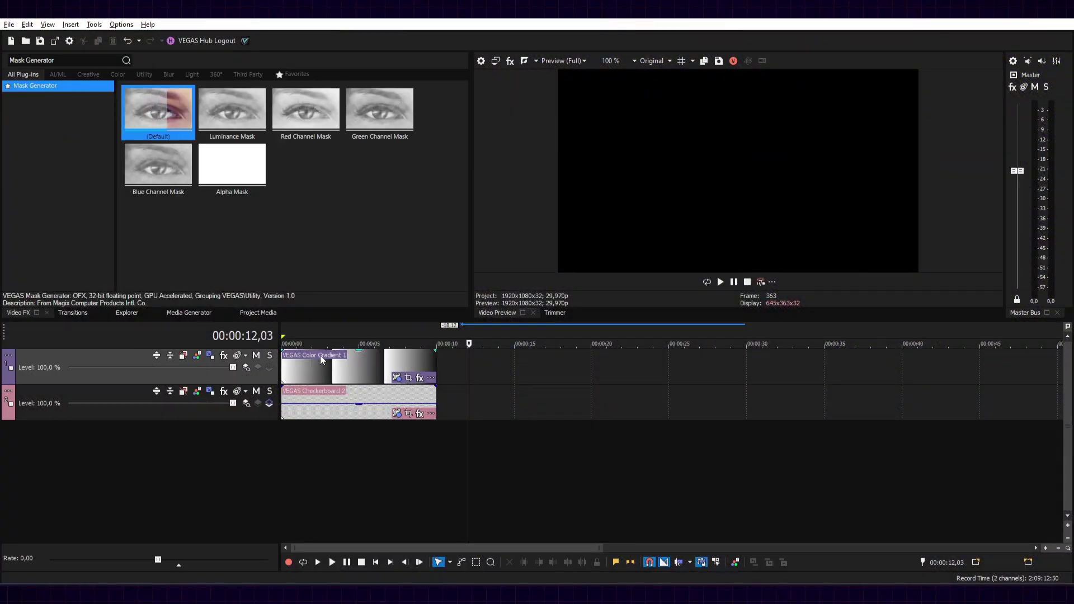
Step: Select the Color Gradient clip sitting above the Checkerboard clip
left_click(337, 365)
Step: Put the playhead at 00:00:02,21 in the Color Gradient clip and check its generator settings
left_click_drag(338, 368, 340, 372)
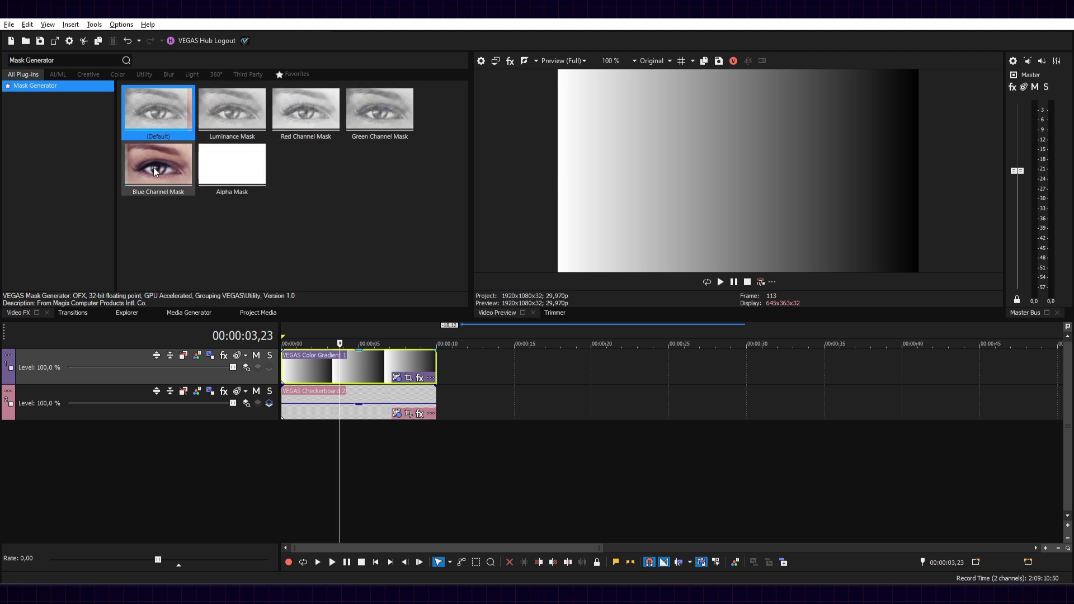
left_click(324, 368)
scroll(364, 369, "up", 1)
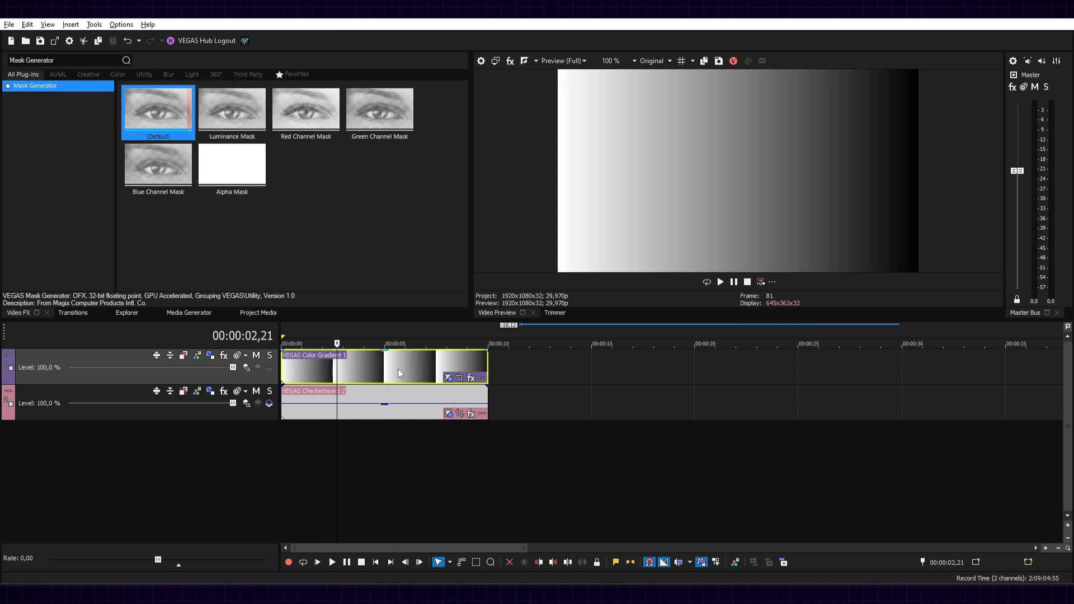
left_click(449, 377)
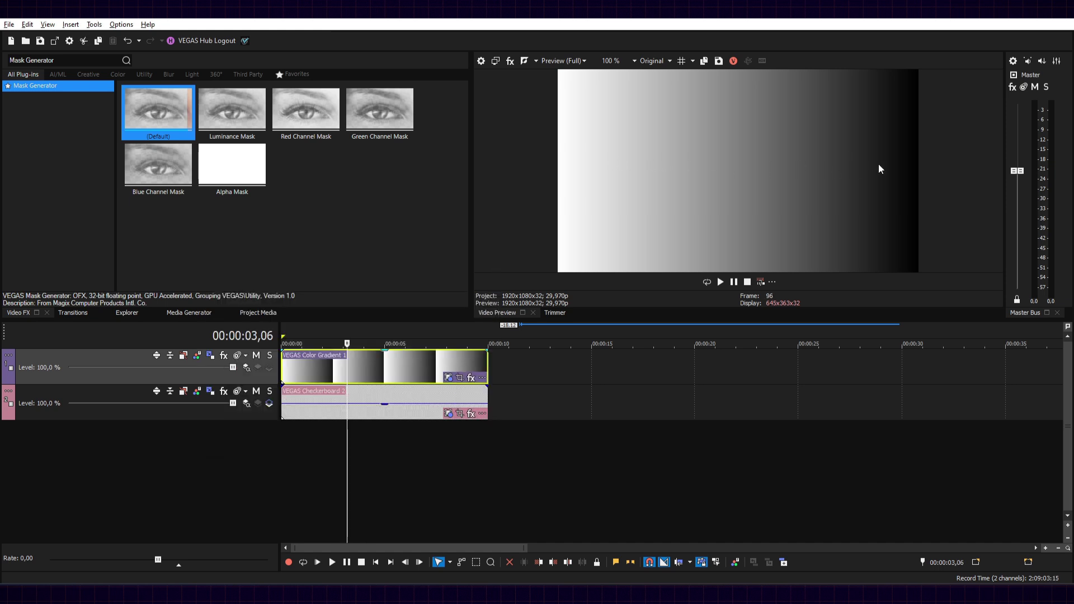
left_click(224, 116)
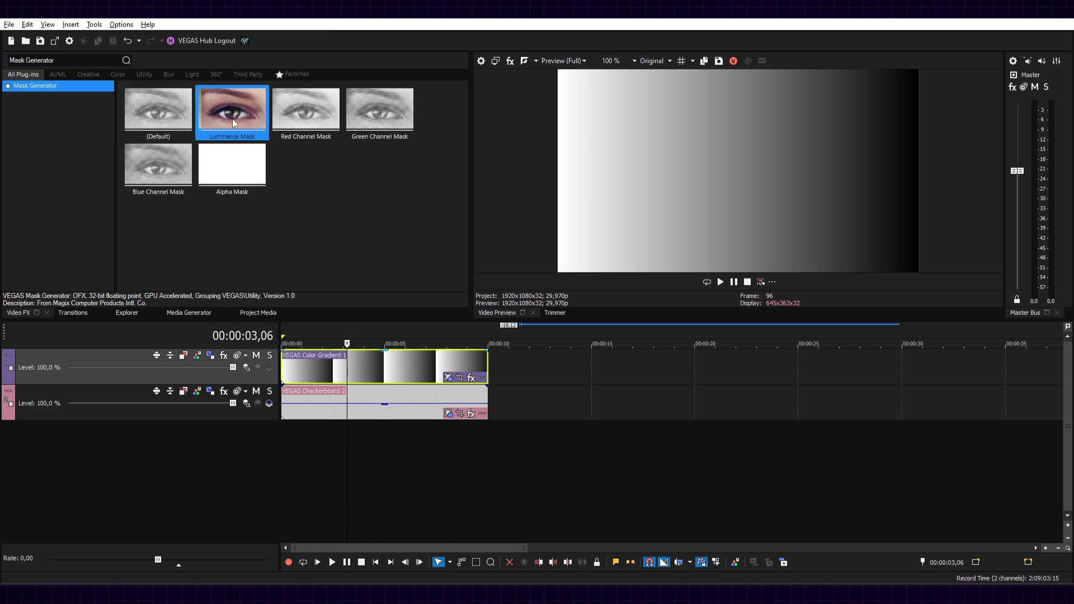
Step: Apply the (Default) Mask Generator to the gradient clip, lower Checkerboard opacity, and move the FX window aside
left_click_drag(150, 107, 358, 368)
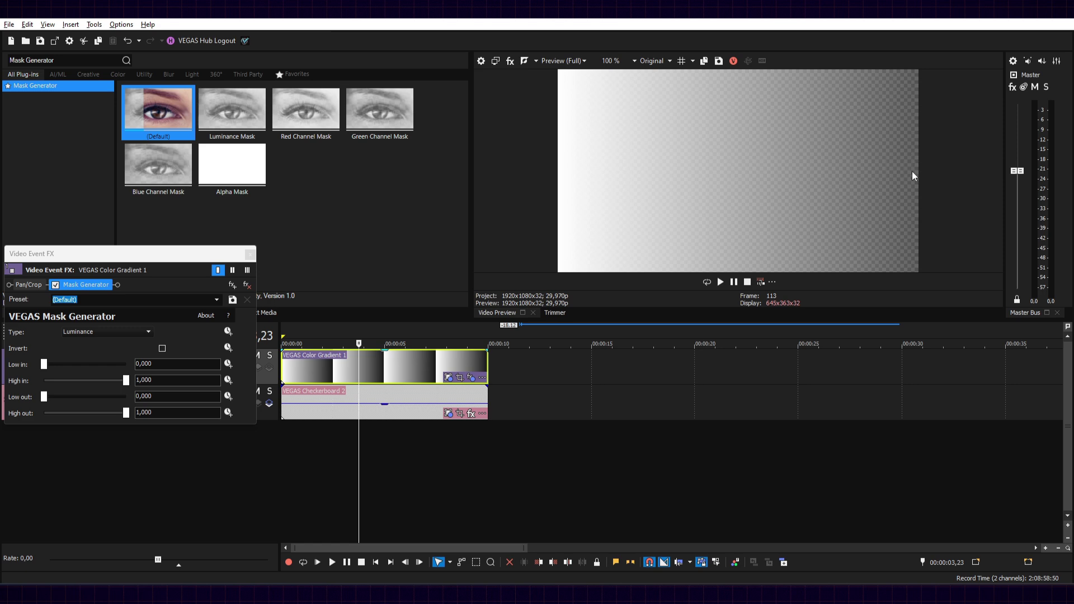
mouse_move(414, 387)
left_mouse_down()
mouse_move(406, 427)
mouse_move(399, 411)
left_mouse_up()
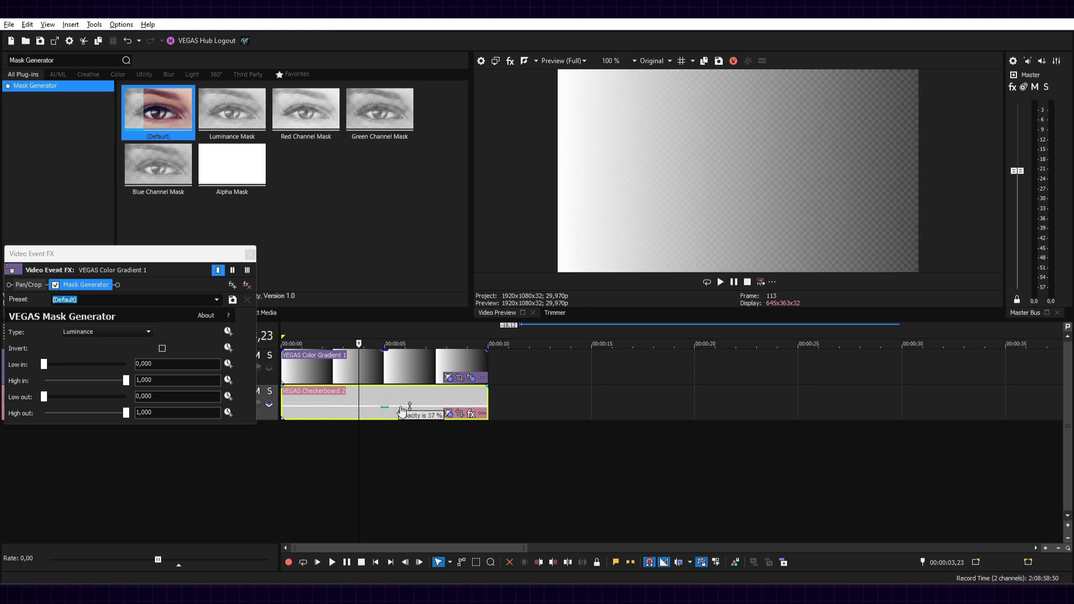
left_click(173, 257)
left_click_drag(173, 257, 458, 122)
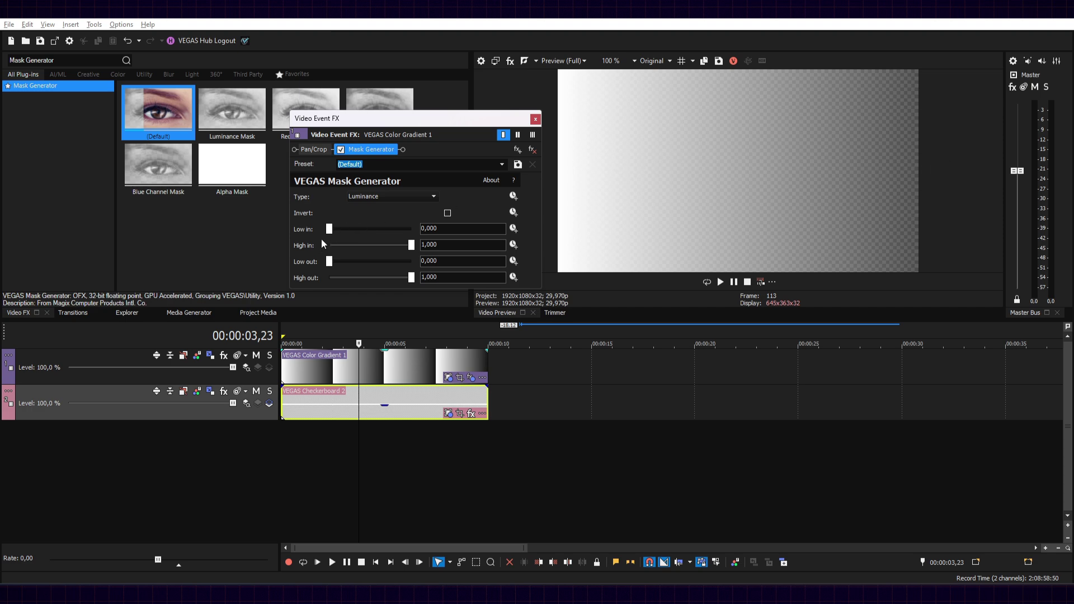
Step: Try different thresholds on the gradient mask, such as Low in 0,449 and High in 0,517
left_click_drag(330, 230, 324, 230)
left_click_drag(335, 230, 395, 227)
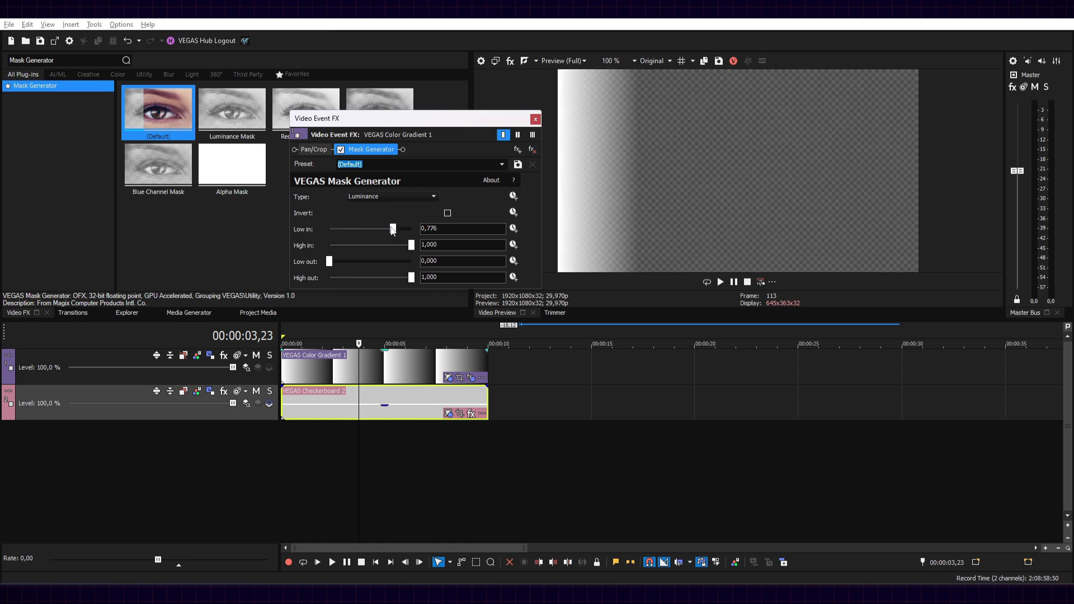
left_click_drag(393, 229, 319, 233)
mouse_move(412, 247)
left_mouse_down()
mouse_move(372, 246)
mouse_move(395, 245)
left_mouse_up()
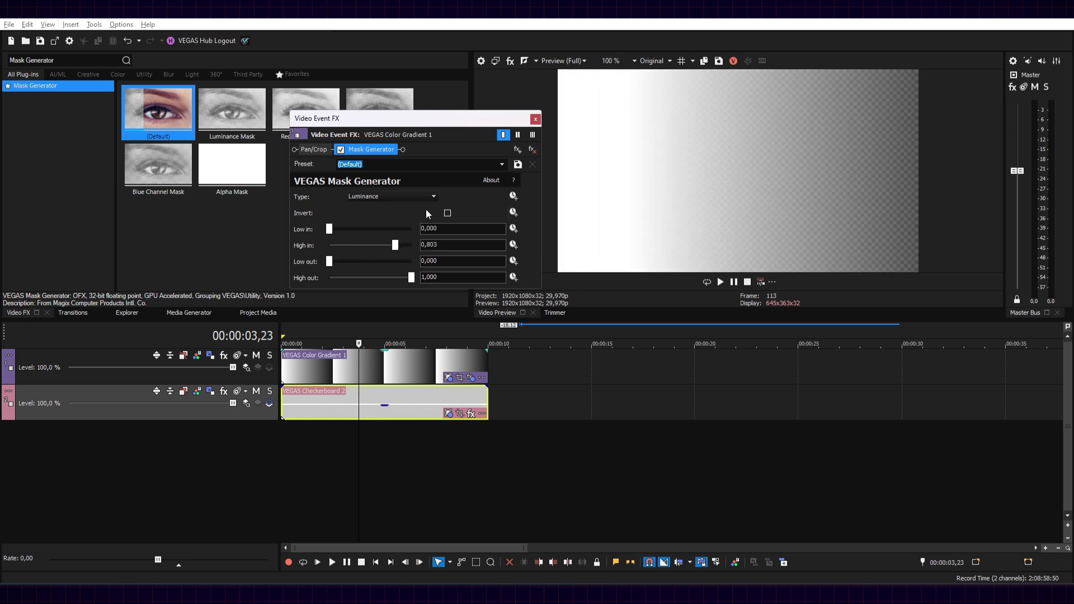
mouse_move(330, 229)
left_mouse_down()
mouse_move(367, 229)
mouse_move(374, 246)
mouse_move(374, 229)
mouse_move(372, 244)
left_mouse_up()
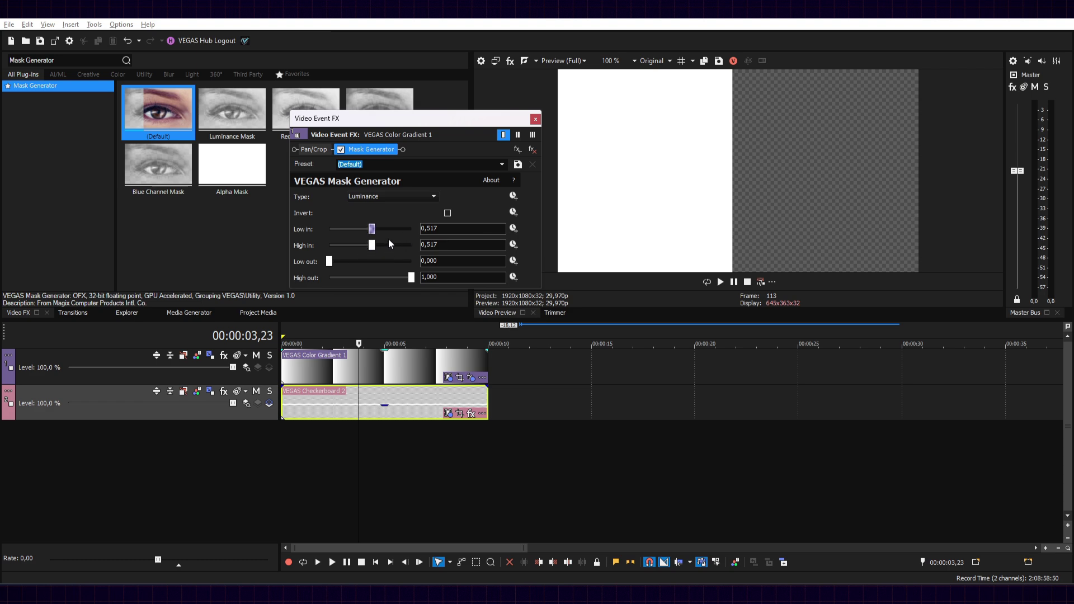
mouse_move(372, 244)
left_mouse_down()
mouse_move(412, 245)
mouse_move(328, 229)
left_mouse_up()
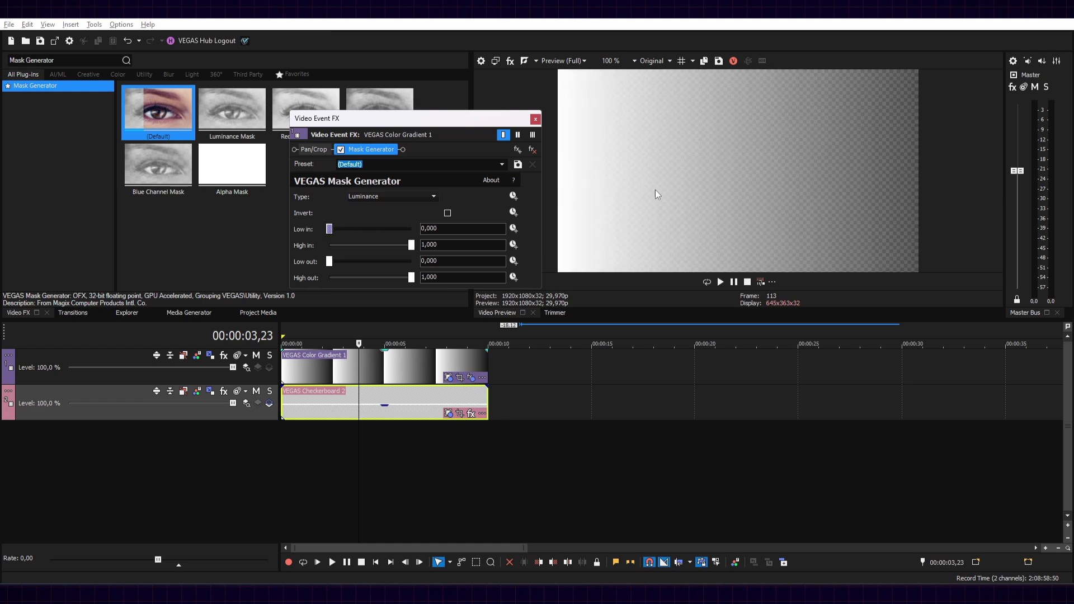
Step: Set Low in and High in to 0,517 for a hard edge, then reset them to 0,000 and 1,000
mouse_move(330, 229)
left_mouse_down()
mouse_move(371, 228)
mouse_move(372, 244)
mouse_move(347, 246)
mouse_move(406, 232)
mouse_move(340, 249)
mouse_move(399, 230)
mouse_move(361, 246)
left_mouse_up()
double_click(362, 246)
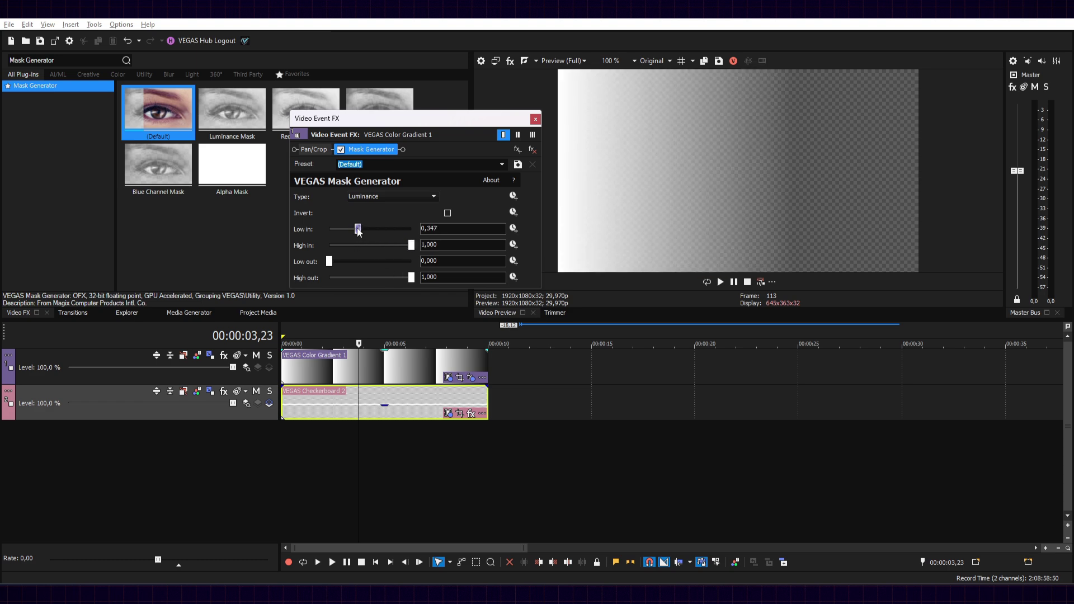
double_click(358, 229)
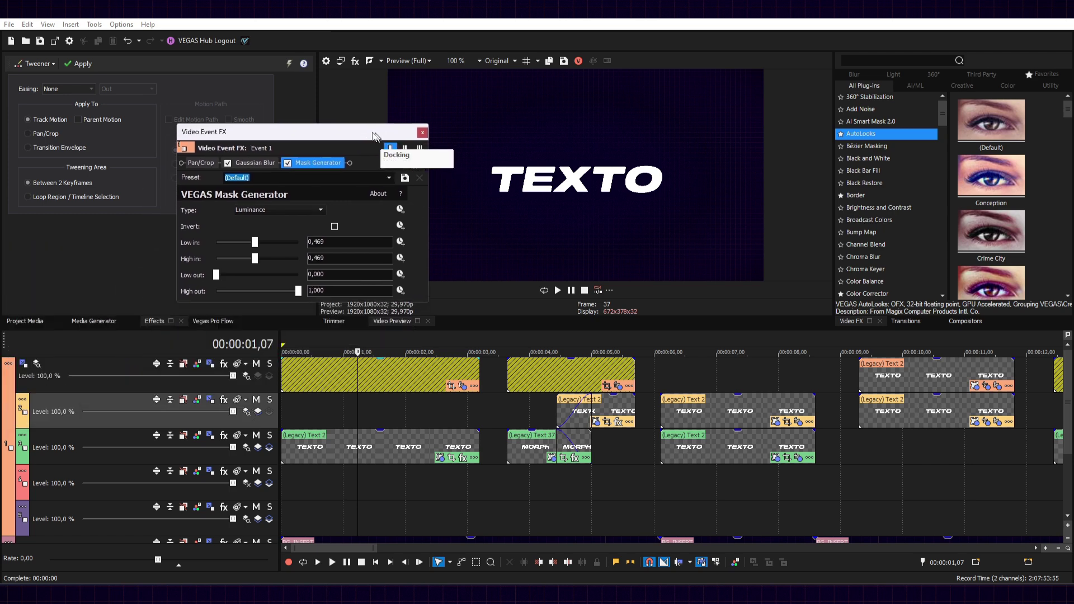
left_click_drag(375, 136, 322, 110)
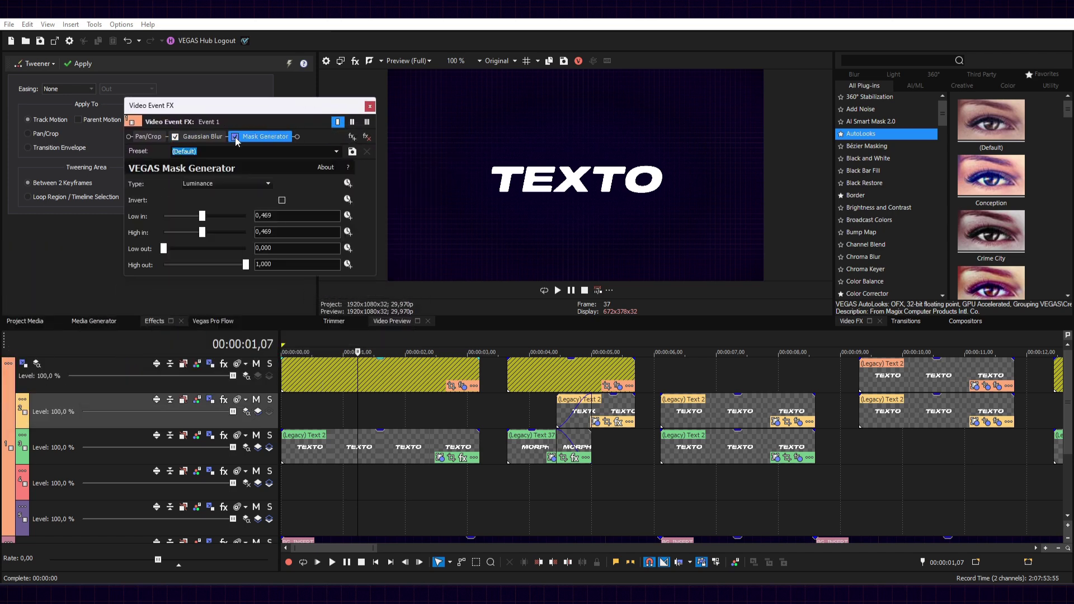
Step: Turn on Gaussian Blur to soften the TEXTO title, with the Mask Generator temporarily off
left_click(235, 136)
left_click(203, 136)
left_click(175, 136)
left_click(175, 137)
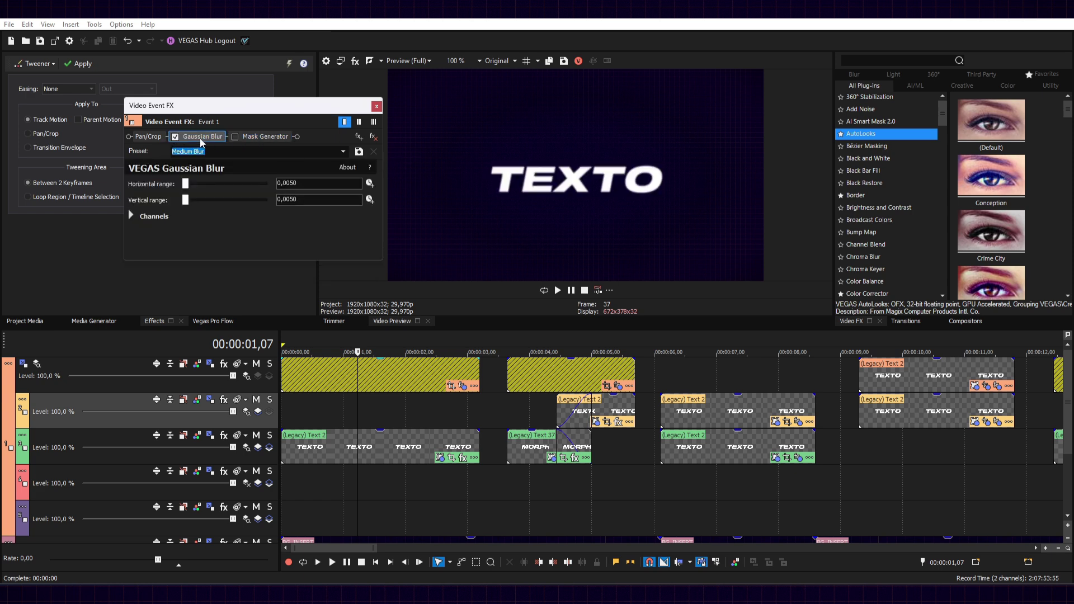
scroll(531, 186, "up", 3)
scroll(533, 185, "up", 1)
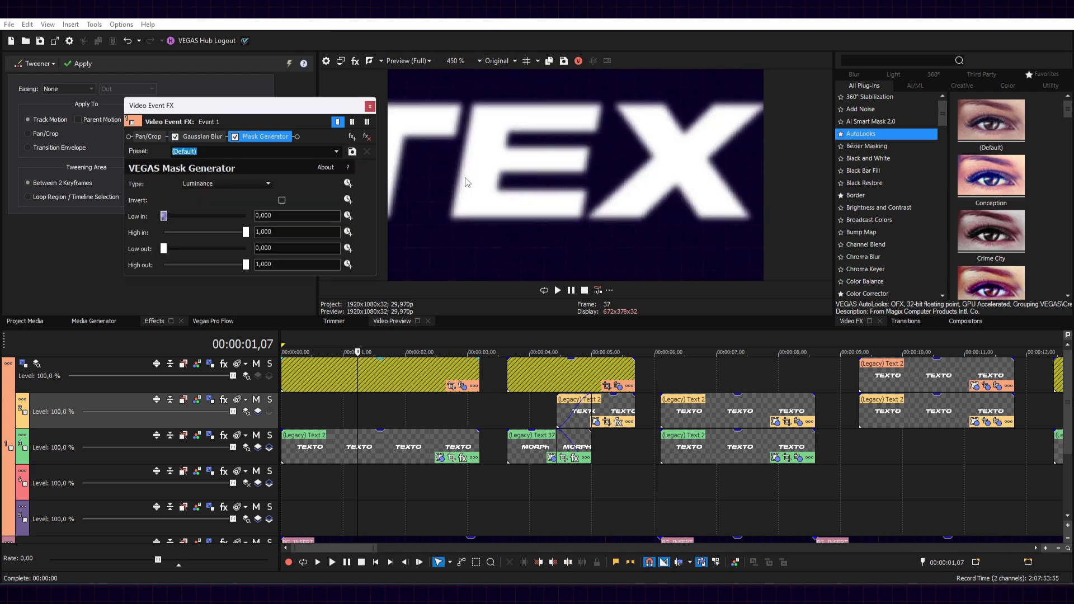
Step: Threshold the blurred TEXTO by setting Low in and High in both to 0,844
mouse_move(172, 215)
left_mouse_down()
mouse_move(200, 216)
mouse_move(211, 232)
mouse_move(206, 217)
mouse_move(222, 216)
mouse_move(186, 232)
mouse_move(226, 217)
mouse_move(177, 232)
mouse_move(197, 214)
mouse_move(234, 216)
left_mouse_up()
scroll(620, 161, "down", 1)
scroll(504, 112, "down", 4)
mouse_move(234, 231)
left_mouse_down()
mouse_move(140, 234)
mouse_move(234, 216)
left_mouse_up()
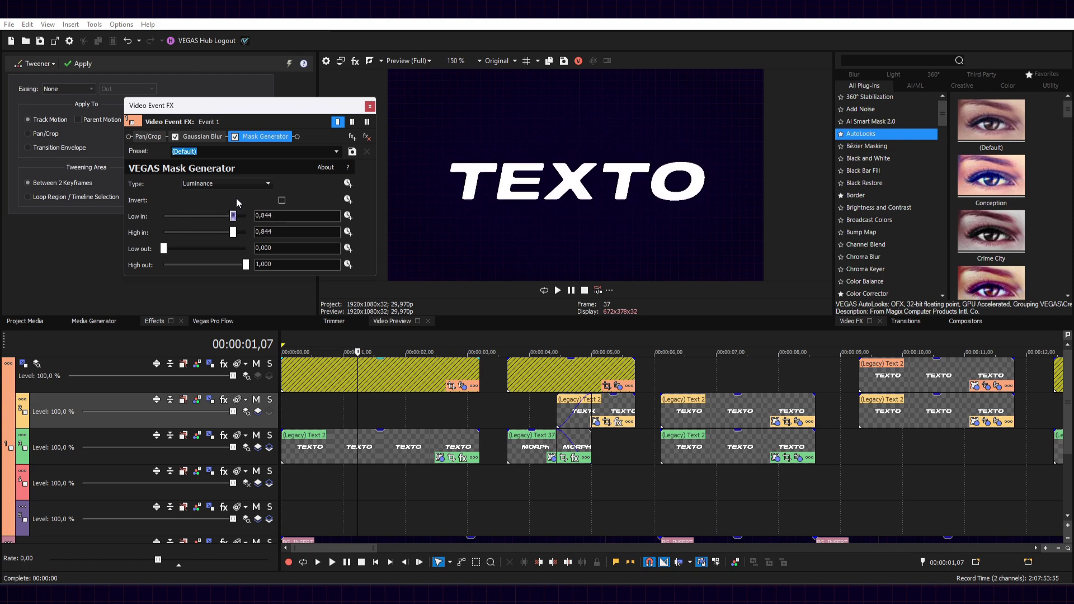
left_click(202, 136)
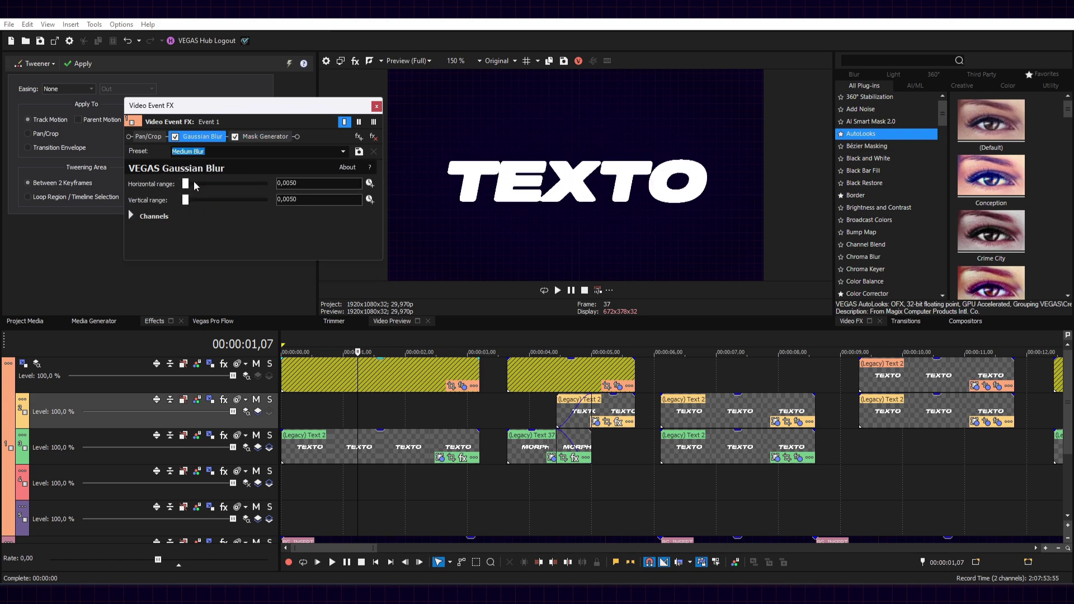
Step: Raise the Gaussian Blur vertical range to about 0,0136, then shorten the value
left_click_drag(186, 201, 187, 185)
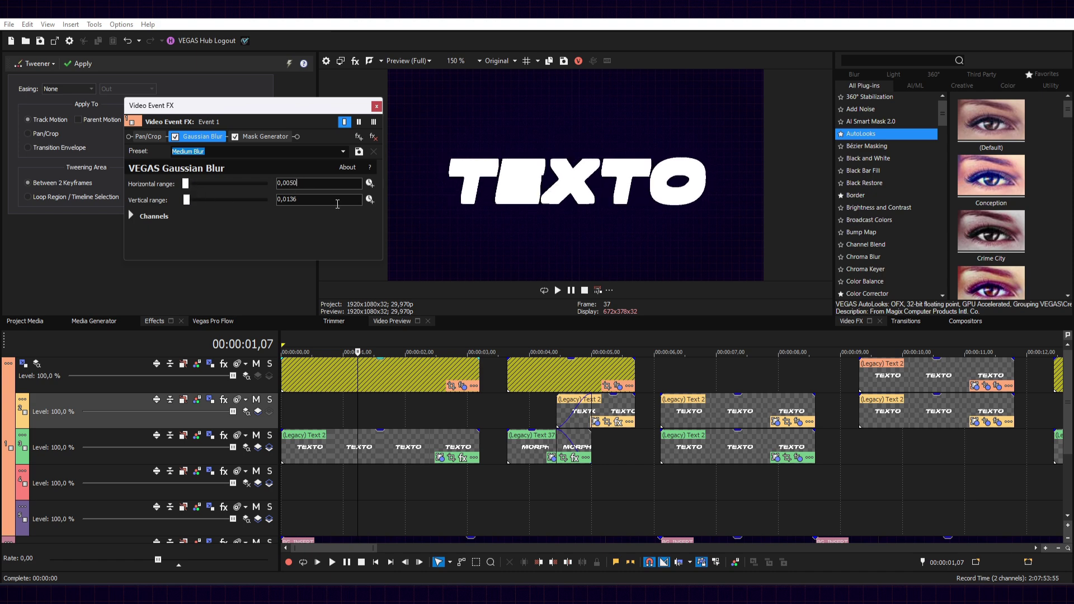
left_click(320, 199)
key("BackSpace")
key("BackSpace")
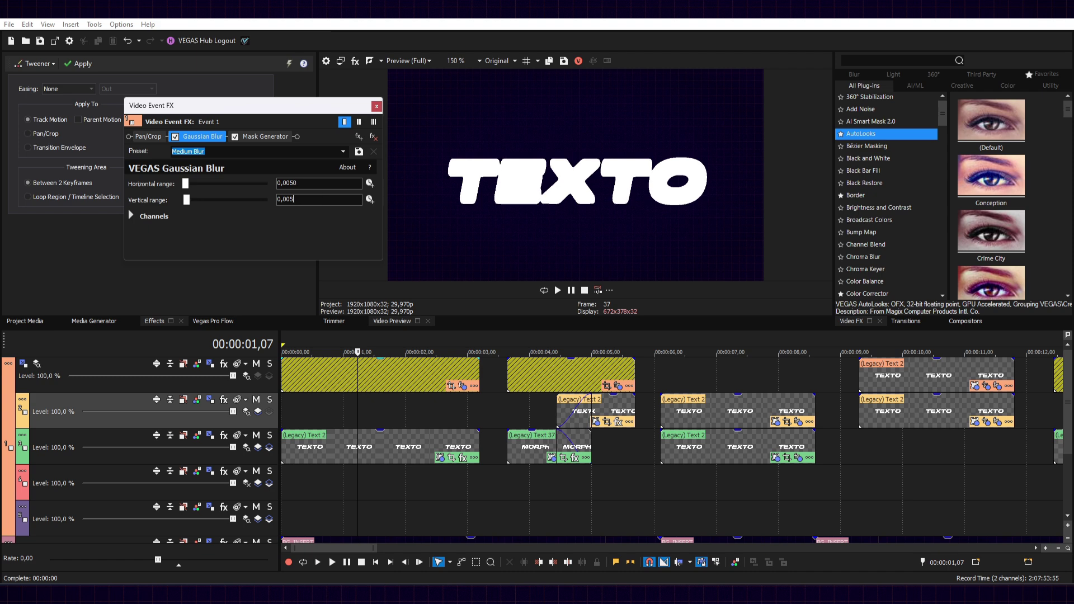
Step: Move the playhead to the MORPH event and show its effects
left_click(525, 413)
left_click(534, 411)
left_click(618, 386)
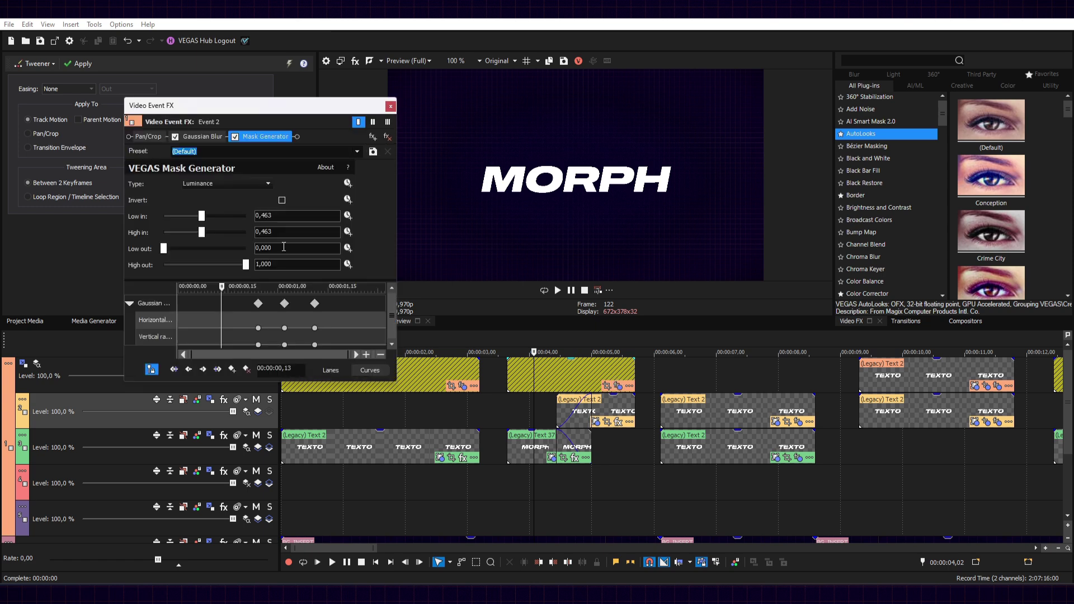
Step: Scrub and play back the MORPH-to-TEXTO transition around 00:00:04,05–04,10
left_click(525, 408)
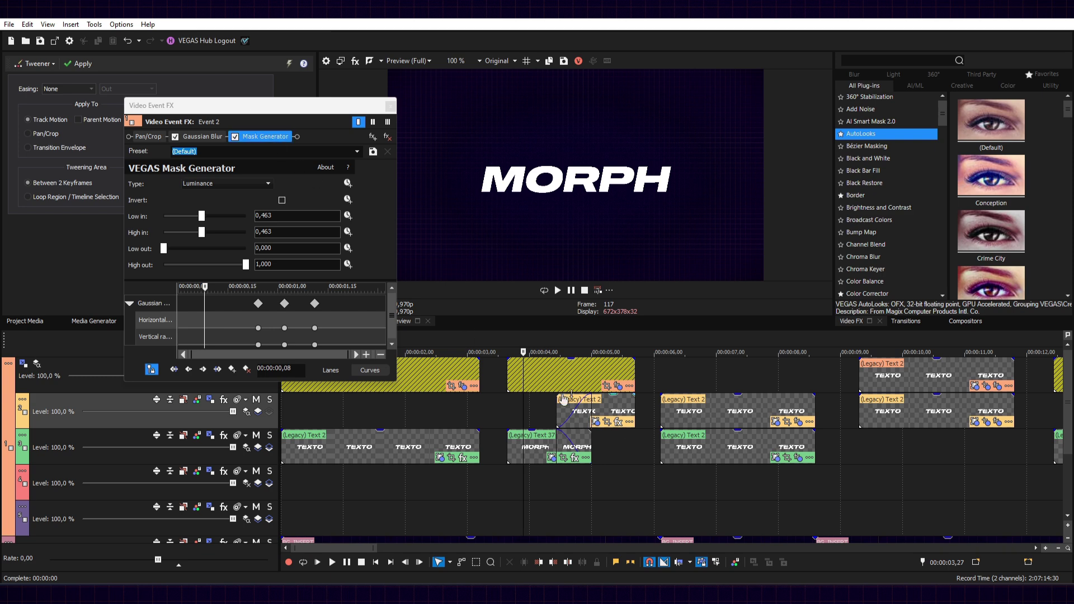
scroll(563, 399, "up", 2)
left_click(238, 138)
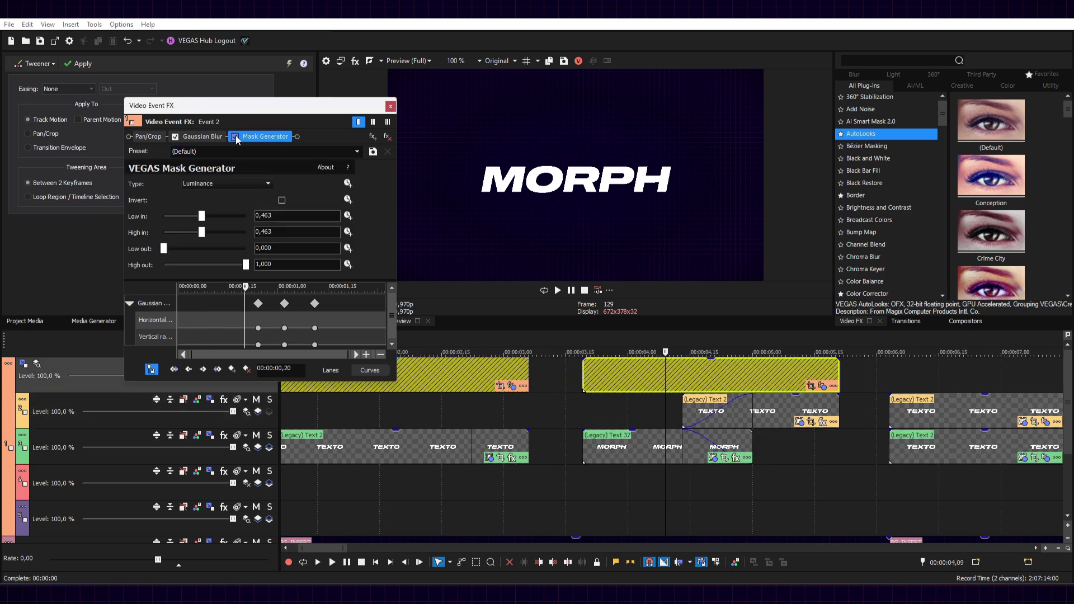
left_click(649, 408)
mouse_move(649, 408)
left_mouse_down()
mouse_move(693, 417)
mouse_move(657, 415)
left_mouse_up()
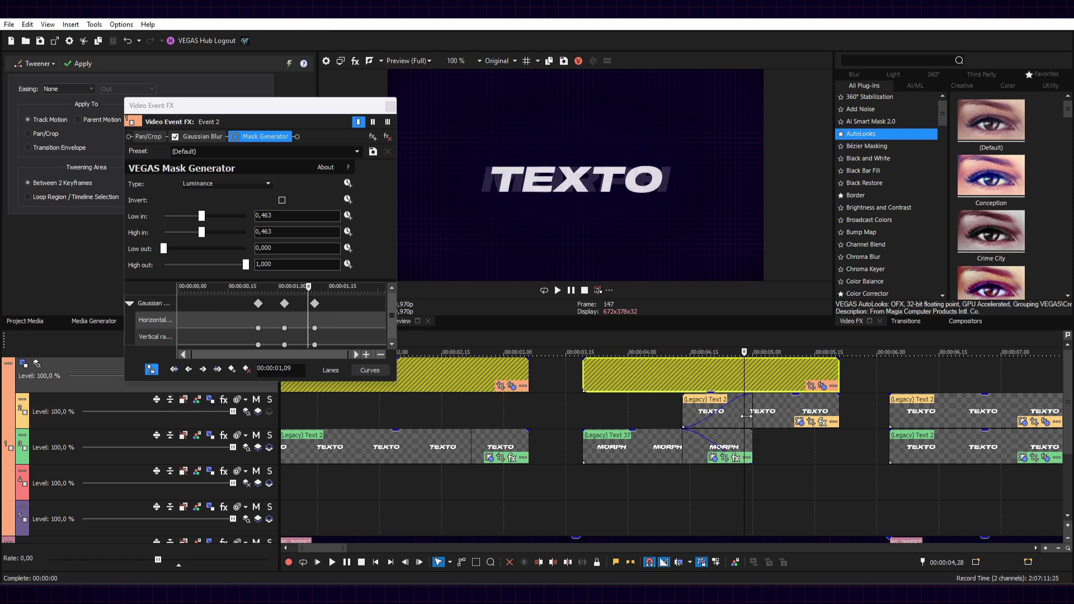
key("space")
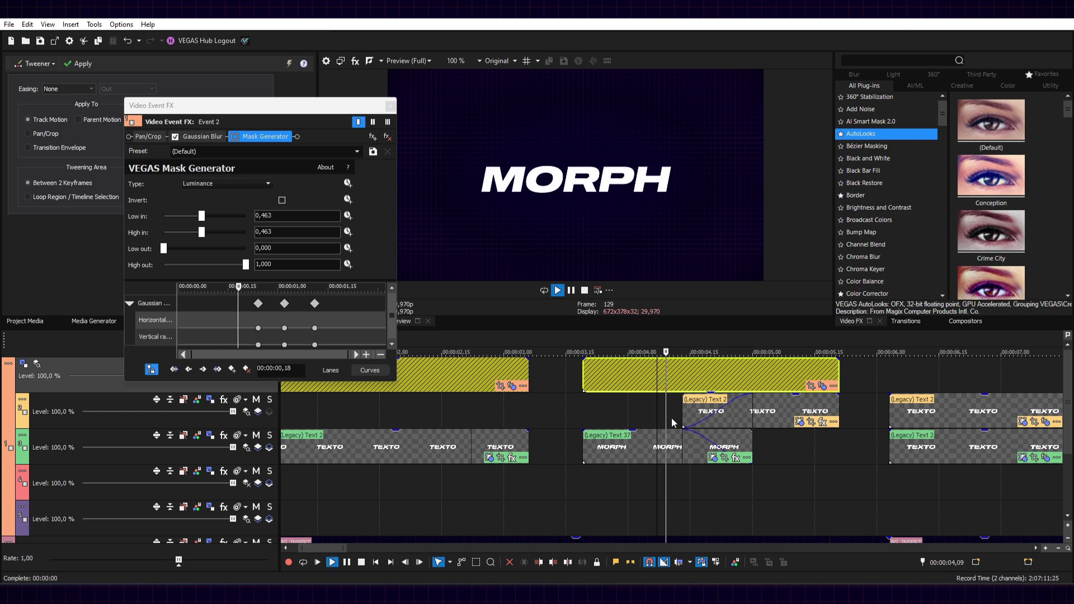
key("space")
left_click(669, 415)
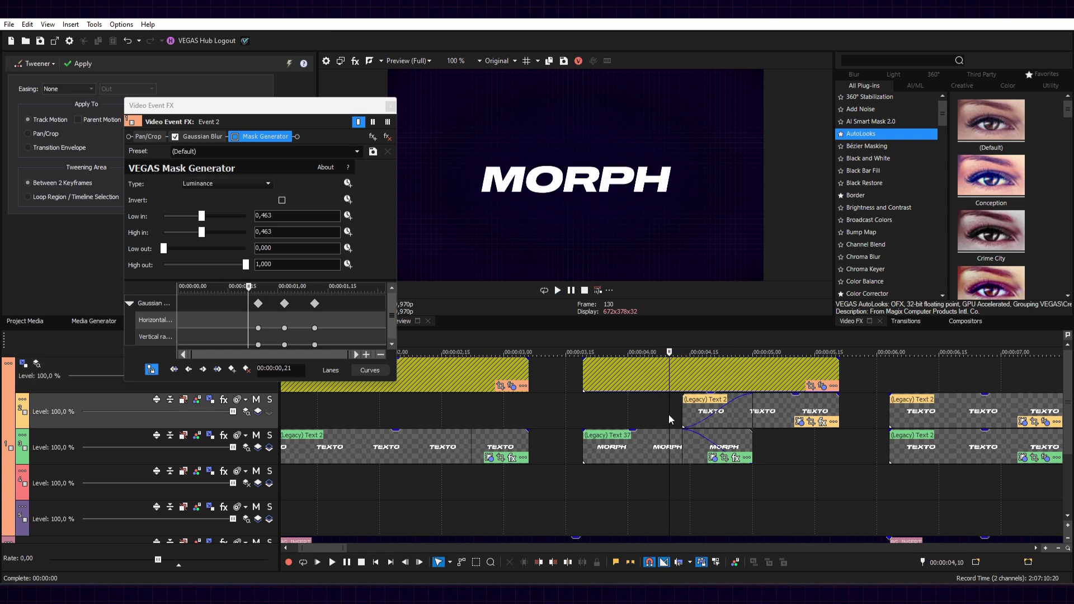
key("space")
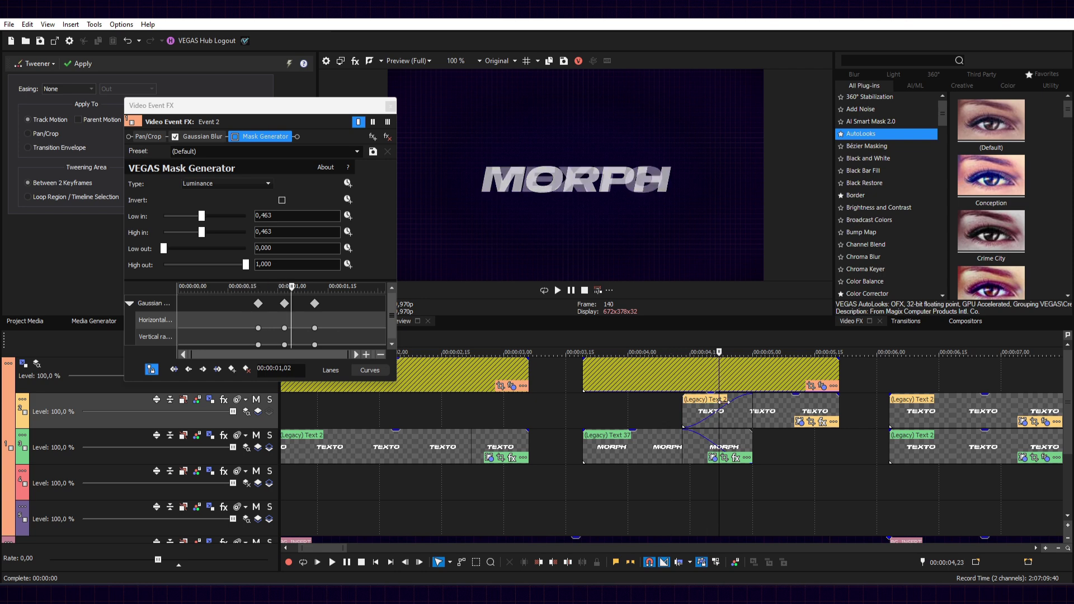
key("space")
left_click(674, 401)
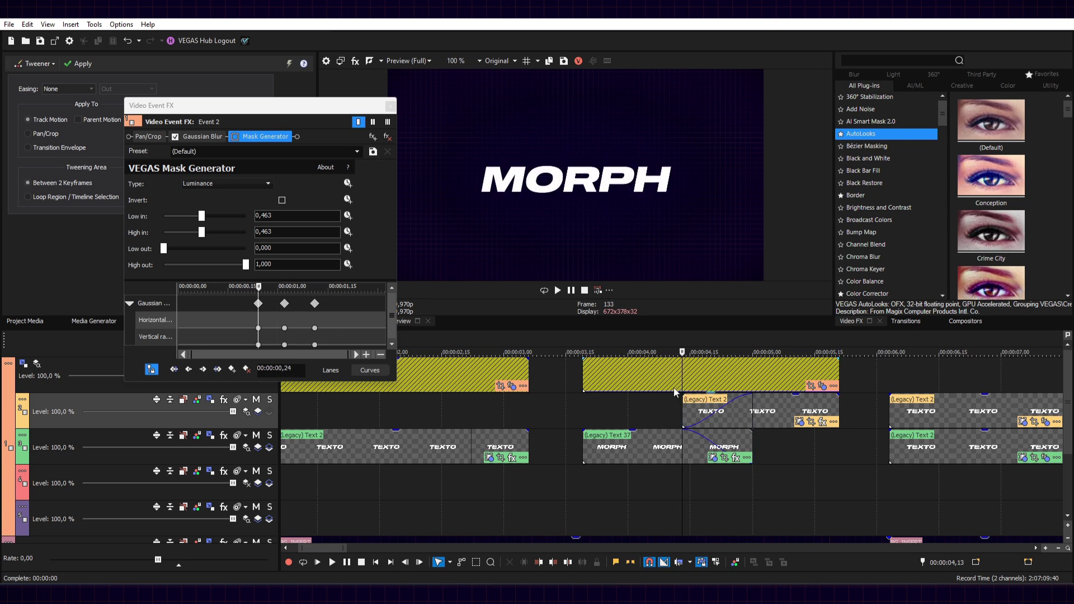
Step: Select the top-track event, show its Gaussian Blur settings, and play from the blur's start
left_click(682, 372)
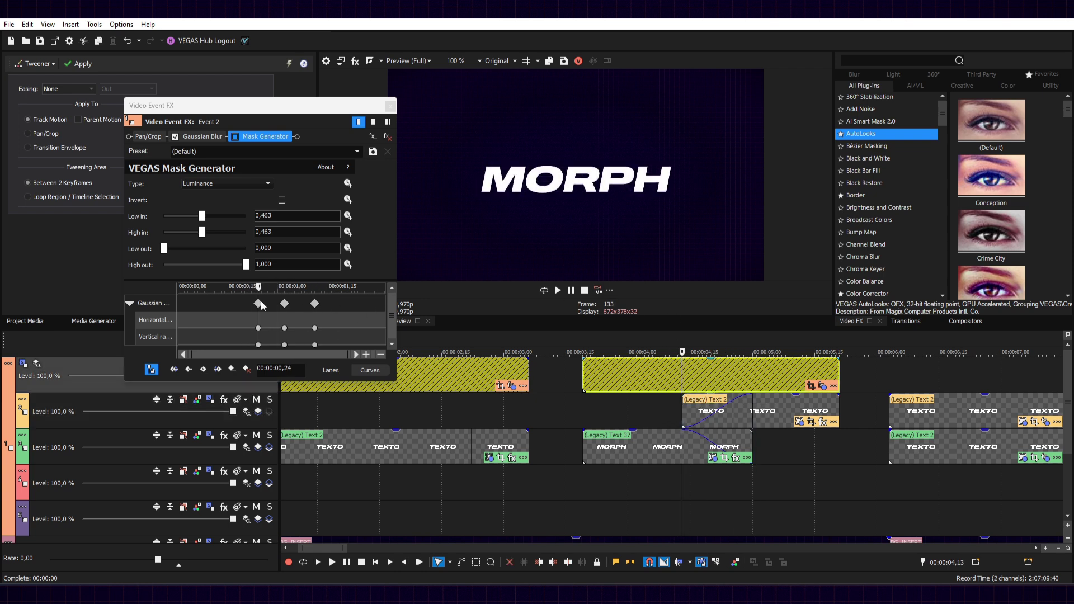
left_click(261, 305)
left_click(291, 263)
left_click(757, 376)
left_click(675, 372)
left_click(671, 372)
left_click(691, 372)
left_click(696, 372)
key("space")
left_click(245, 263)
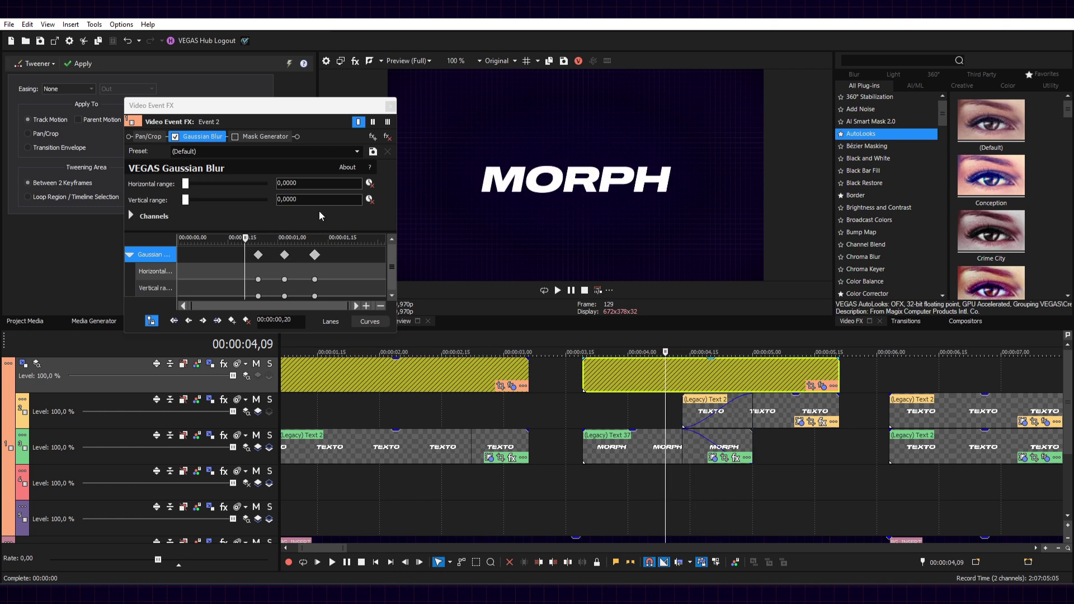
Step: At the most blurred frame, lower the Mask Generator's Low in and High in to 0,313
left_click(237, 140)
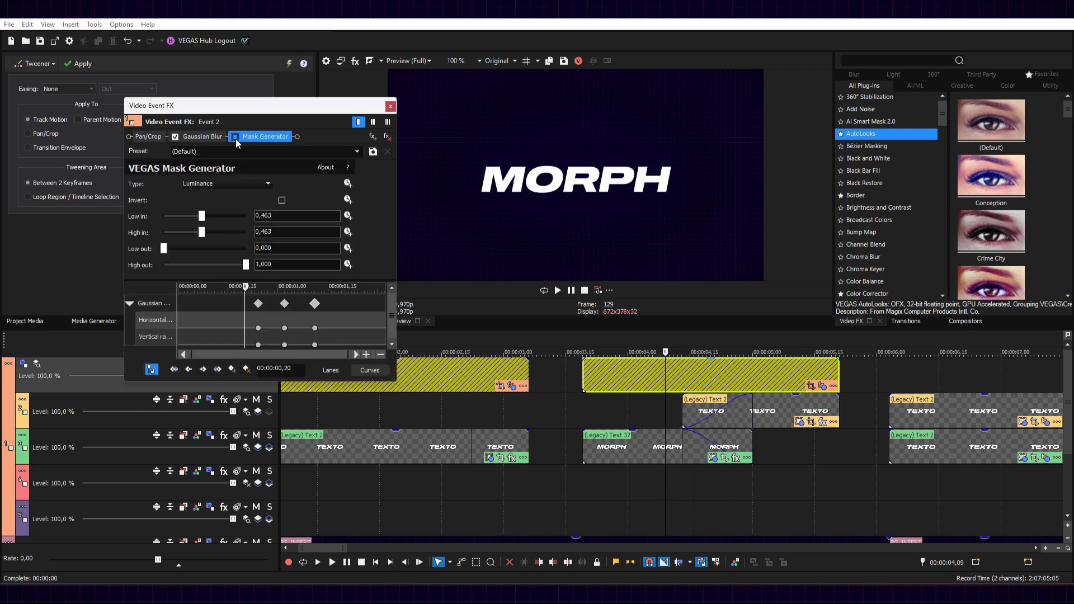
left_click(659, 377)
left_click(676, 379)
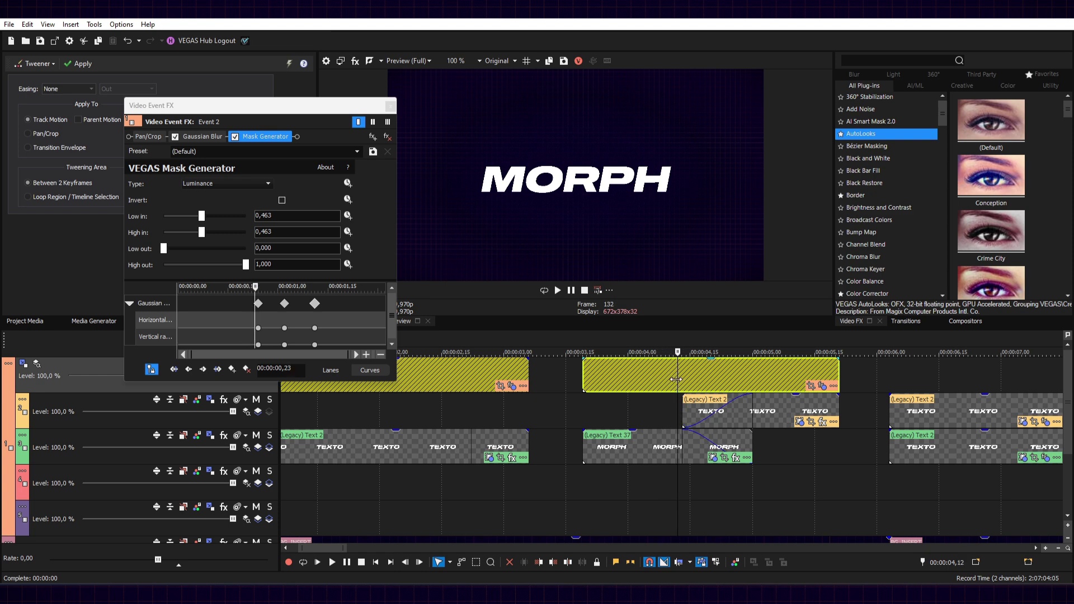
key("space")
left_click(714, 380)
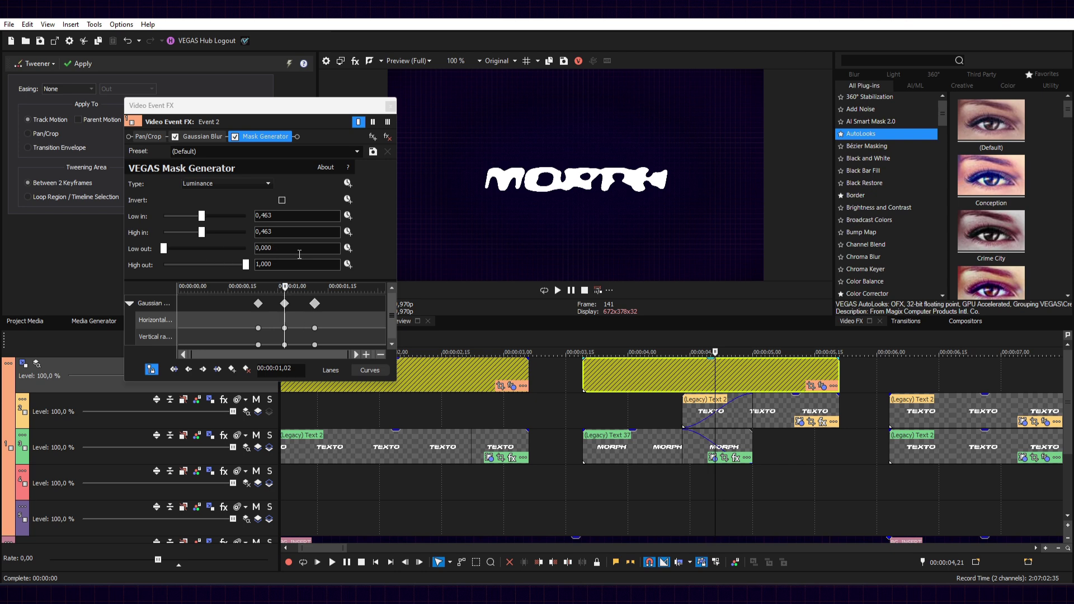
left_click_drag(201, 231, 205, 216)
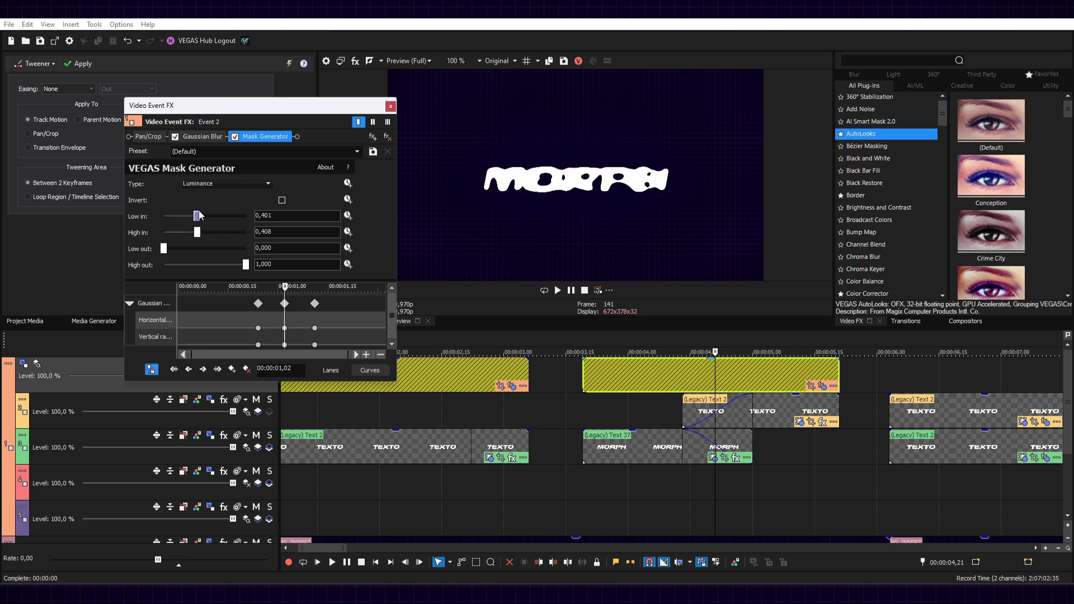
left_click_drag(205, 231, 189, 232)
left_click(704, 379)
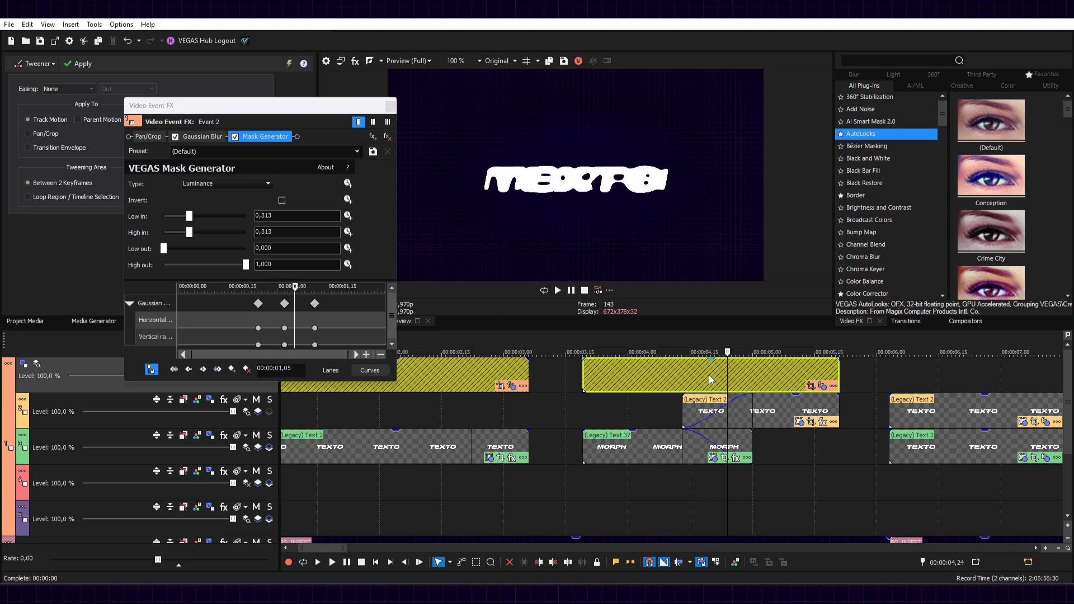
left_click(695, 377)
scroll(706, 390, "down", 4)
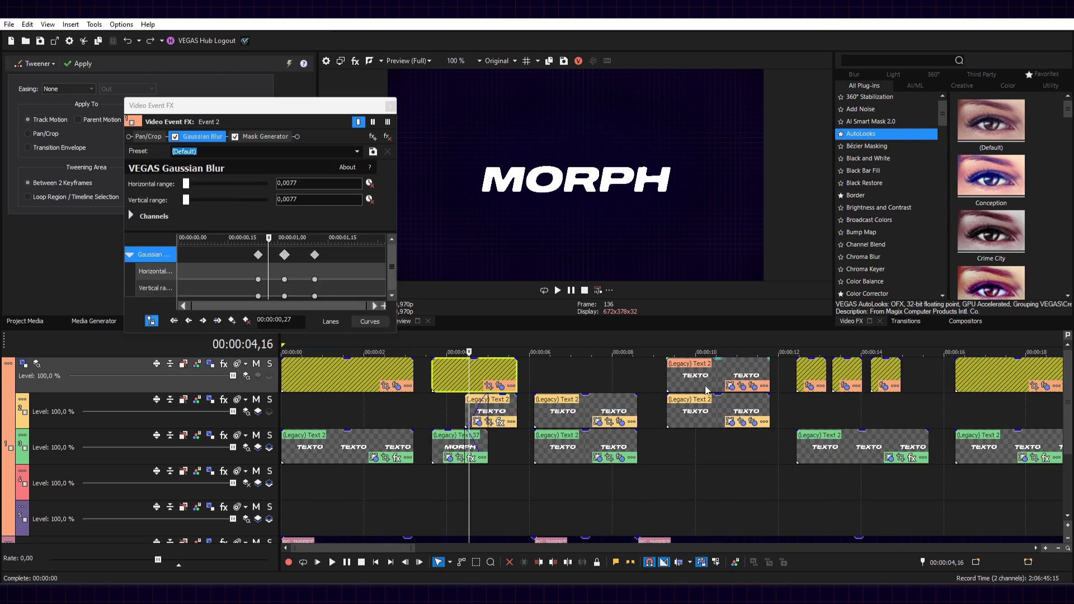
Step: Go to about 07,08 and select the track-3 TEXTO Legacy Text 2 event to view its effects
left_click(559, 384)
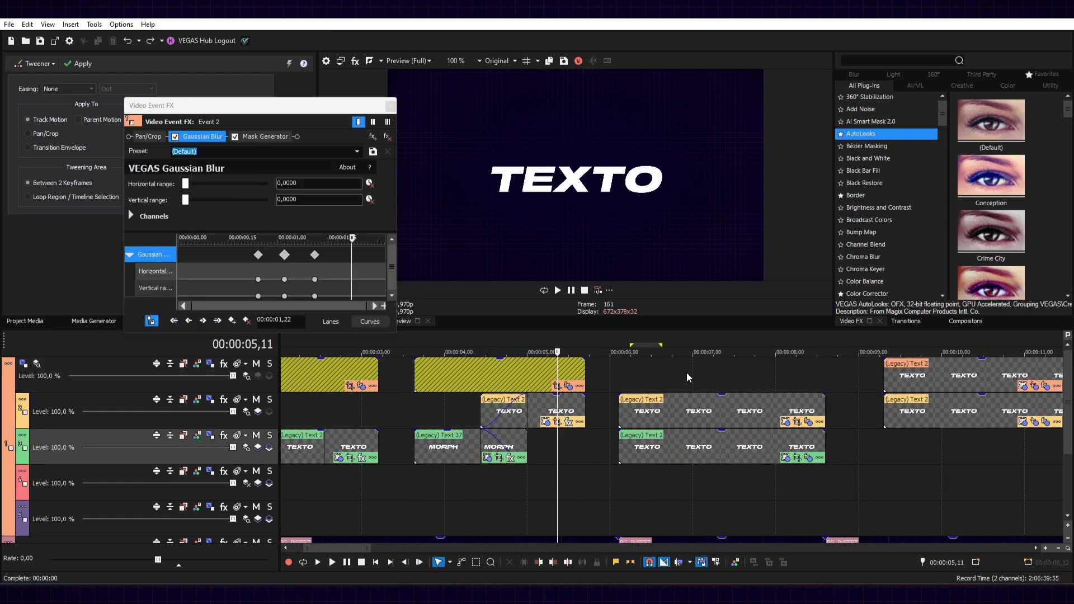
scroll(608, 399, "up", 2)
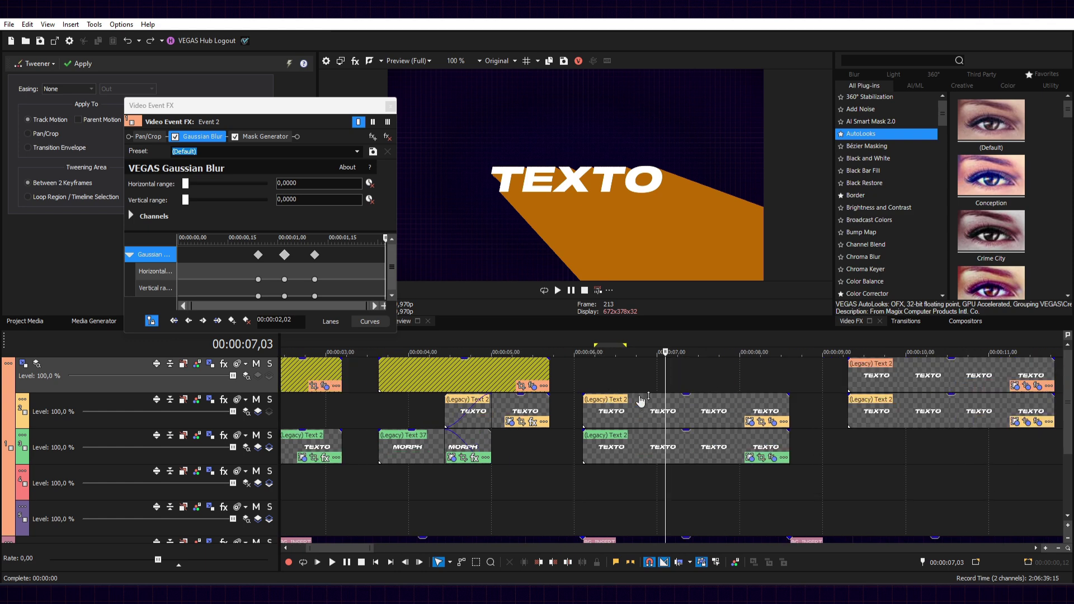
left_click(651, 384)
left_click(678, 382)
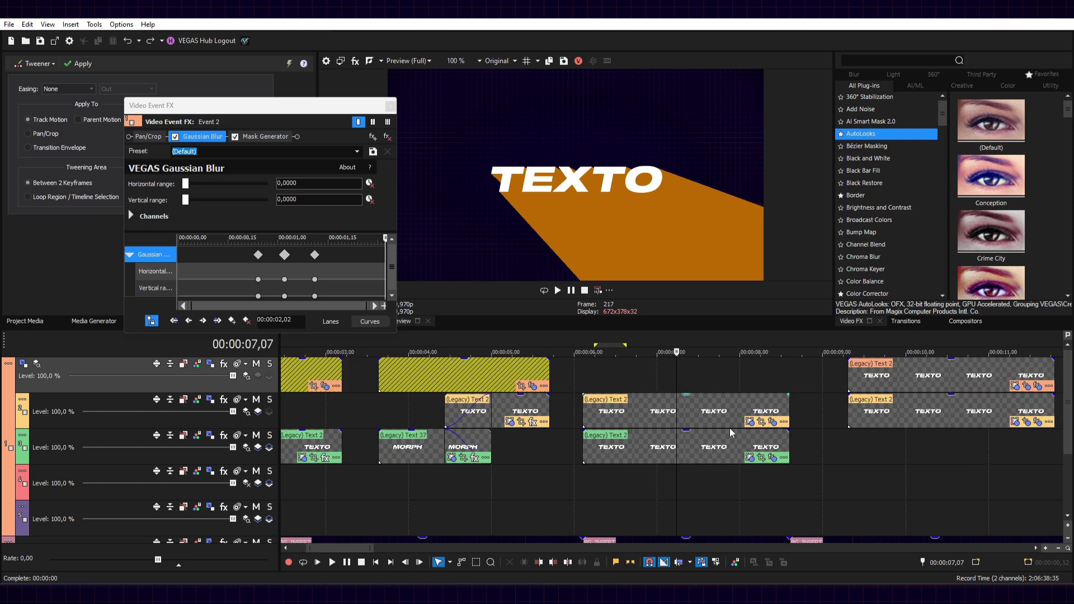
left_click(686, 399)
left_click_drag(688, 399, 687, 411)
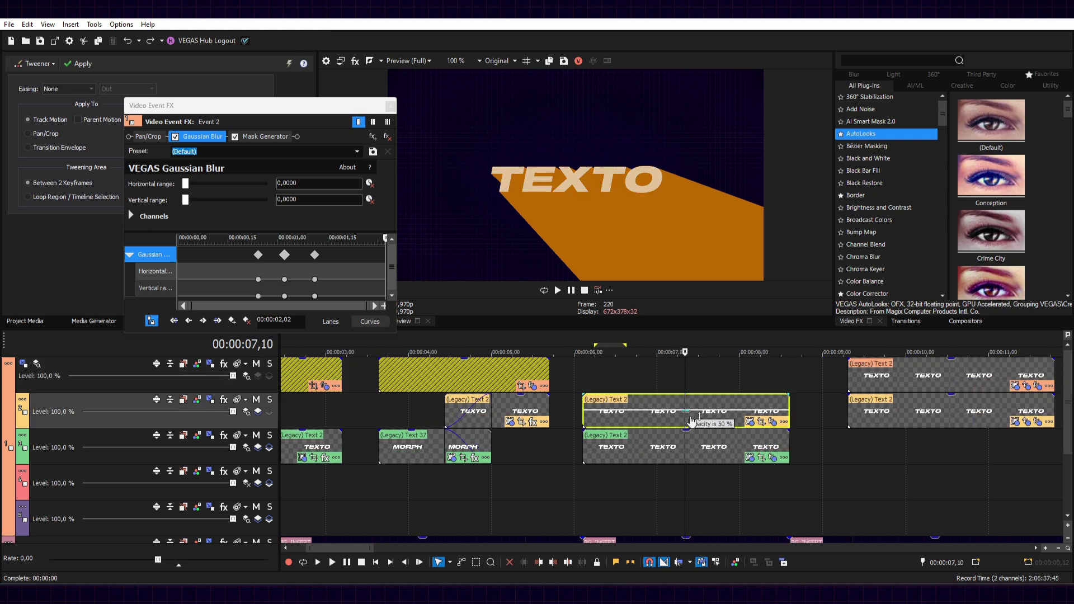
left_click(681, 459)
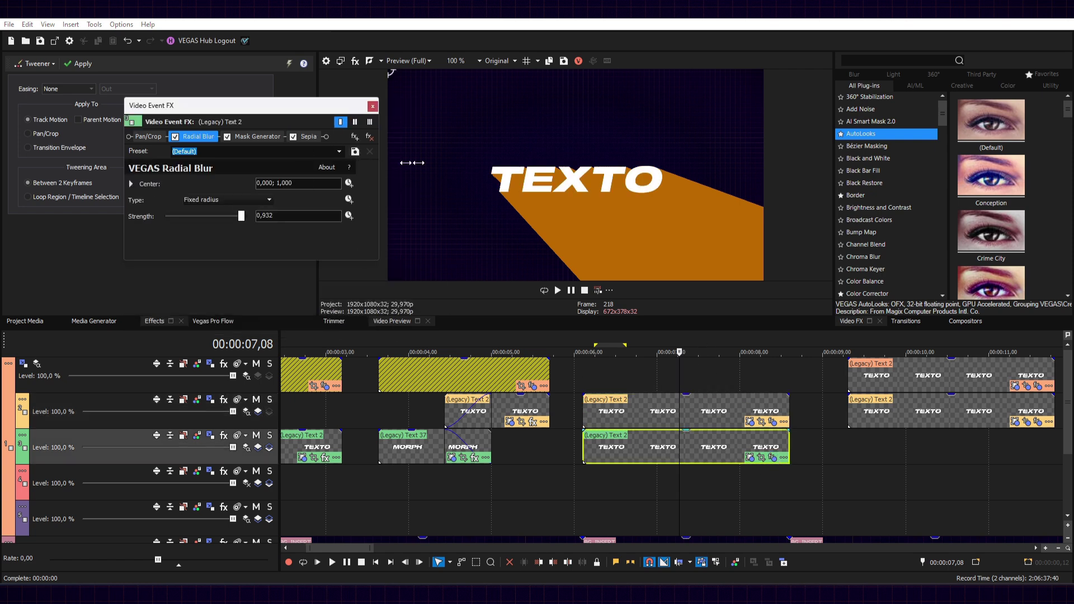
Step: Turn off Sepia and the mask, then move the Radial Blur centre to the top-right corner
left_click_drag(376, 167, 443, 166)
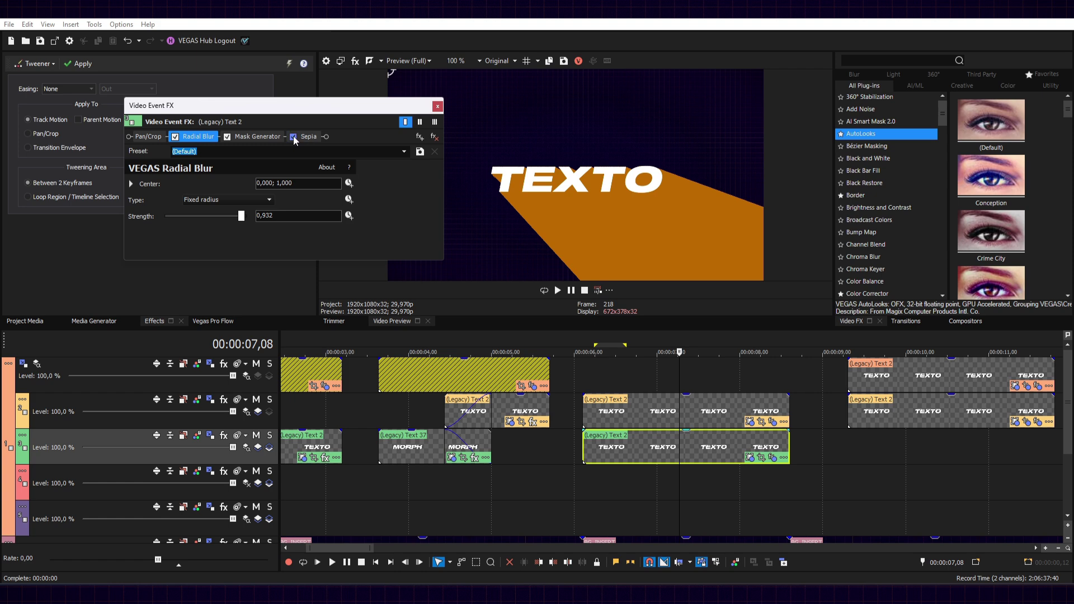
left_click(294, 137)
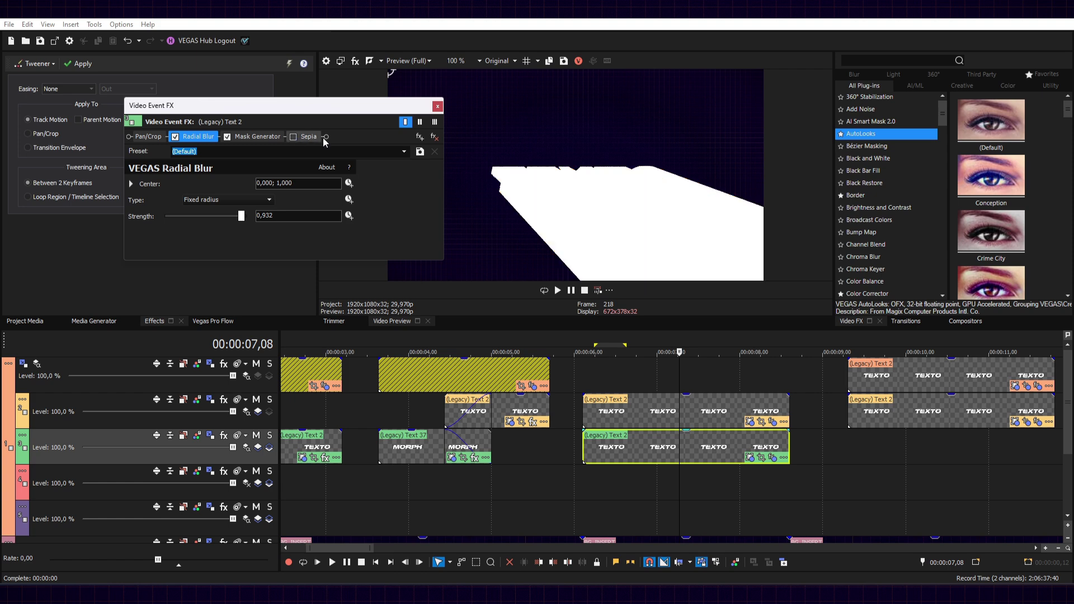
left_click(228, 138)
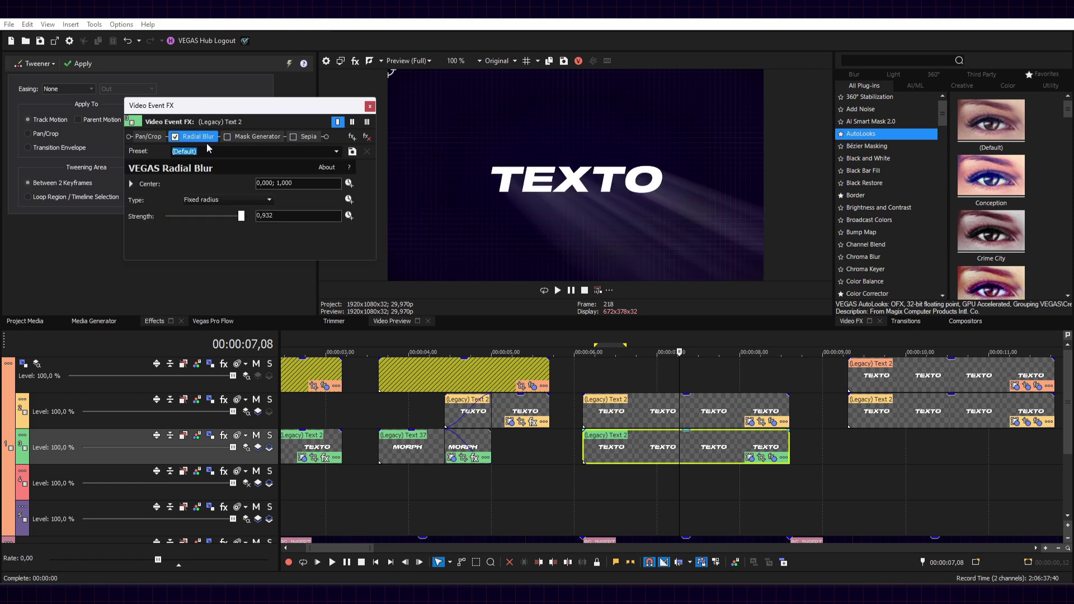
left_click(393, 76)
left_click_drag(392, 75, 588, 185)
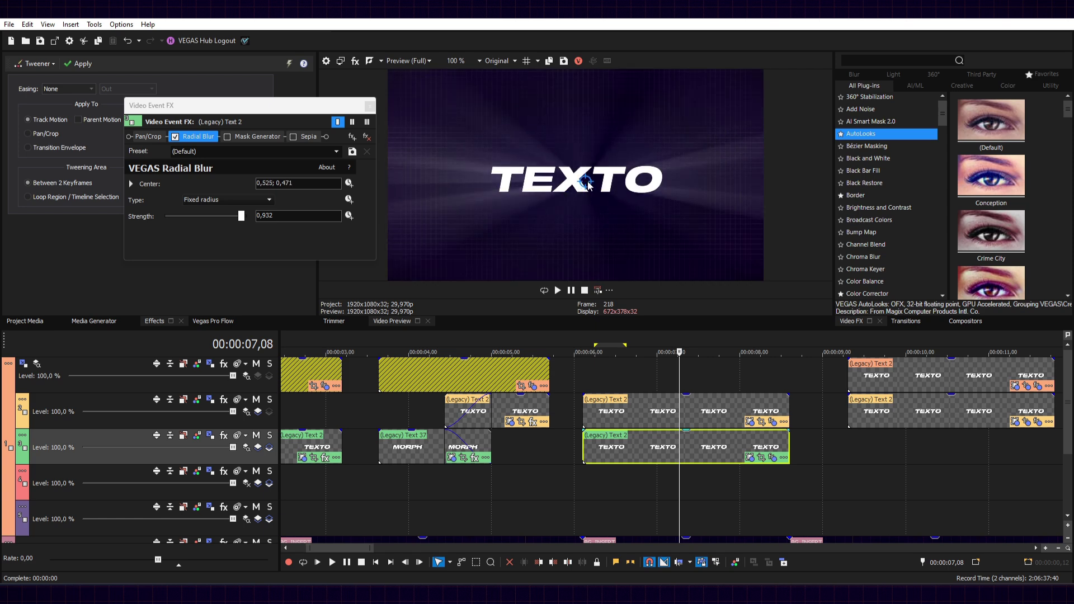
mouse_move(587, 185)
left_mouse_down()
mouse_move(547, 181)
mouse_move(539, 169)
left_mouse_up()
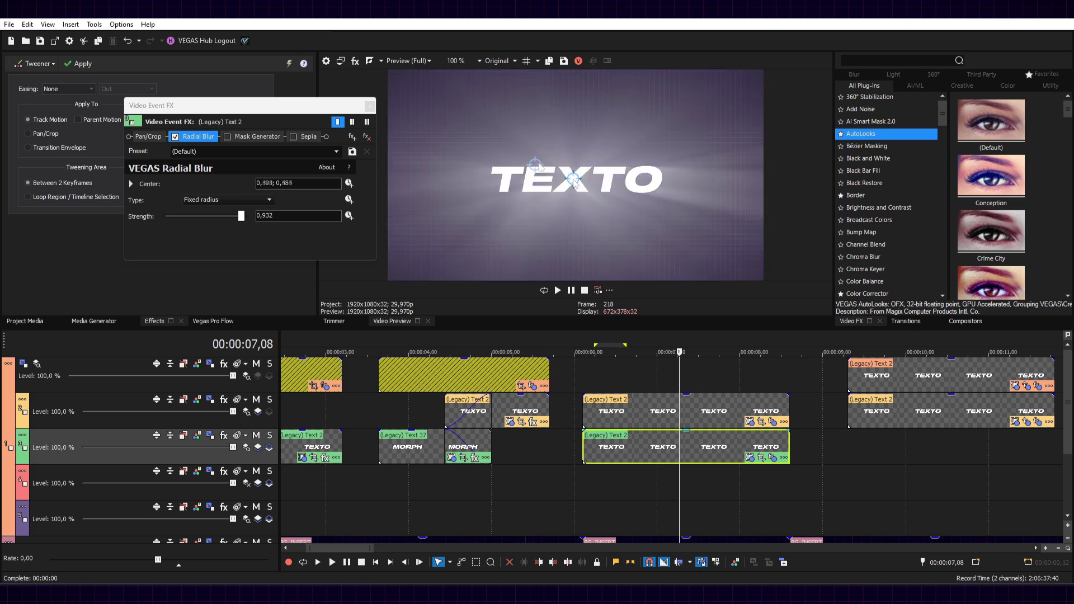
left_click_drag(539, 169, 790, 25)
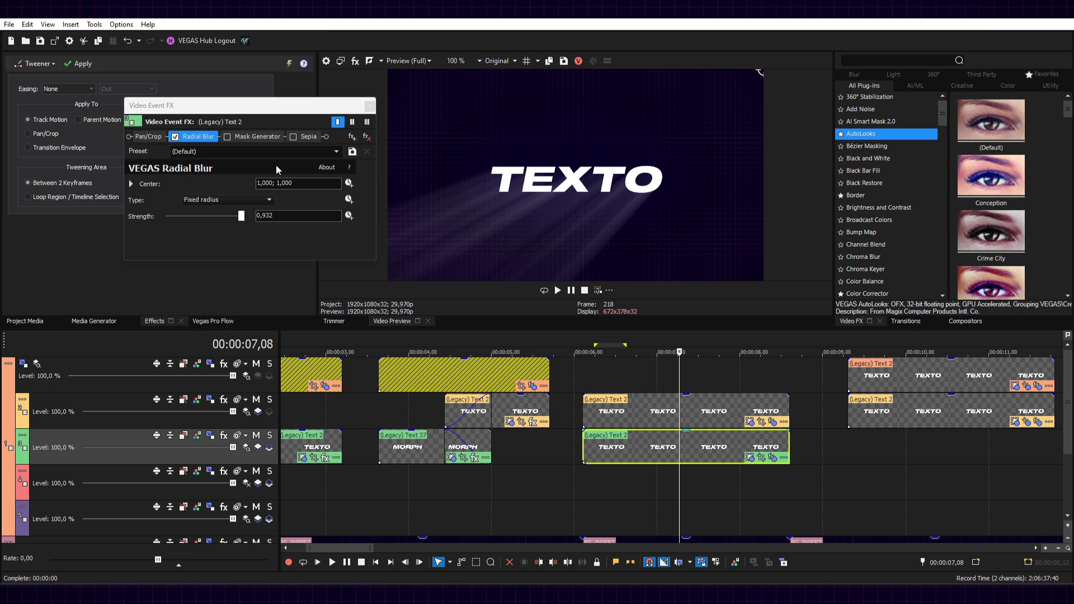
Step: Re-enable the Mask Generator and sweep its High in between 0,095 and 1,000
left_click(244, 136)
left_click(228, 137)
left_click_drag(168, 232, 260, 238)
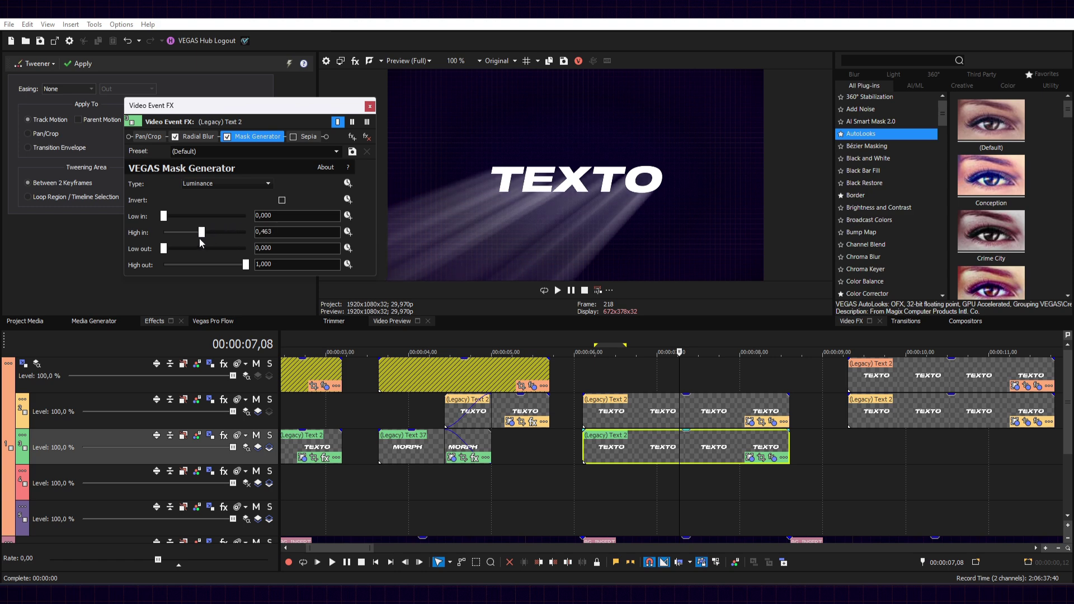
left_click_drag(213, 241, 259, 240)
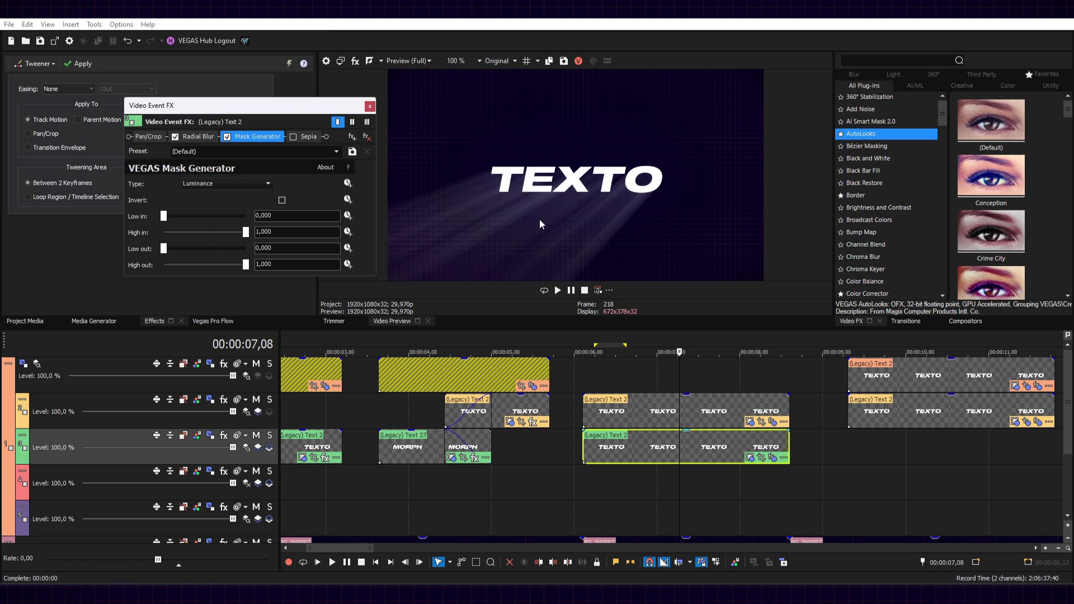
left_click_drag(246, 234, 164, 237)
left_click(293, 137)
Step: Re-check Sepia and adjust its tint colour and blending strength on the TEXTO ray shadow
left_click(293, 137)
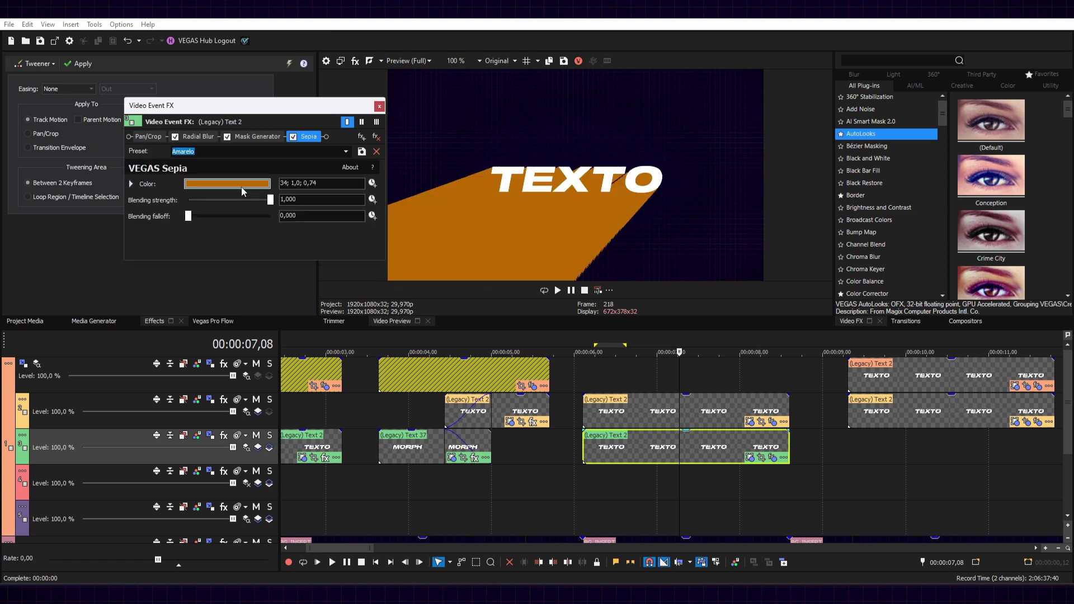
left_click(246, 184)
left_click_drag(244, 241, 246, 239)
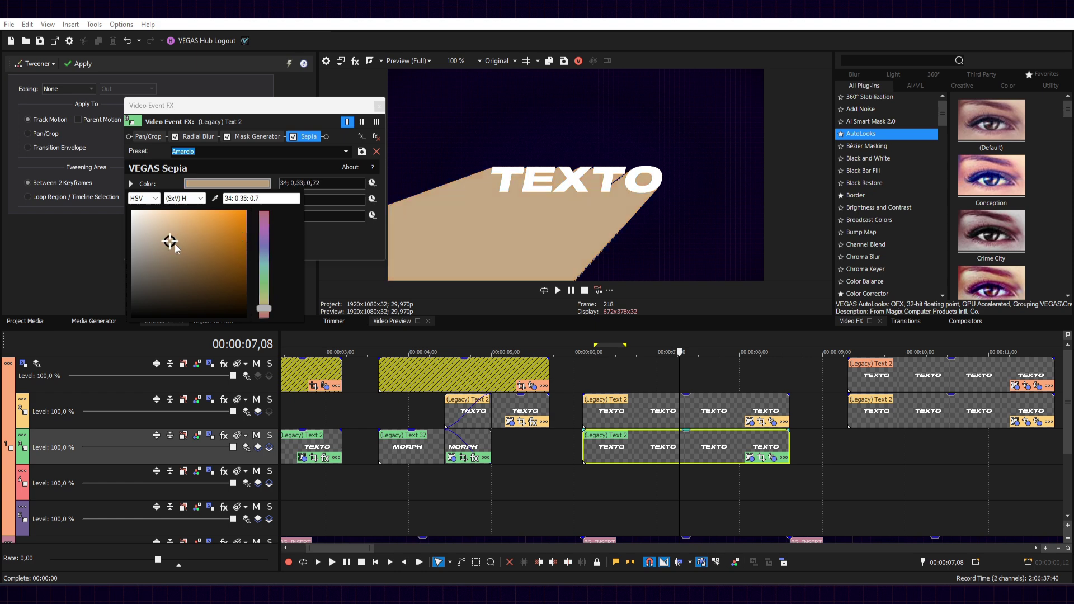
left_click(283, 178)
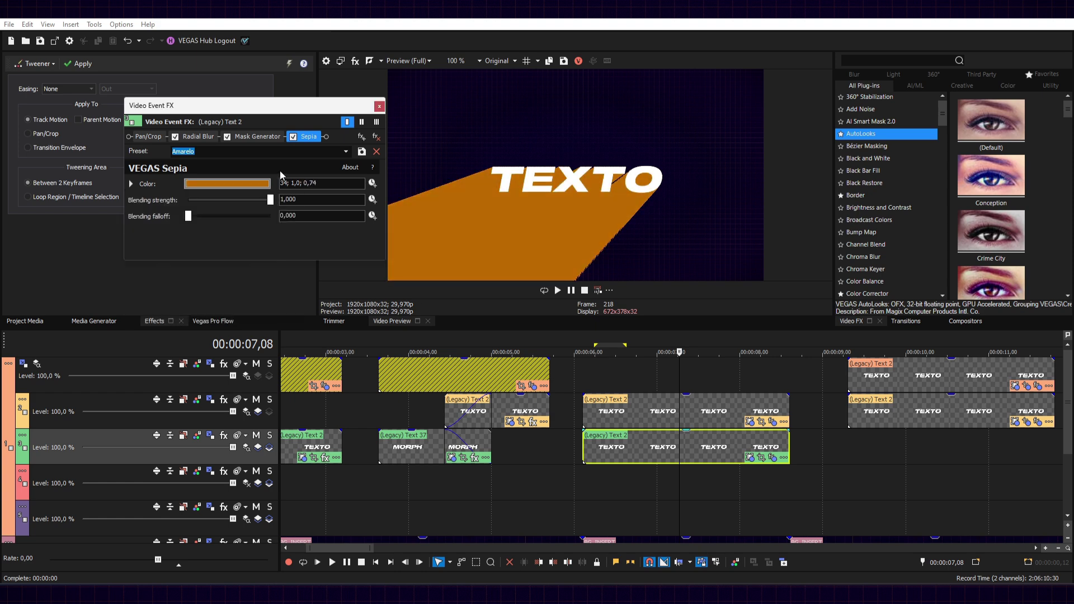
mouse_move(270, 201)
left_mouse_down()
mouse_move(189, 200)
mouse_move(305, 206)
left_mouse_up()
left_click(201, 184)
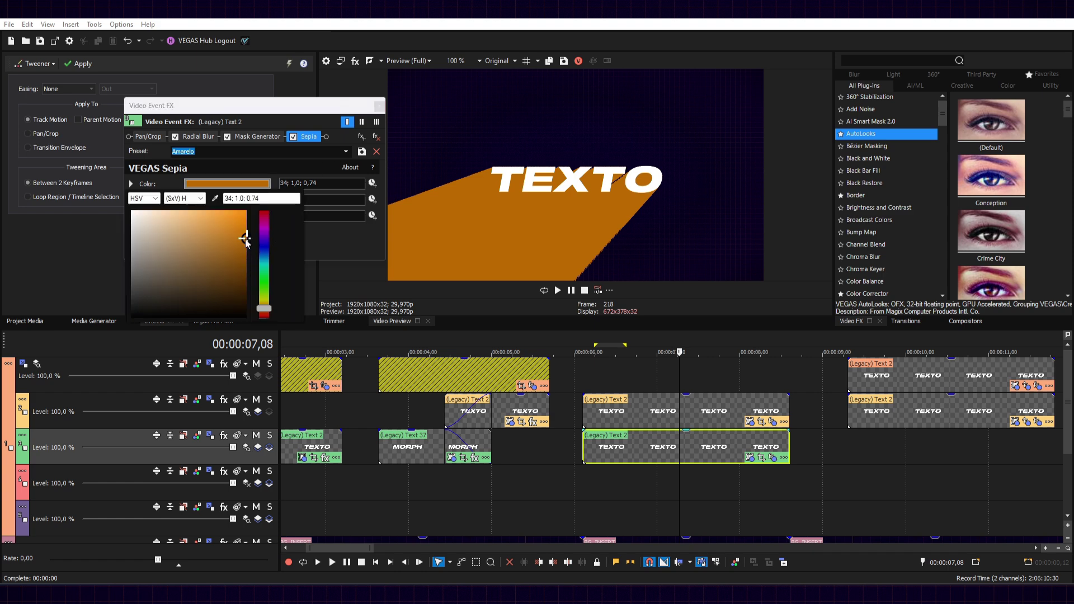
Step: Move the Radial Blur centre, undo it, then jump to the orange block-shadow TEXTO at 00:00:09,28
left_click(197, 136)
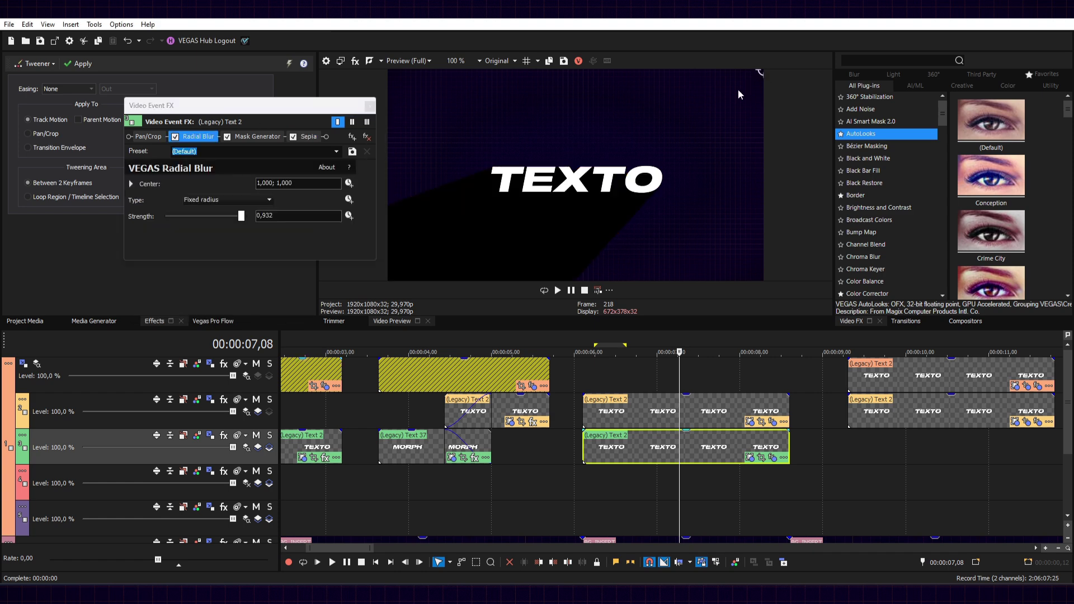
left_click_drag(763, 76, 543, 109)
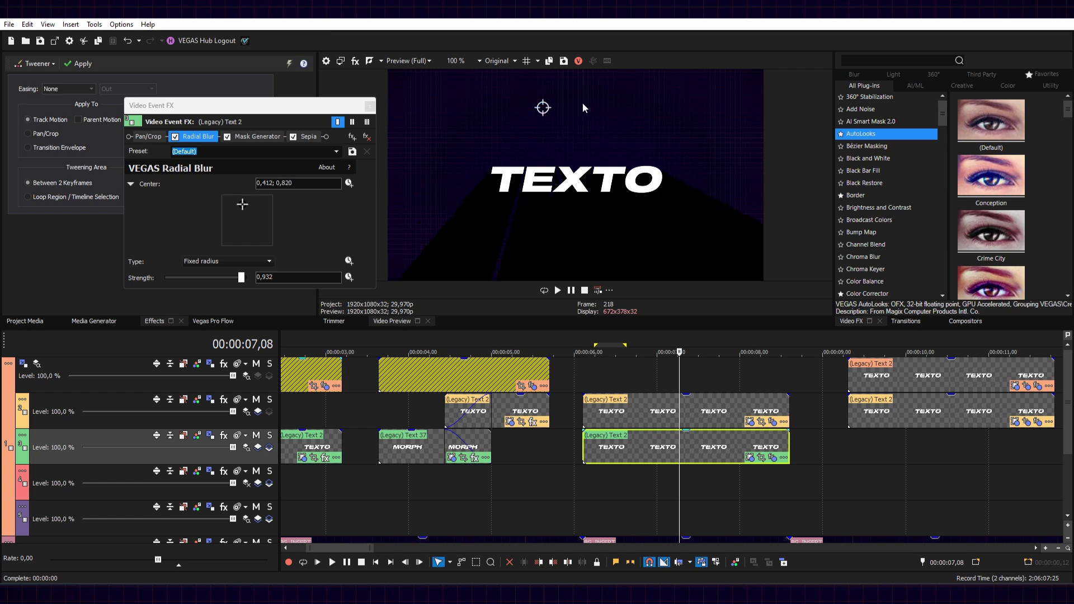
key("ctrl+z")
left_click(894, 446)
scroll(878, 451, "up", 2)
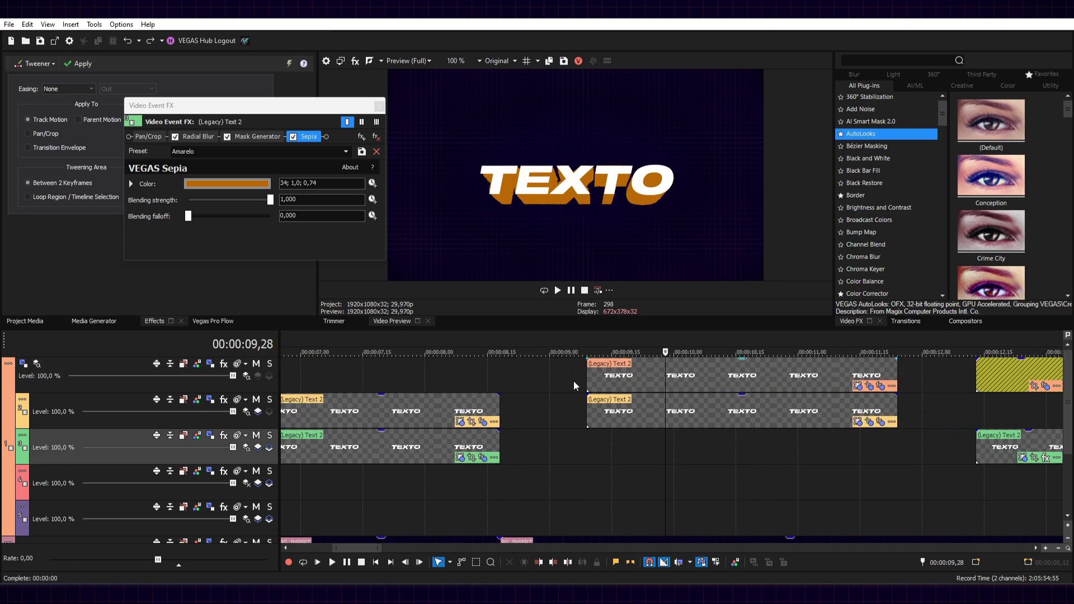
Step: Switch the track-2 TEXTO event's Radial Blur type to Gaussian, with its sepia and mask turned off
left_click(715, 405)
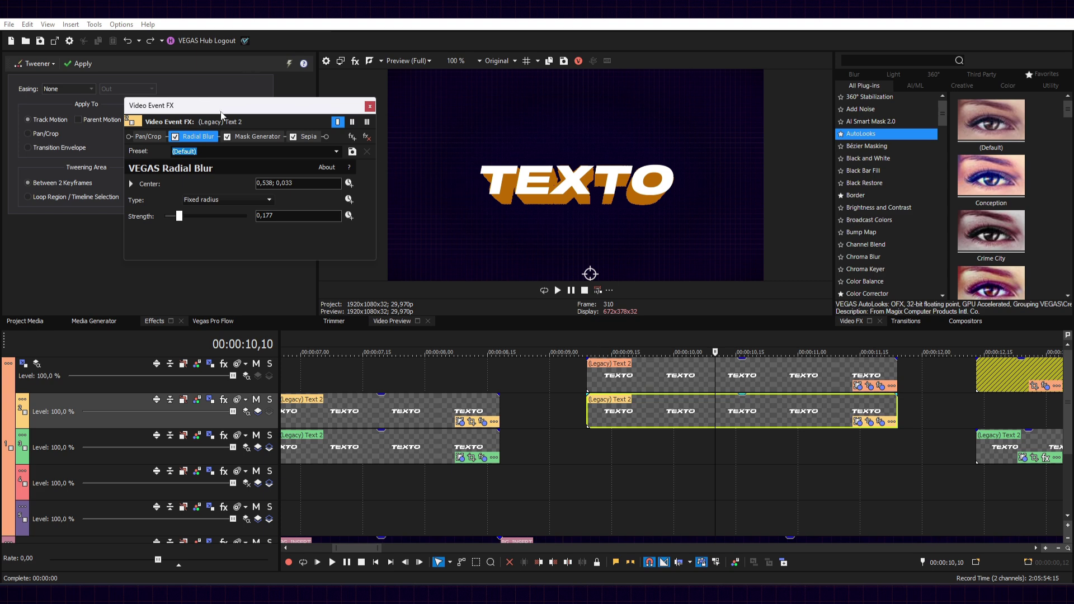
left_click_drag(221, 112, 225, 141)
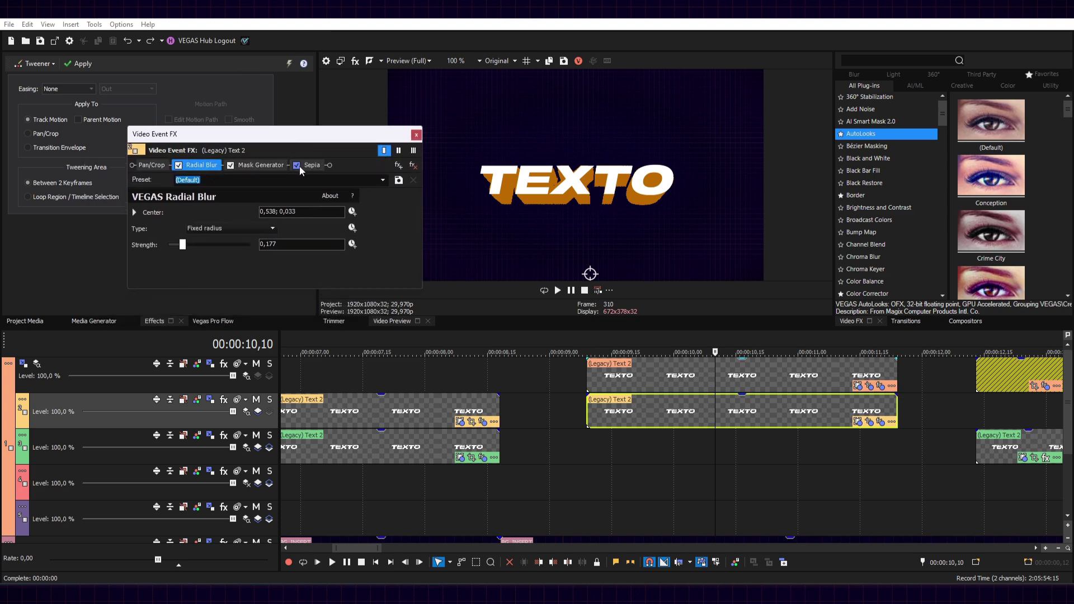
left_click(297, 166)
left_click(231, 166)
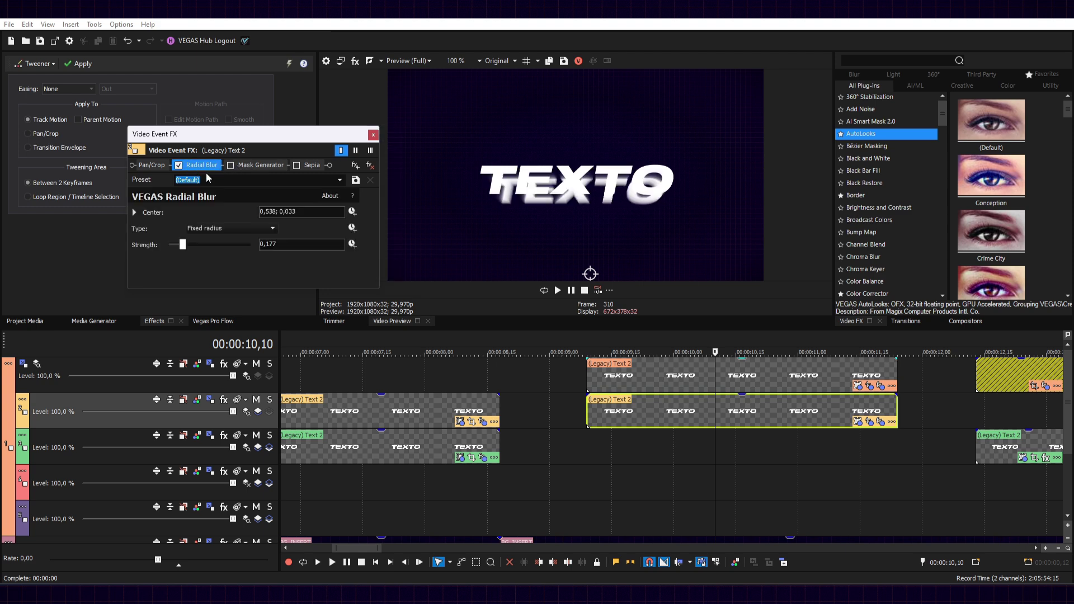
left_click(207, 227)
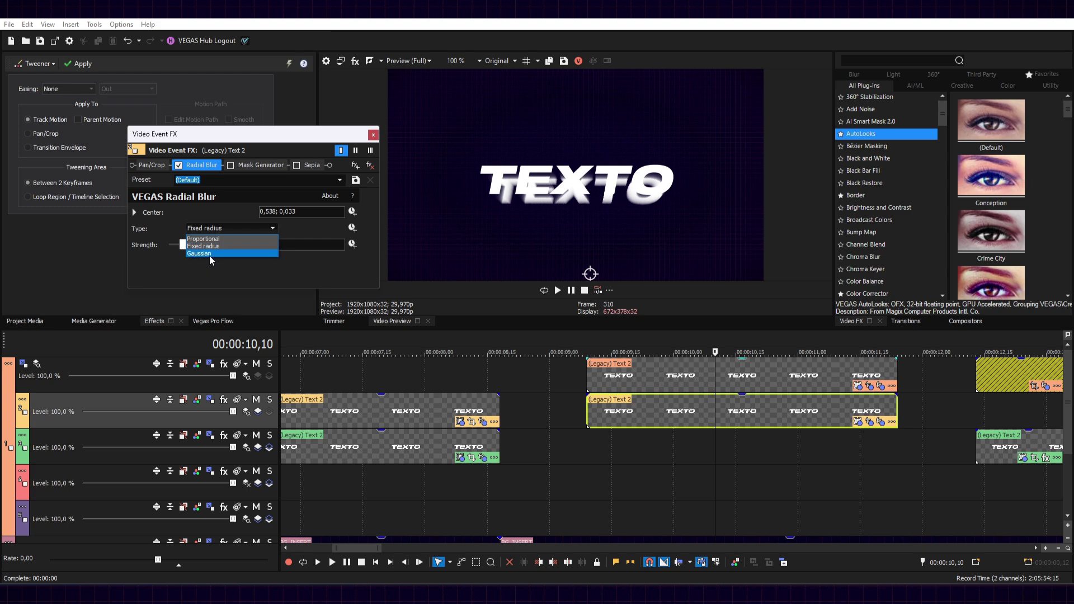
left_click(207, 254)
Step: Set the Radial Blur strength to about 0,340 for a moderate orange blur
left_click_drag(183, 250, 204, 247)
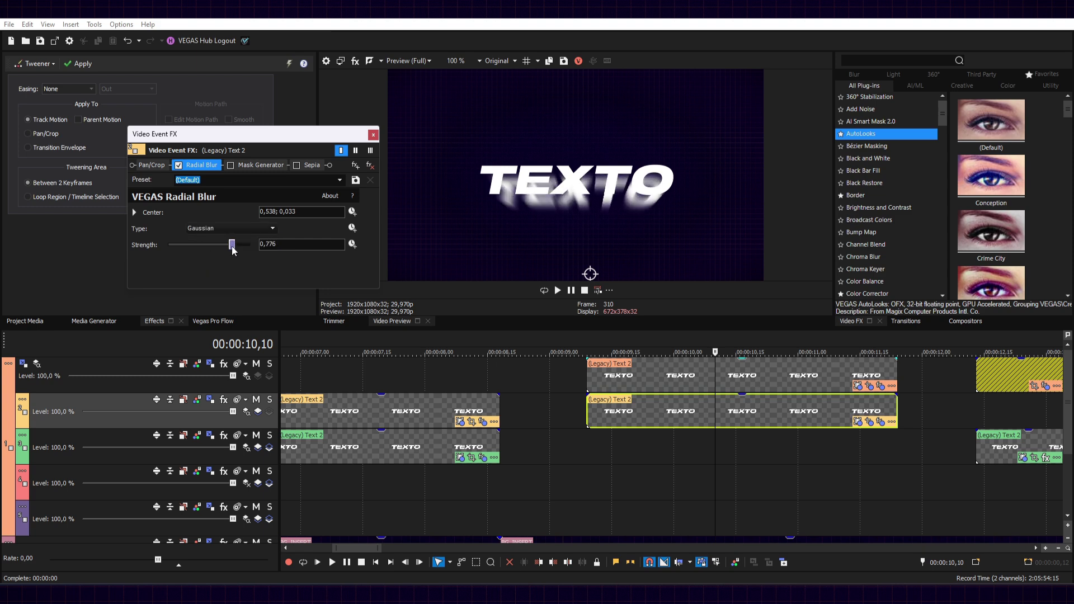
key("Up")
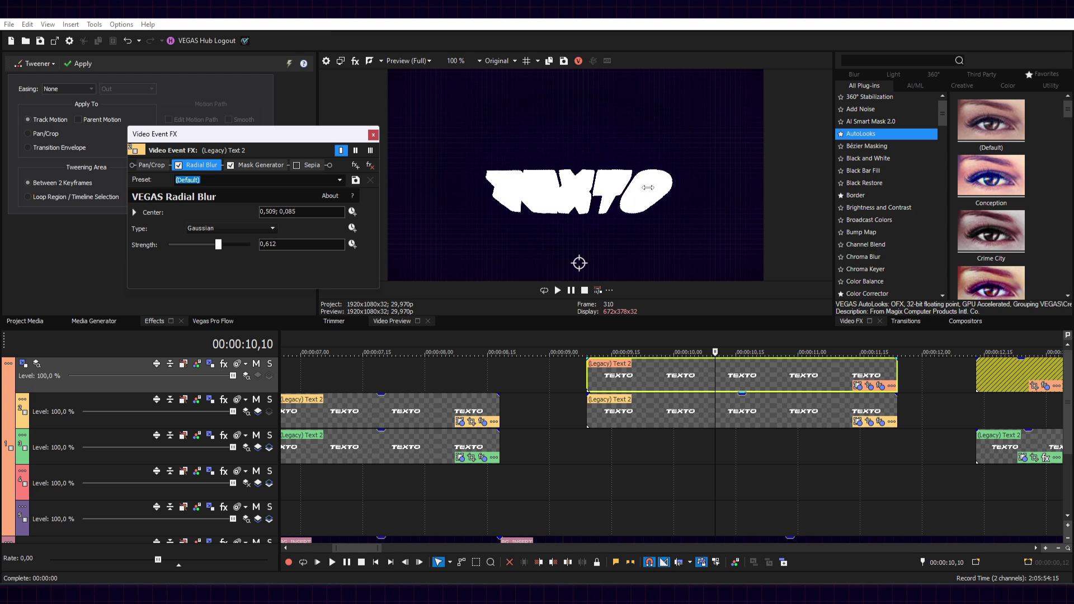
key("Down")
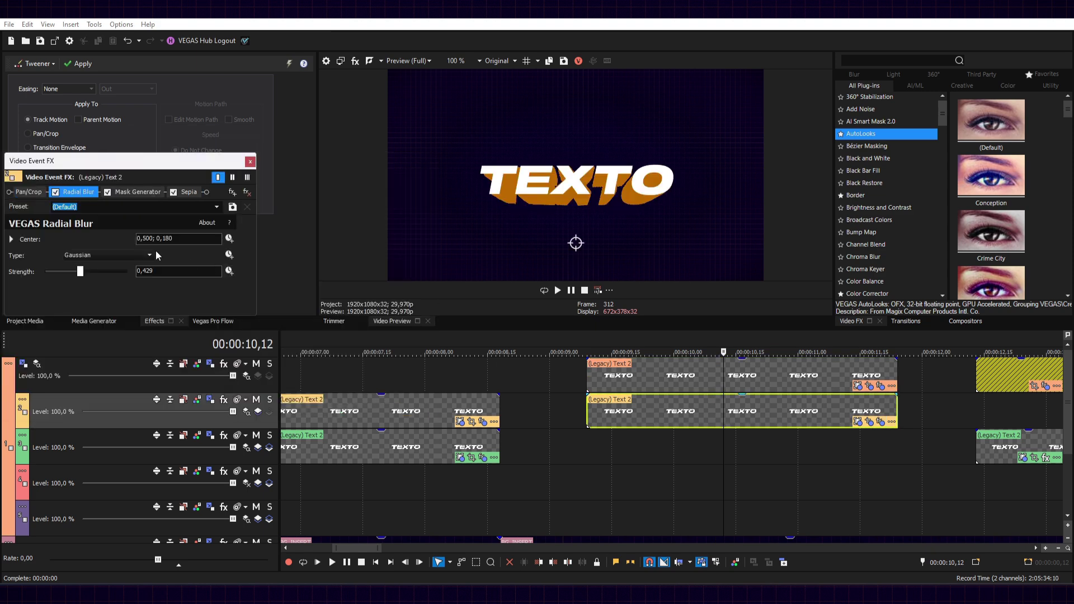
mouse_move(82, 274)
left_mouse_down()
mouse_move(49, 284)
mouse_move(126, 281)
left_mouse_up()
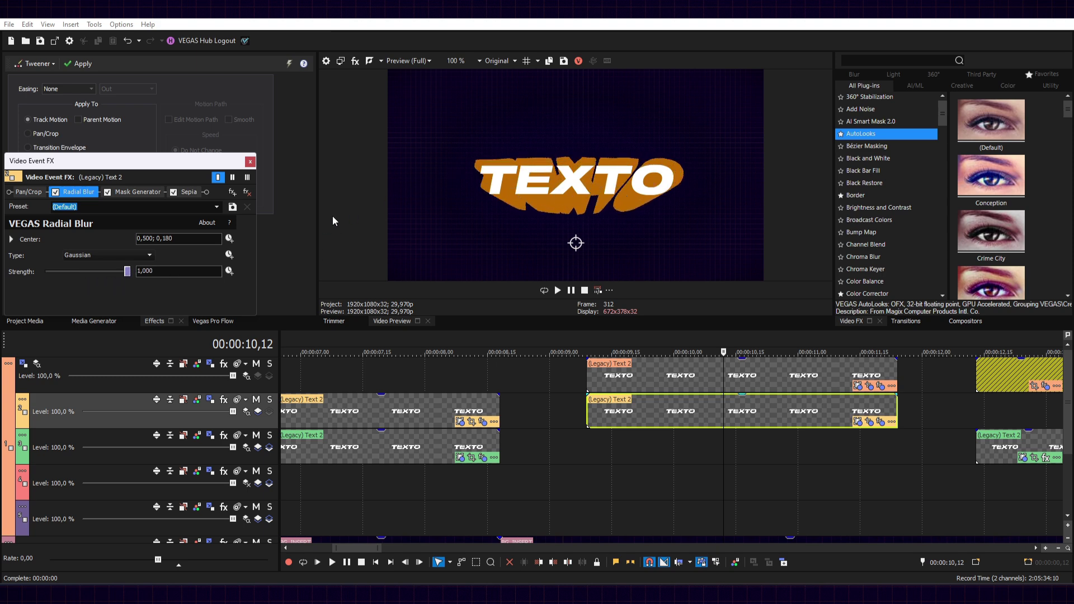
left_click_drag(121, 276, 41, 275)
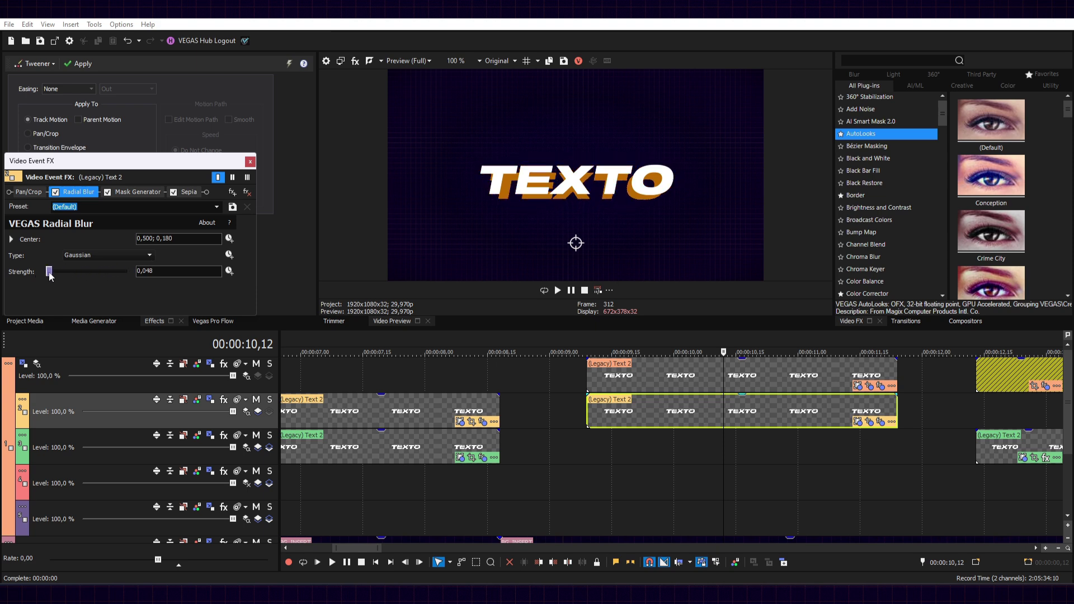
left_click_drag(43, 273, 71, 276)
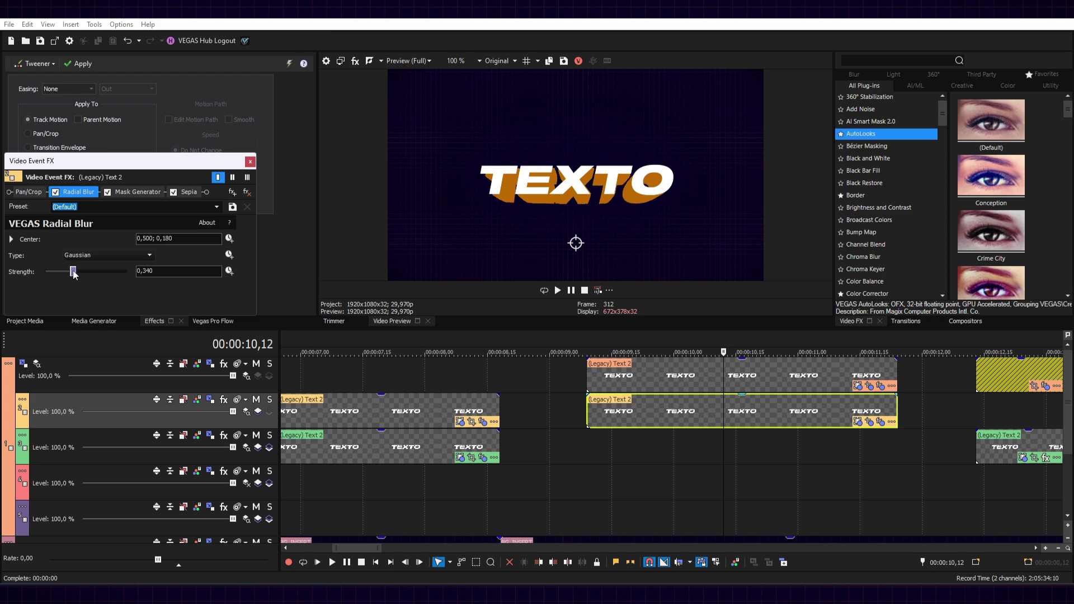
Step: Set the clip's Pan/Crop X Center to 960 and close the effects window
left_click(867, 421)
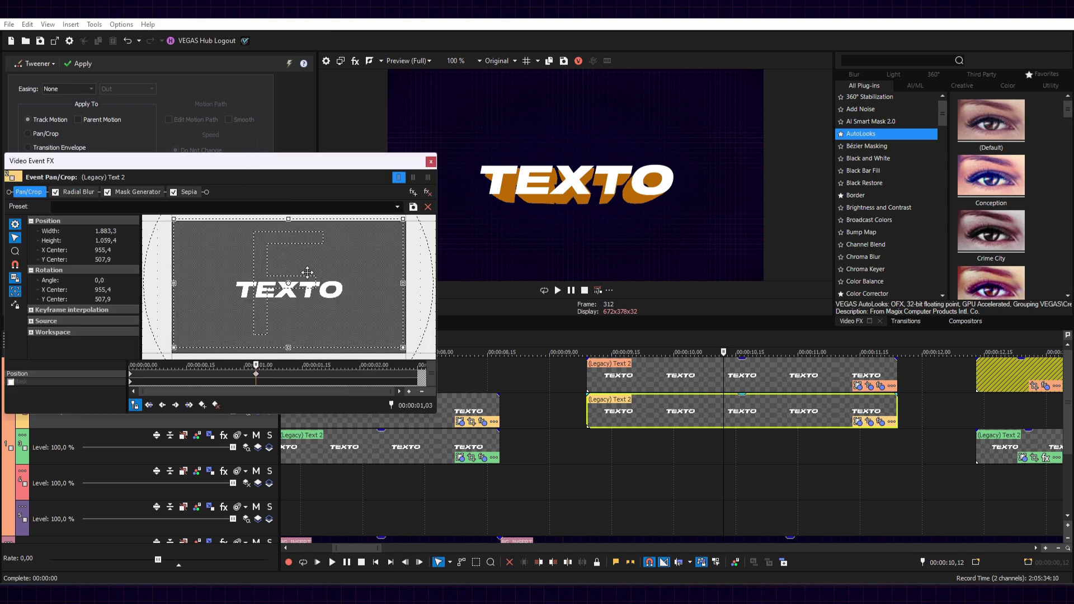
left_click_drag(261, 274, 261, 273)
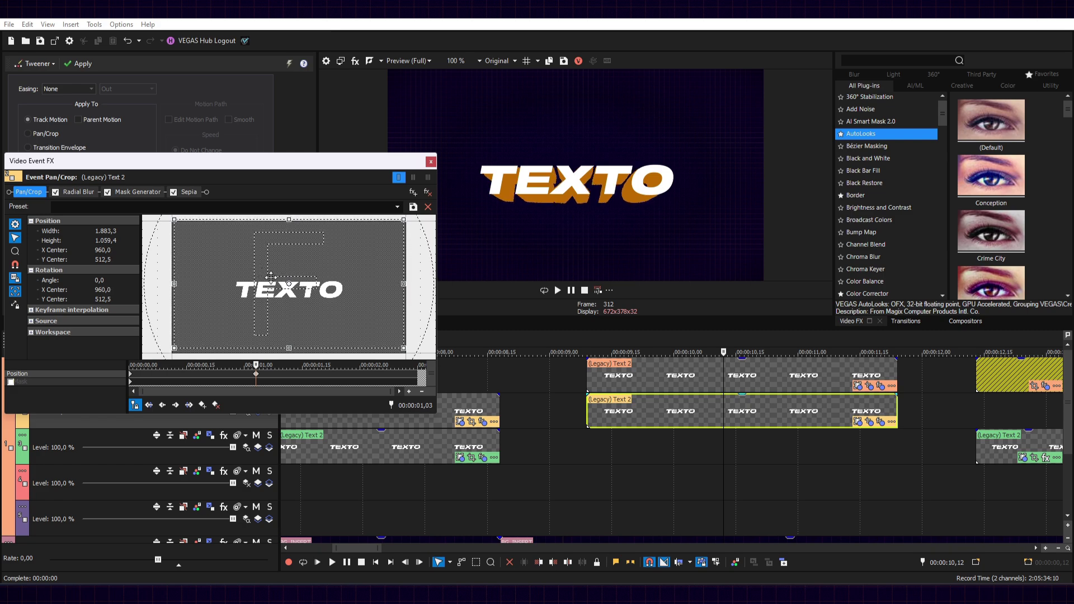
key("Escape")
scroll(784, 409, "down", 5)
scroll(711, 406, "up", 3)
left_click(712, 406)
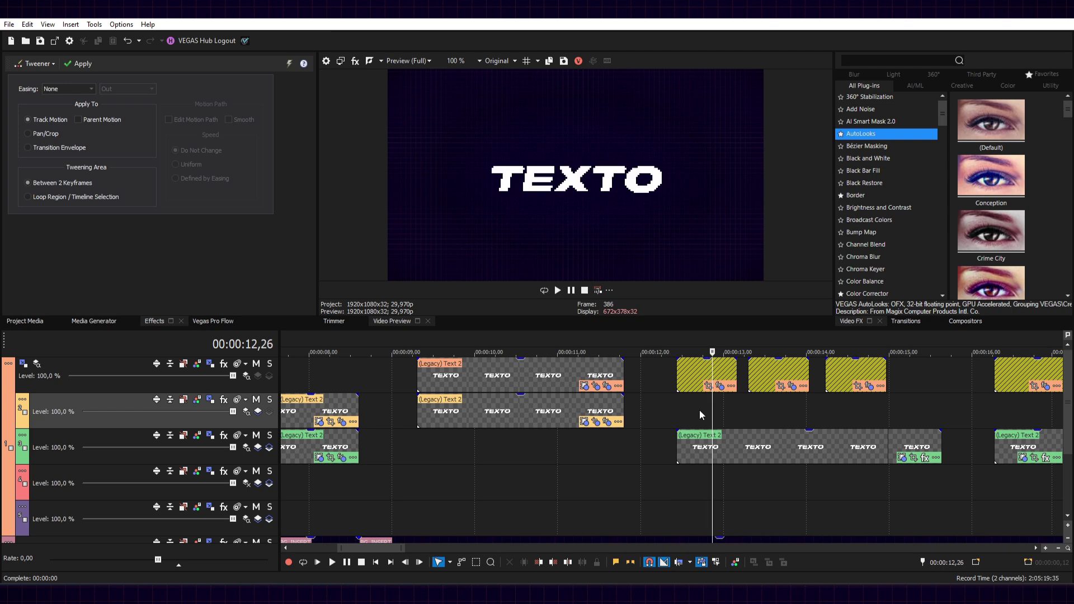
Step: Return the playhead to 00:00:12,26 and open the first yellow TEXTO event's effect chain
scroll(699, 411, "down", 3)
left_click(697, 406)
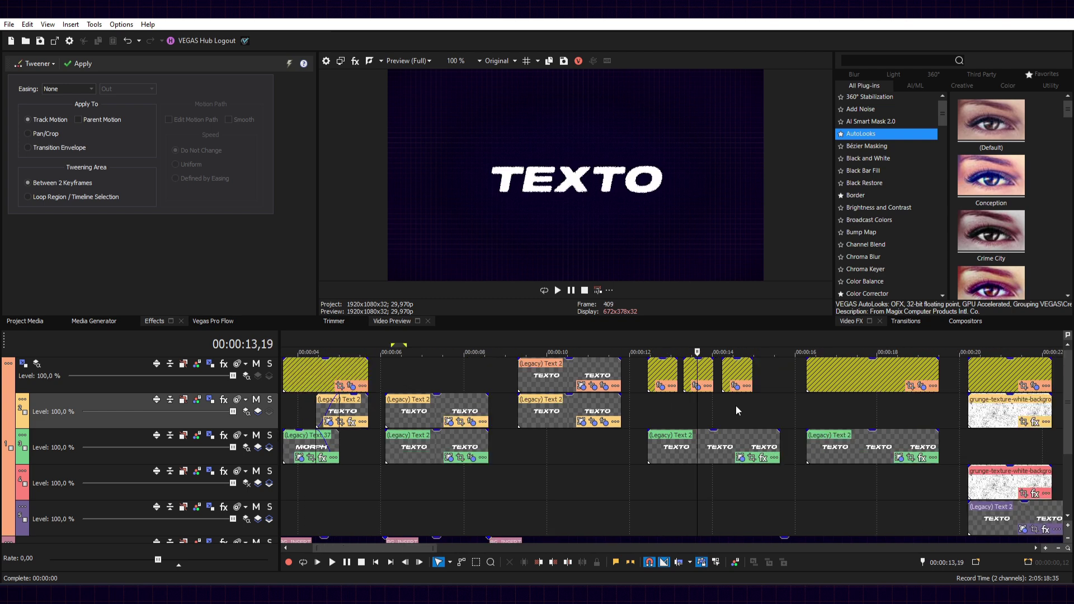
scroll(736, 406, "up", 3)
left_click(524, 414)
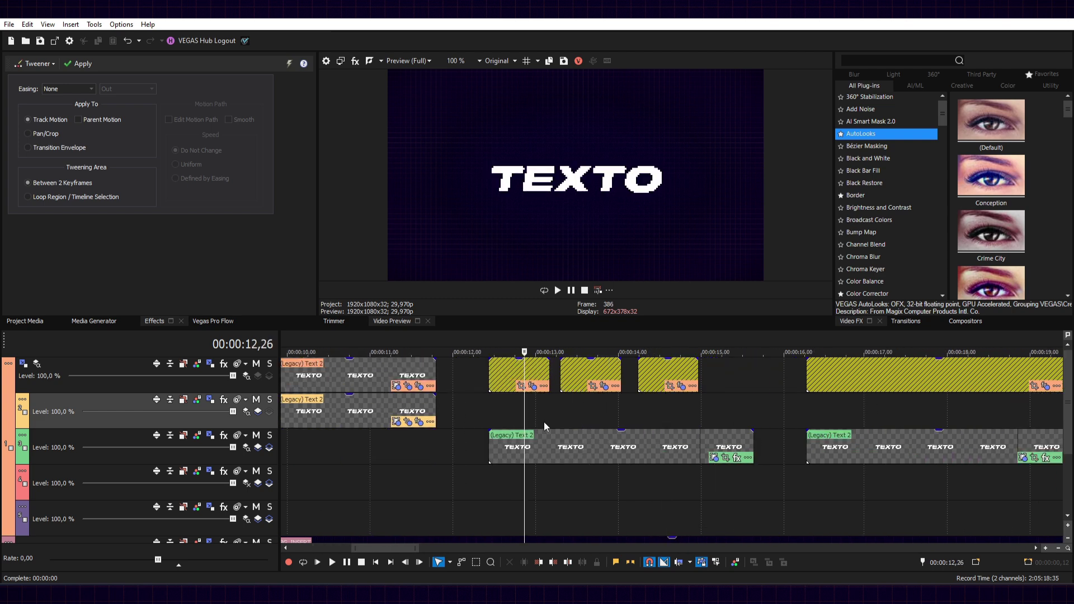
scroll(544, 422, "up", 3)
left_click(684, 389)
left_click(697, 386)
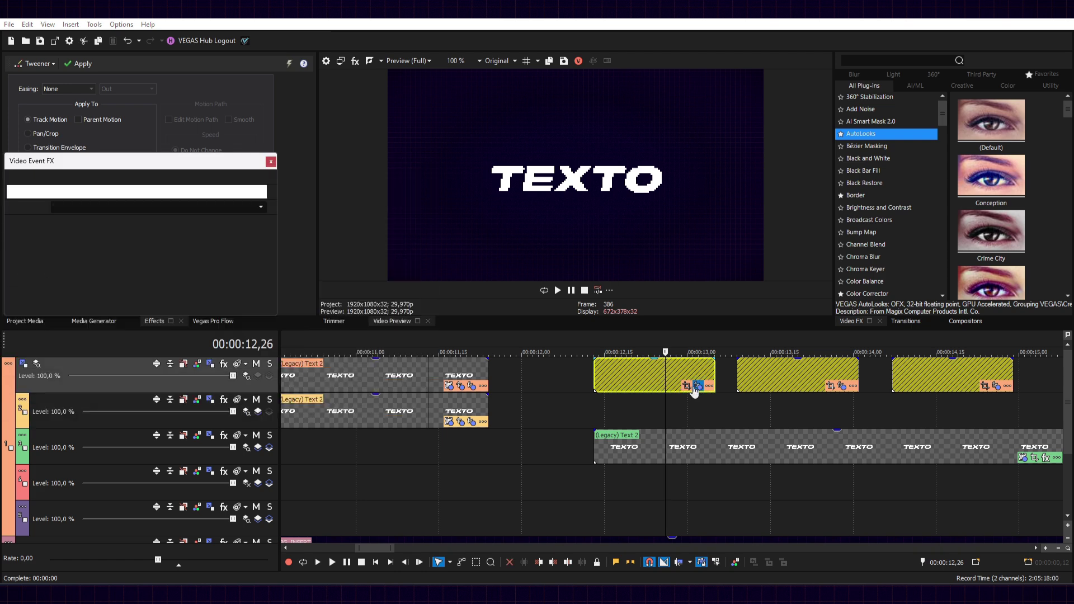
Step: Toggle the Mask Generator off and back on to compare the pixelated text
left_click(99, 192)
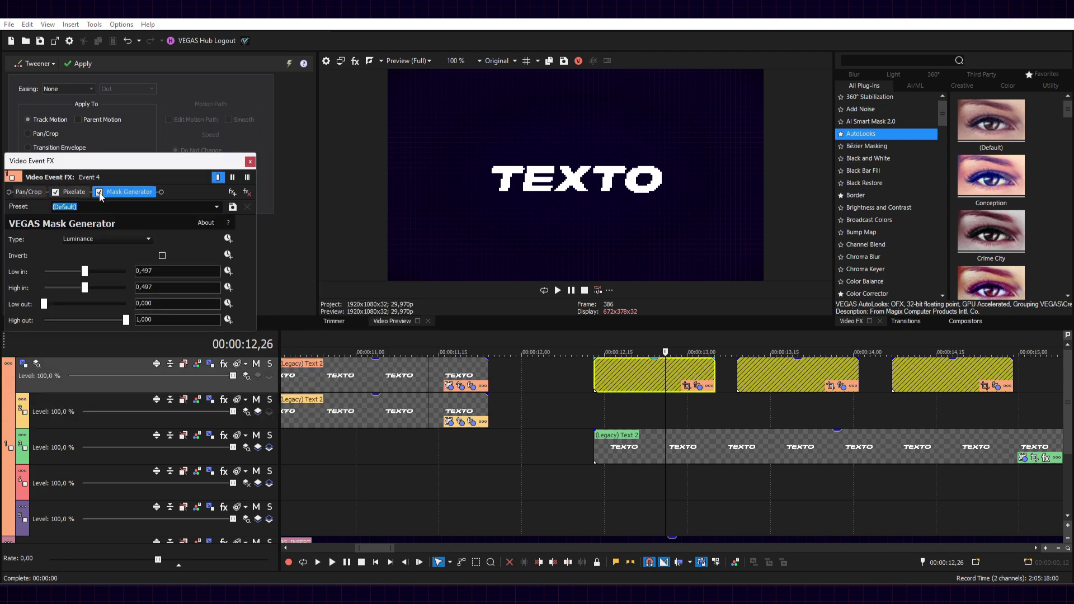
scroll(536, 176, "up", 3)
scroll(537, 179, "up", 2)
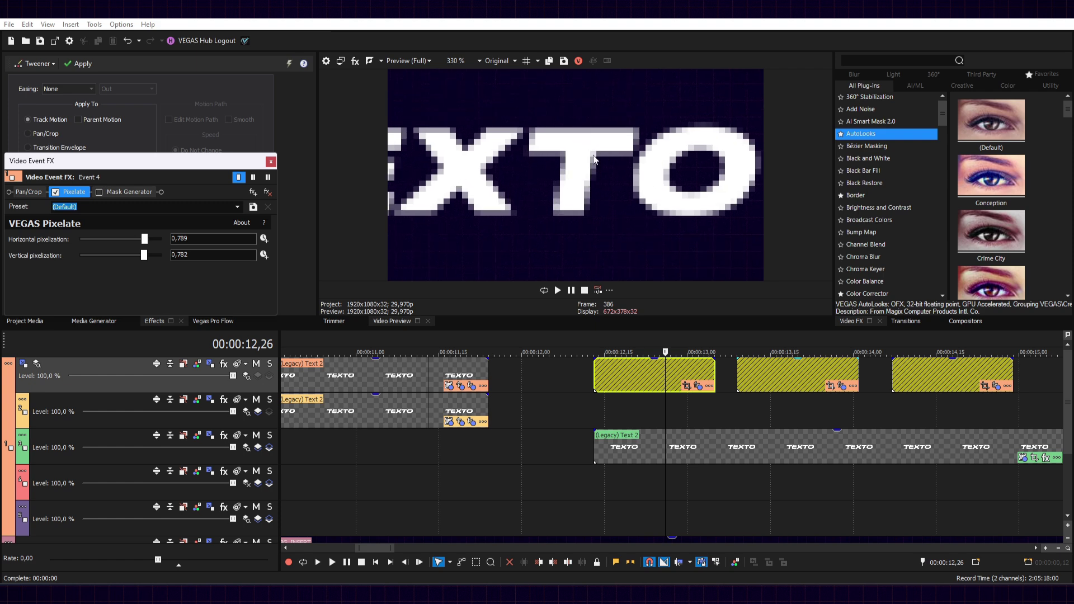
left_click(101, 192)
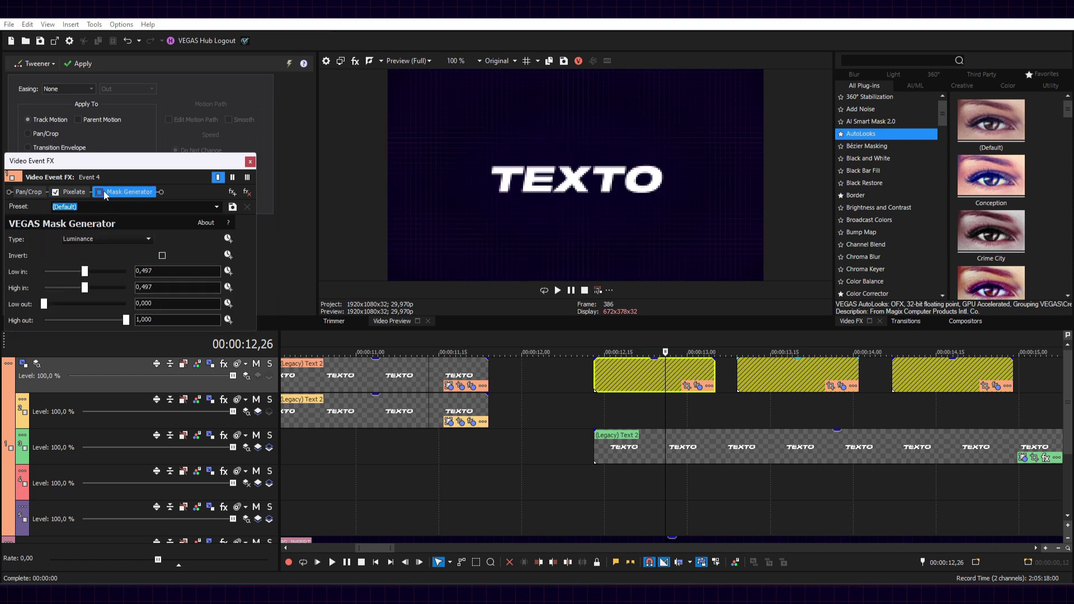
scroll(590, 152, "up", 2)
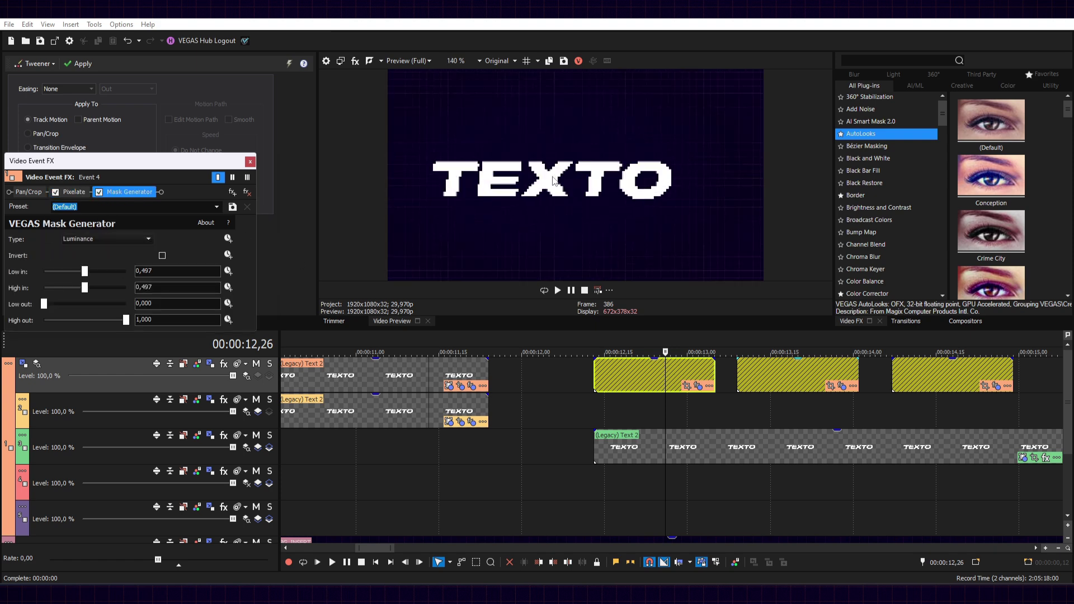
scroll(526, 186, "up", 3)
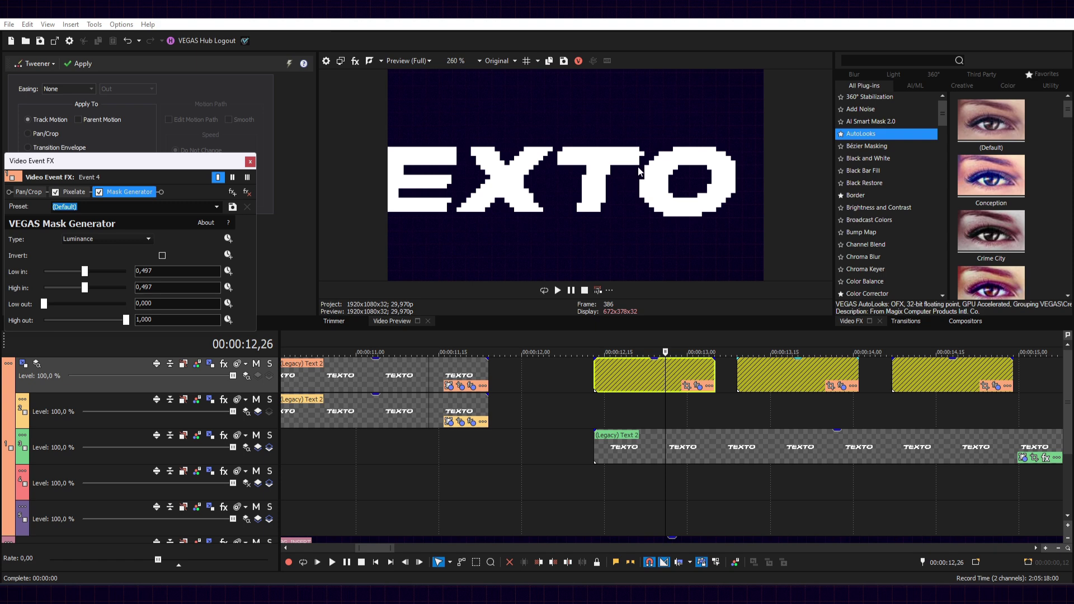
Step: Drag the mask's Low in and High in thresholds to 0,612
left_click_drag(89, 272, 78, 271)
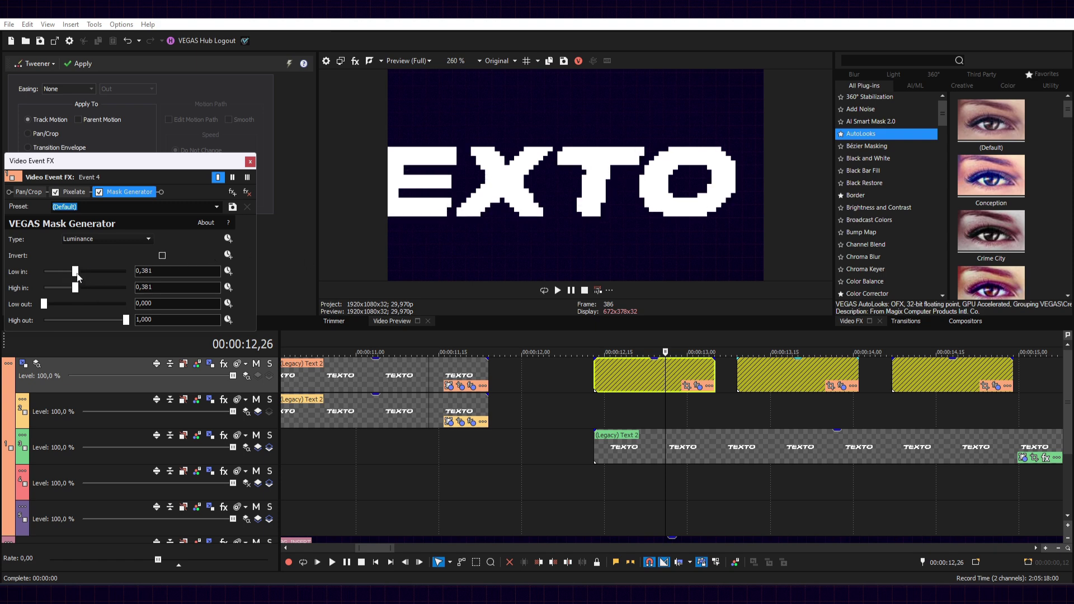
left_click_drag(78, 272, 94, 272)
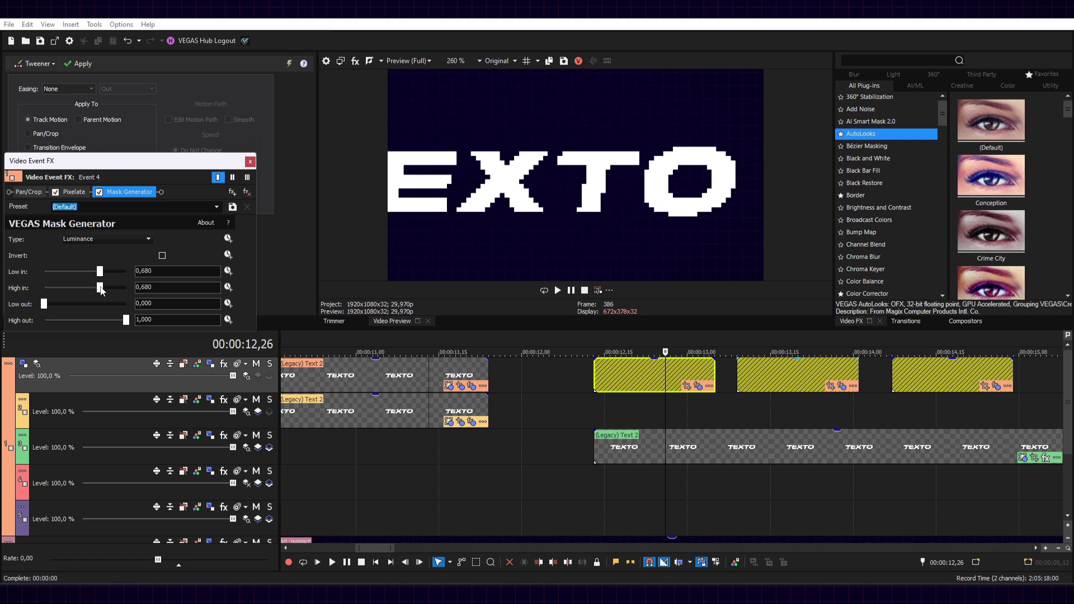
scroll(649, 216, "down", 1)
scroll(635, 193, "down", 1)
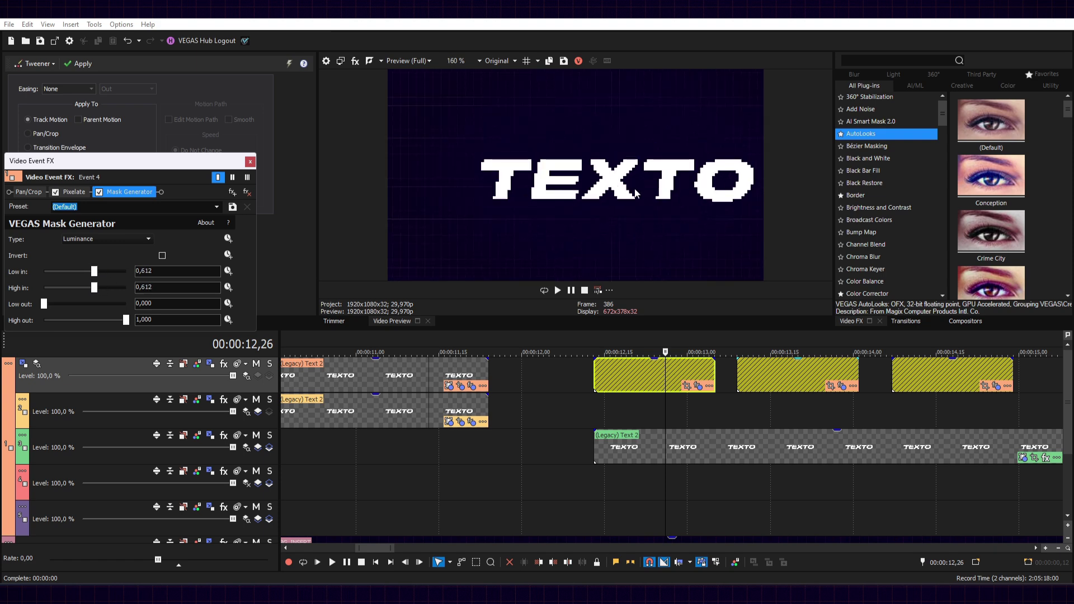
left_click(460, 59)
Step: Reset the preview to 100% and open the second yellow event's effects with noise and mask off
left_click(475, 121)
left_click(781, 411)
scroll(589, 184, "up", 3)
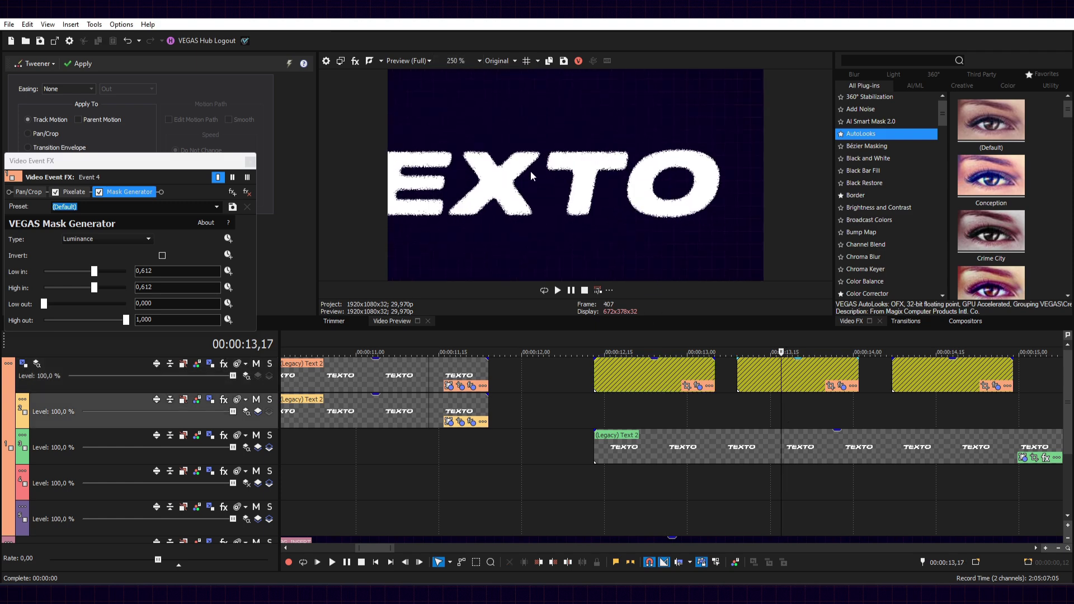
scroll(537, 179, "up", 2)
scroll(565, 185, "up", 1)
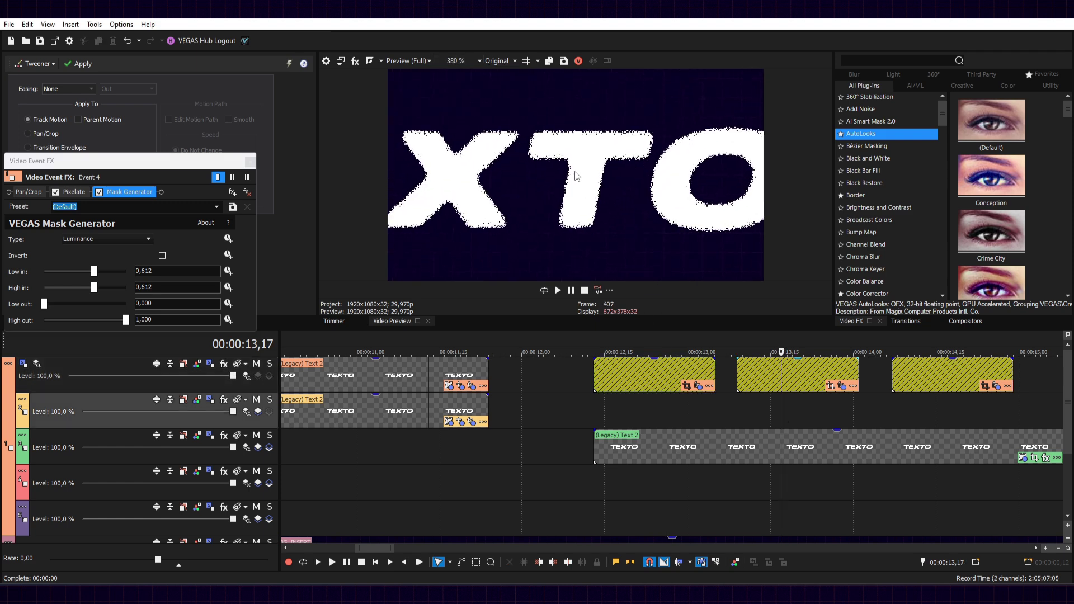
left_click(842, 387)
left_click(85, 194)
left_click(165, 192)
left_click(116, 192)
Step: Re-enable Add Noise and Mask Generator, lowering the mask thresholds to smooth the edges
left_click_drag(145, 162, 242, 167)
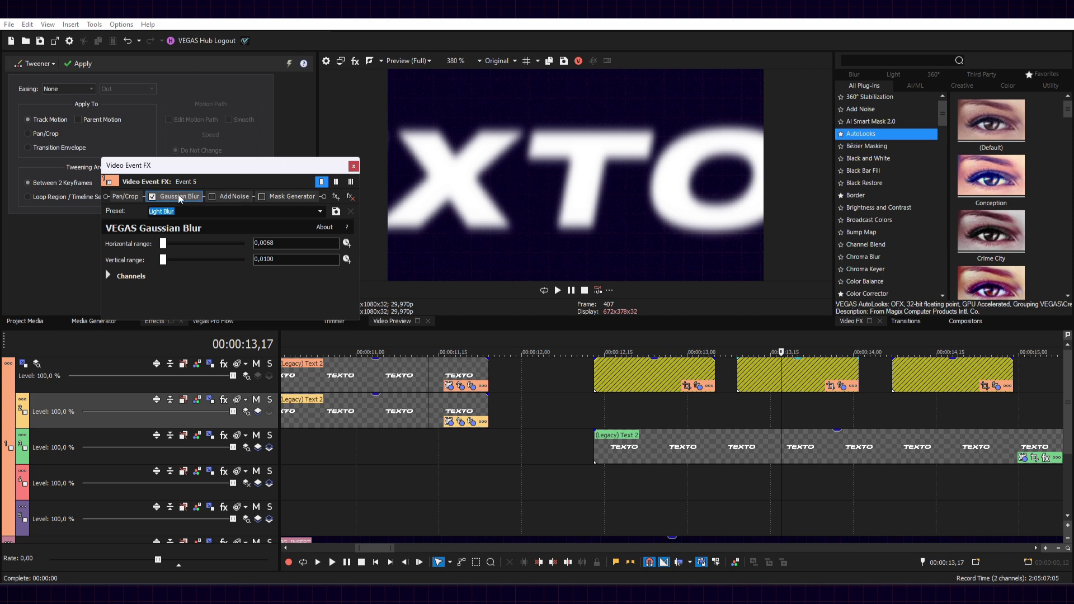
left_click(226, 196)
left_click(212, 197)
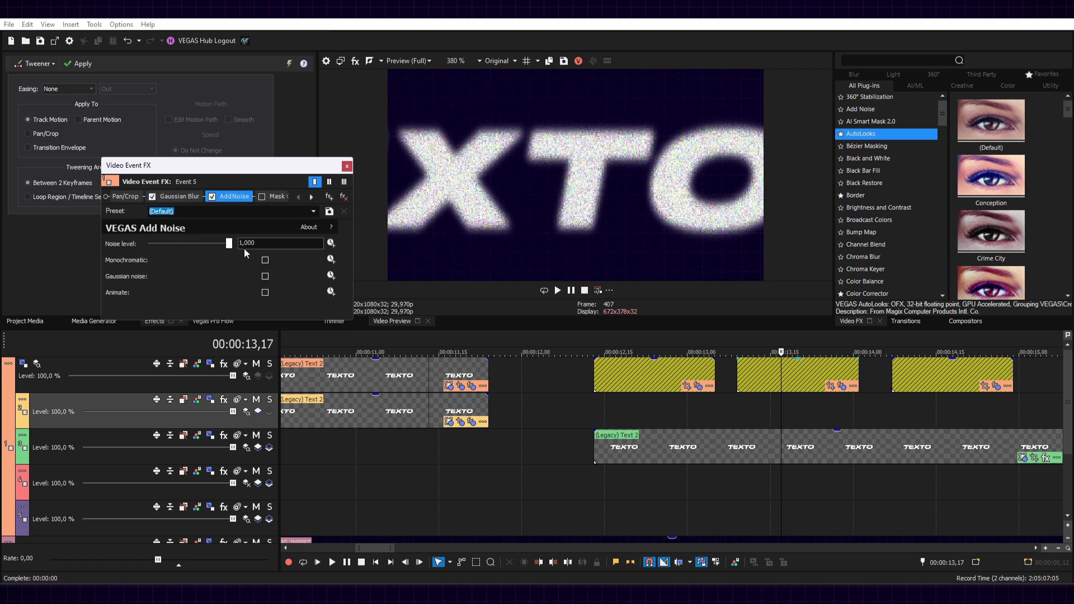
left_click(267, 199)
left_click(230, 196)
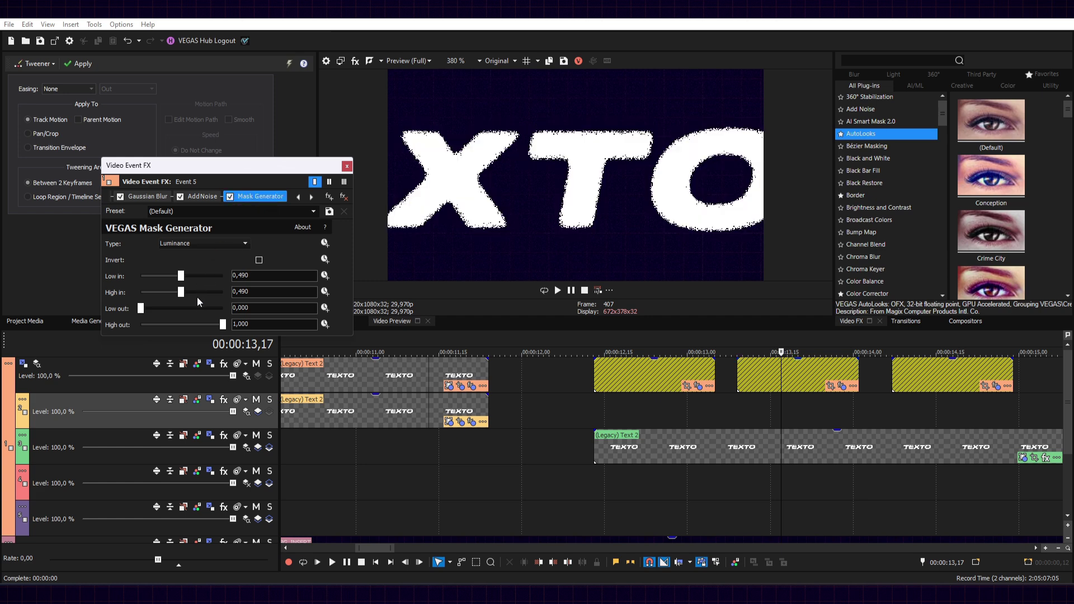
mouse_move(182, 280)
left_mouse_down()
mouse_move(171, 288)
mouse_move(183, 291)
left_mouse_up()
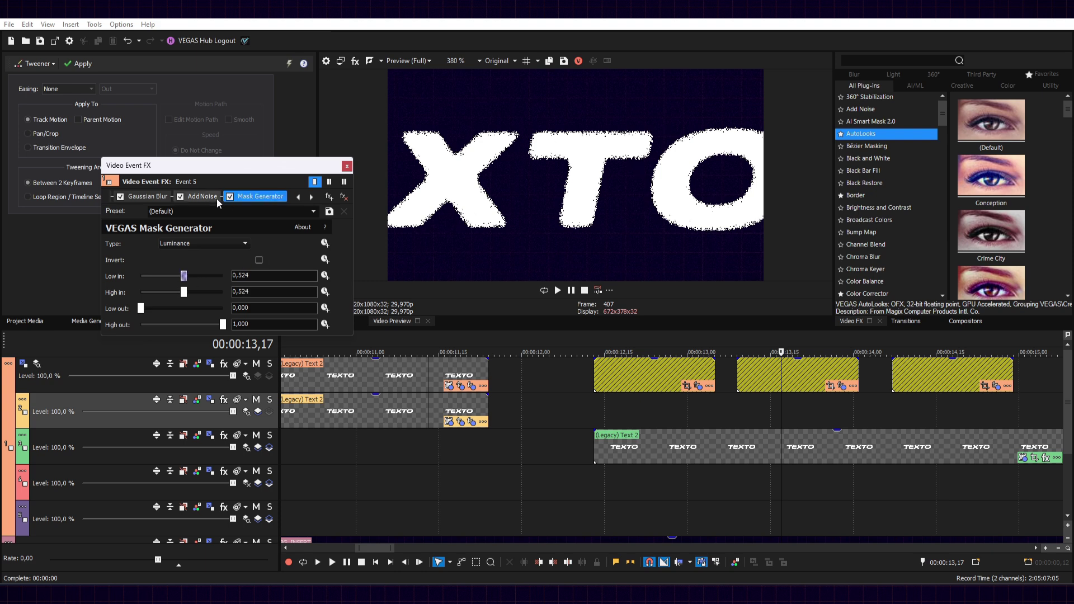
Step: Raise Gaussian Blur's vertical range to 0,0204 and switch Add Noise to Gaussian noise
left_click(158, 197)
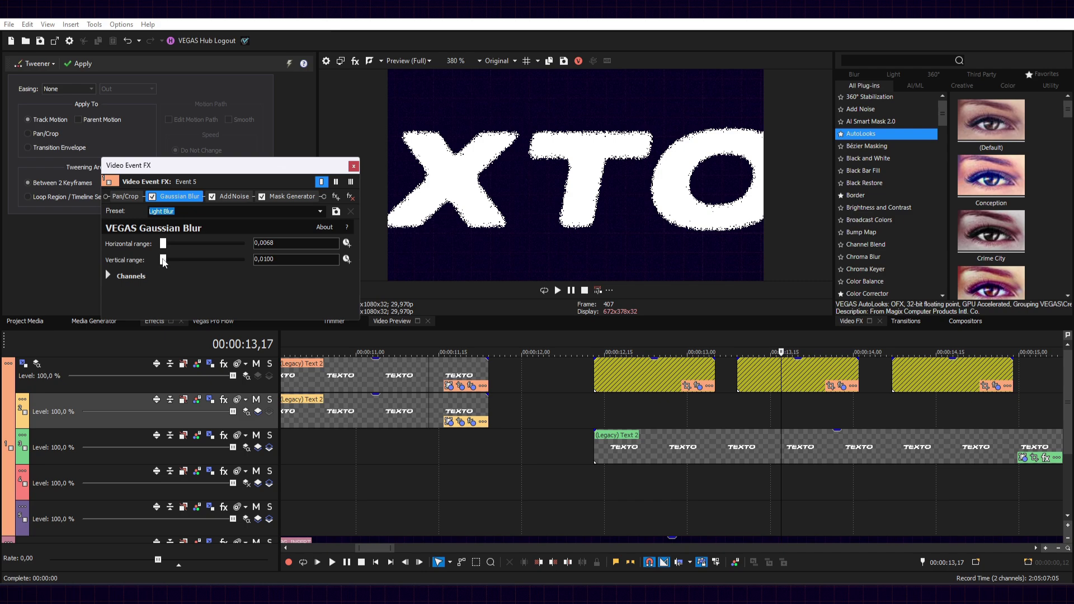
left_click_drag(164, 263, 166, 266)
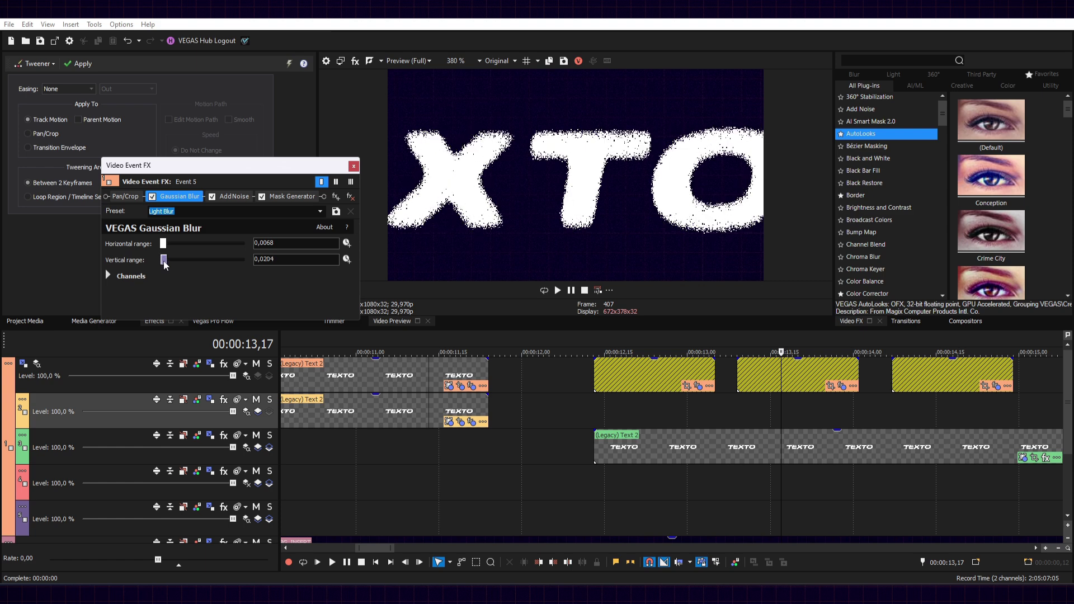
left_click(245, 200)
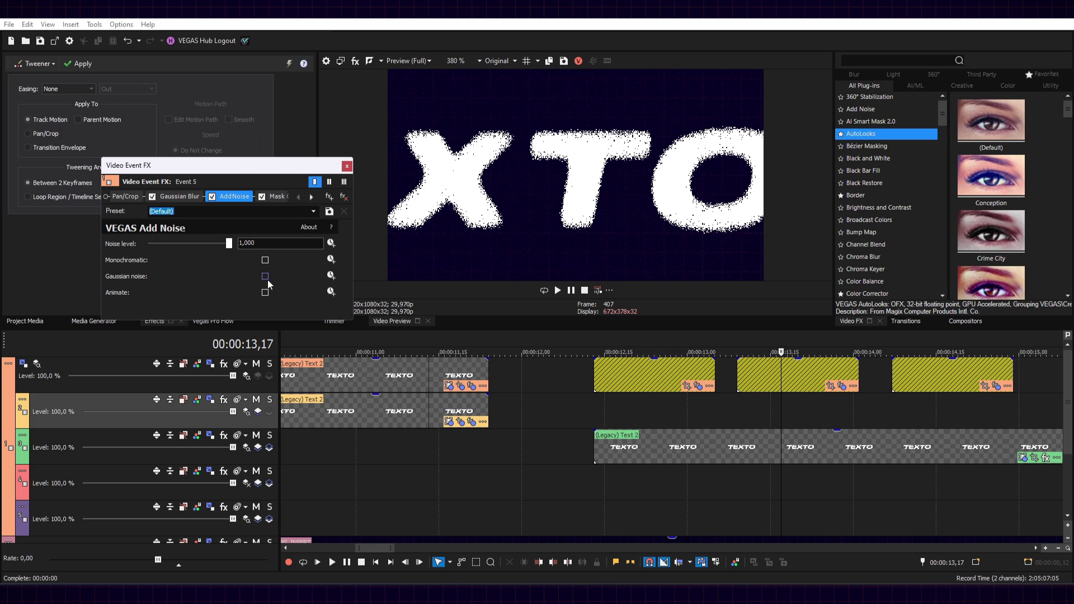
left_click(265, 276)
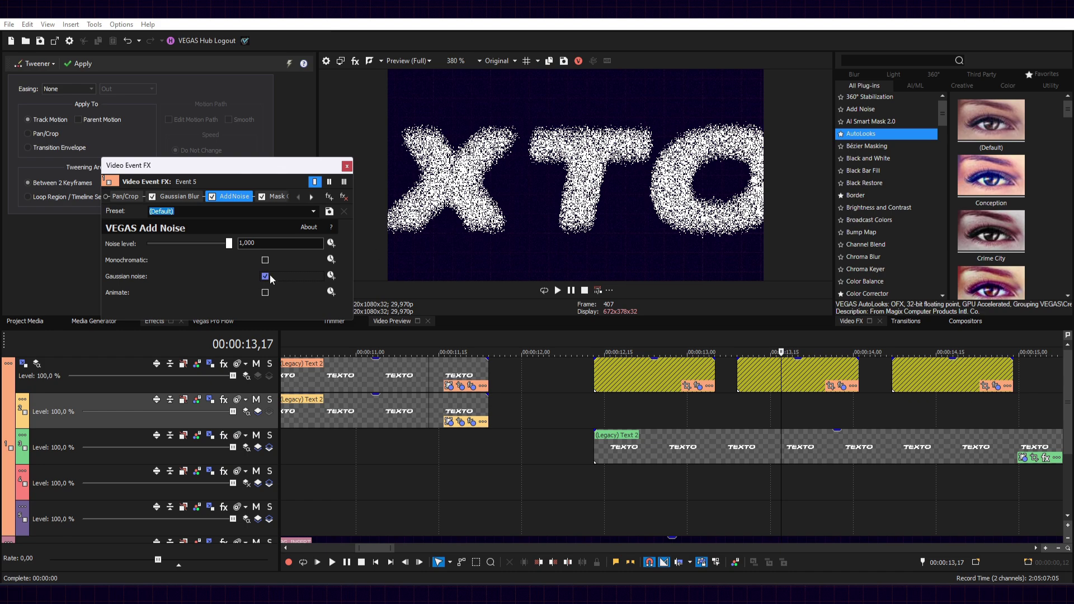
Step: Select the third yellow event at 14,15 and disable its Film Grain and Mask Generator
scroll(599, 196, "down", 4)
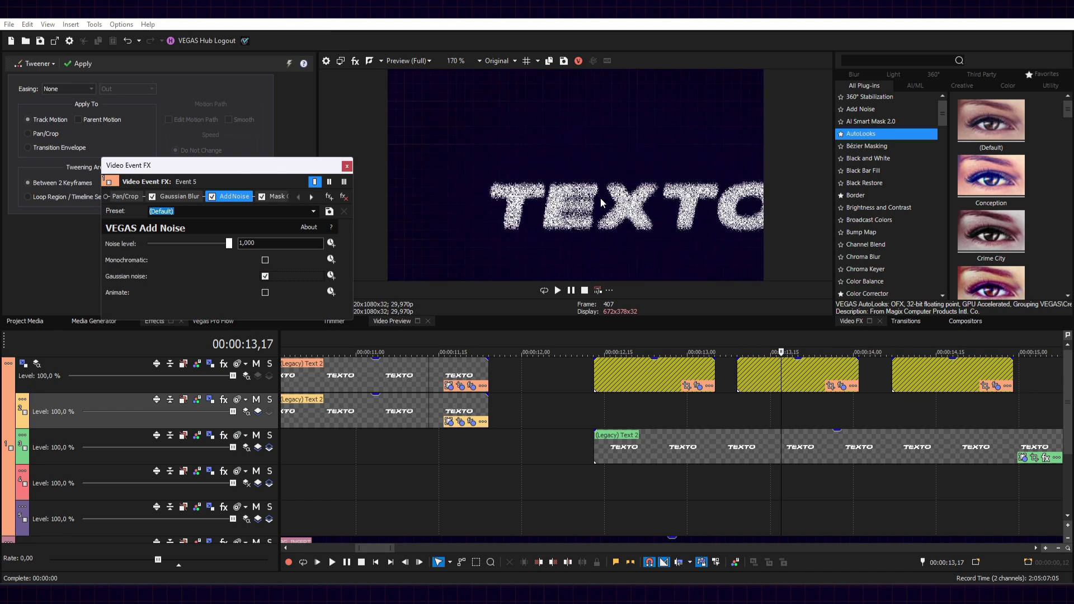
scroll(600, 197, "up", 1)
left_click(759, 374)
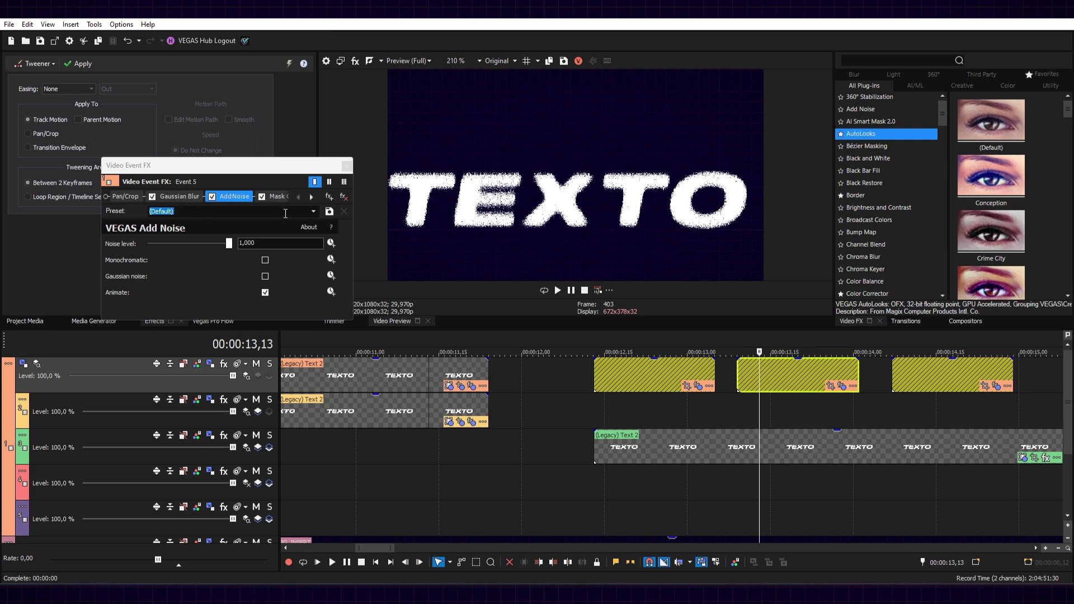
left_click(771, 374)
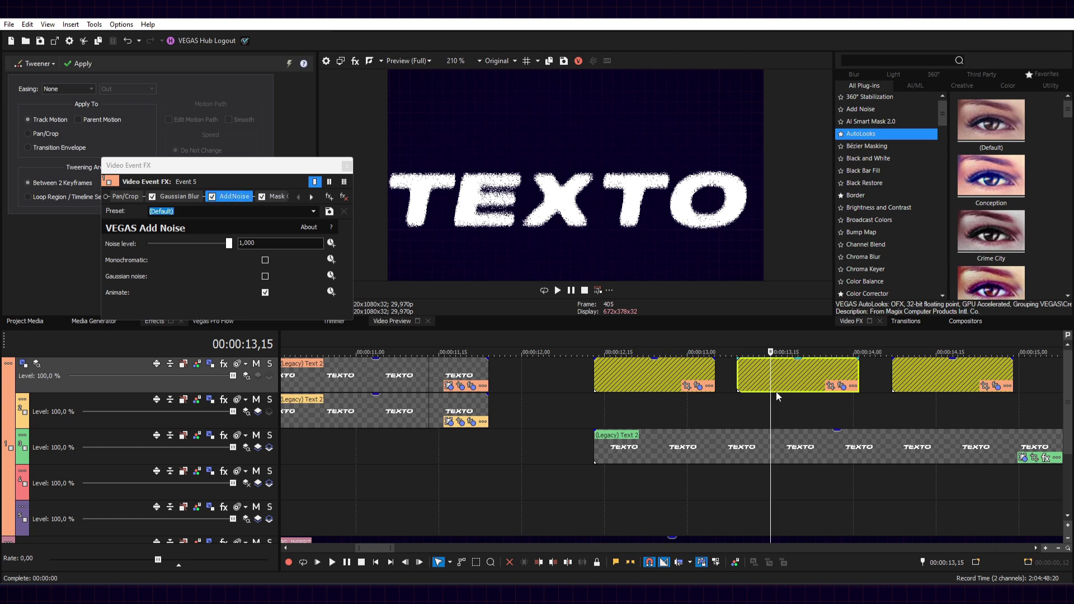
left_click(932, 373)
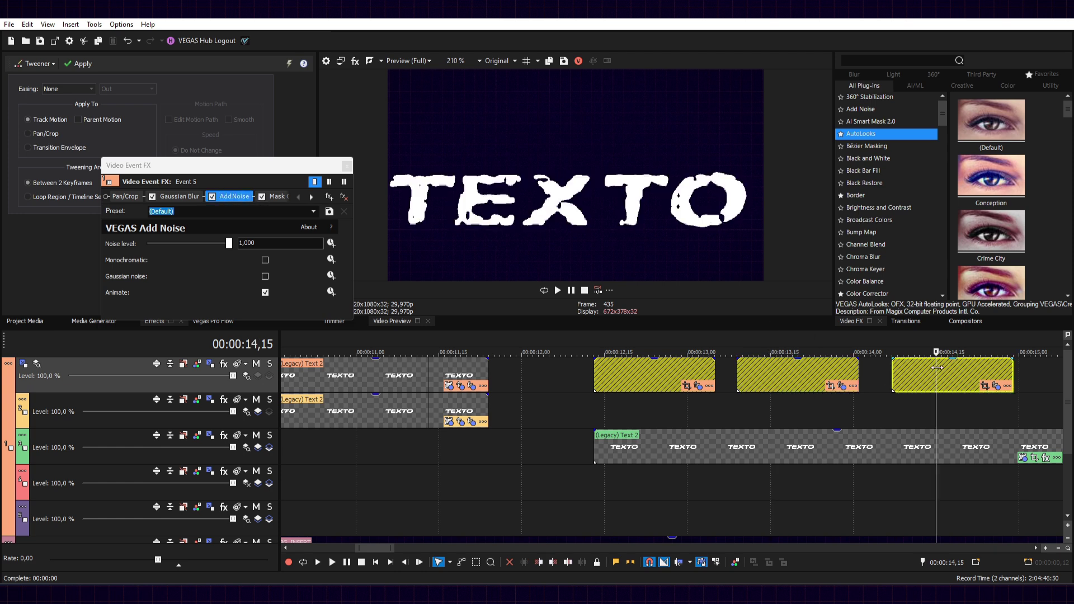
scroll(824, 373, "down", 3)
scroll(824, 373, "up", 6)
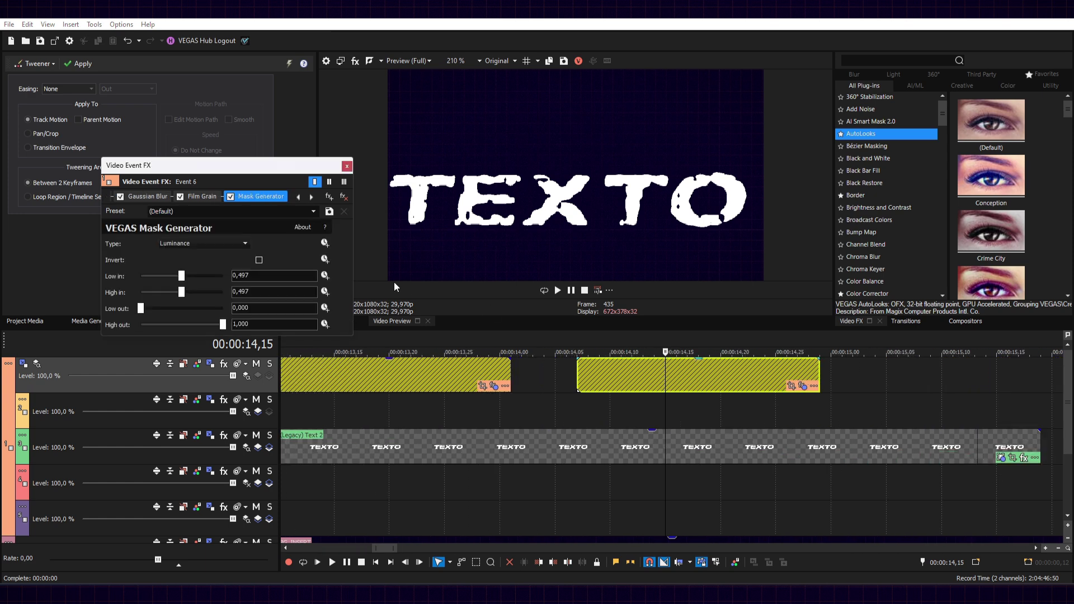
left_click(140, 196)
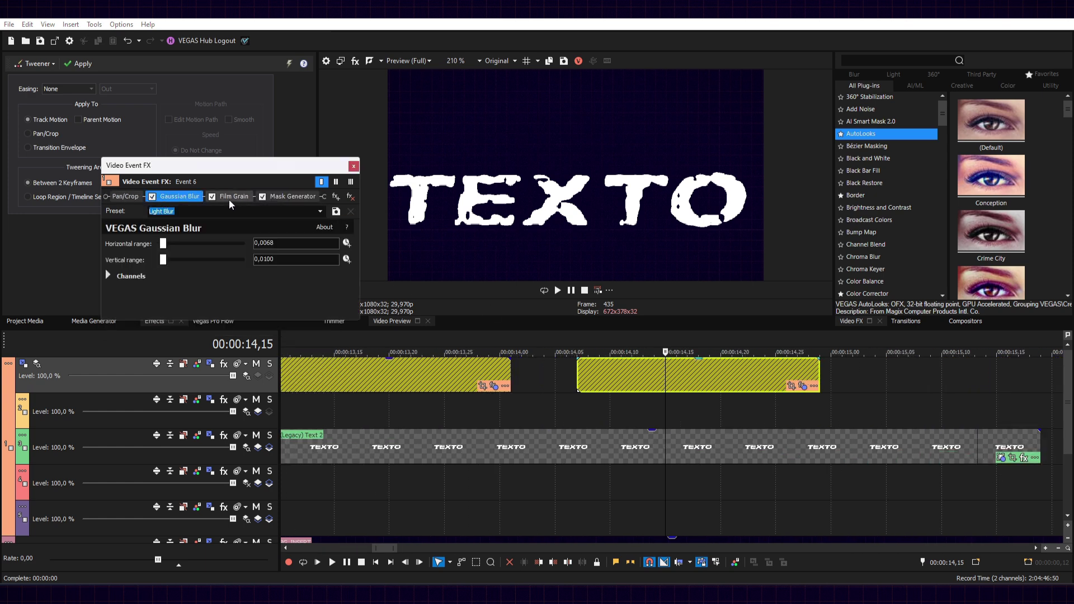
left_click(212, 197)
left_click(262, 196)
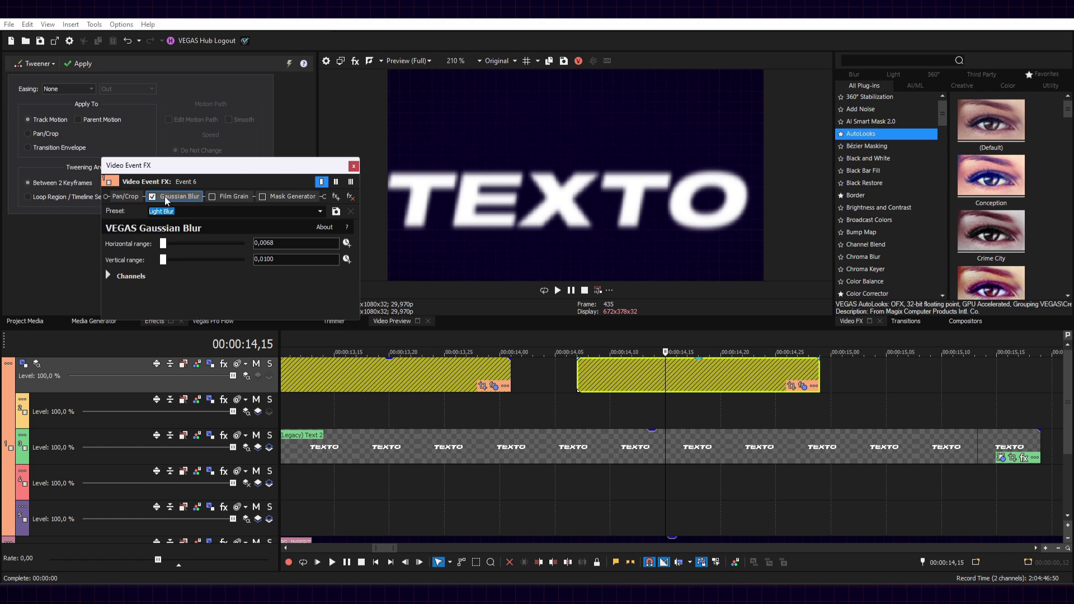
Step: Re-enable Film Grain, tune its amount and granularity, then turn the mask back on
left_click(230, 196)
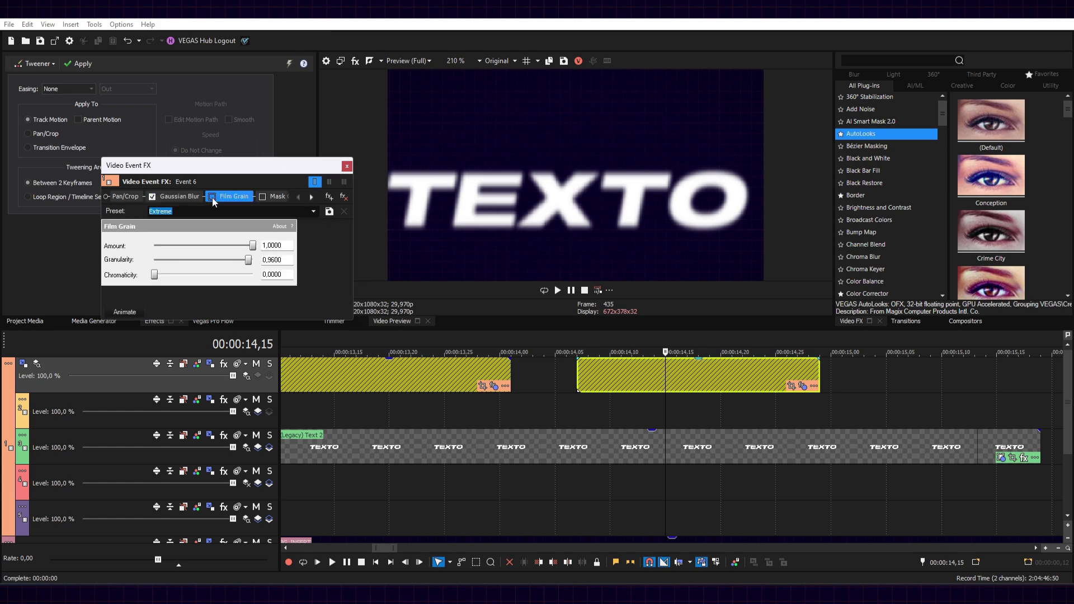
left_click(212, 197)
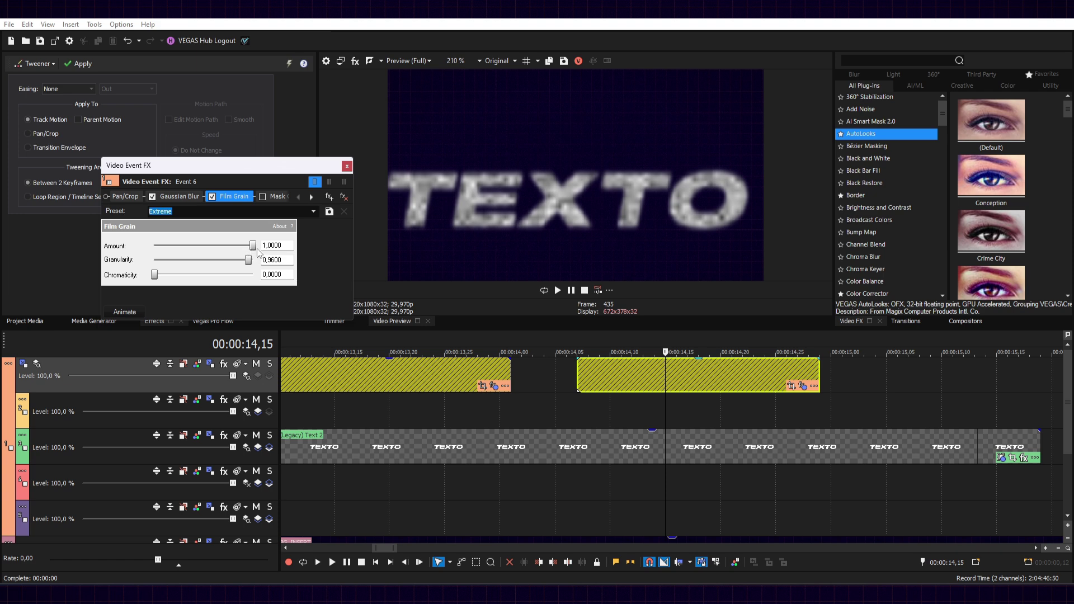
mouse_move(253, 246)
left_mouse_down()
mouse_move(186, 247)
mouse_move(253, 247)
mouse_move(230, 261)
left_mouse_up()
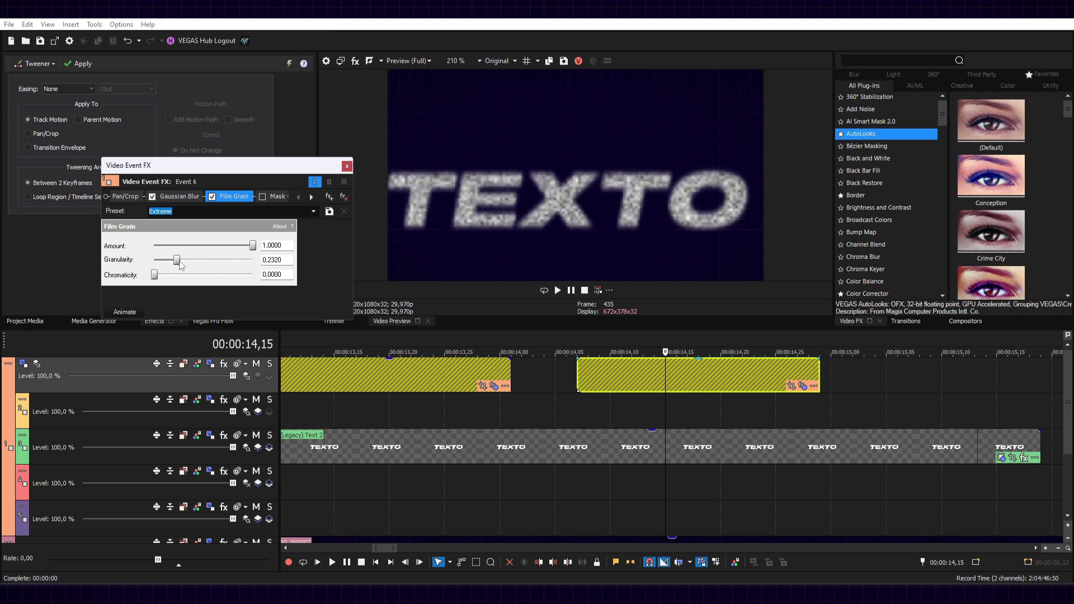
left_click_drag(234, 265, 231, 264)
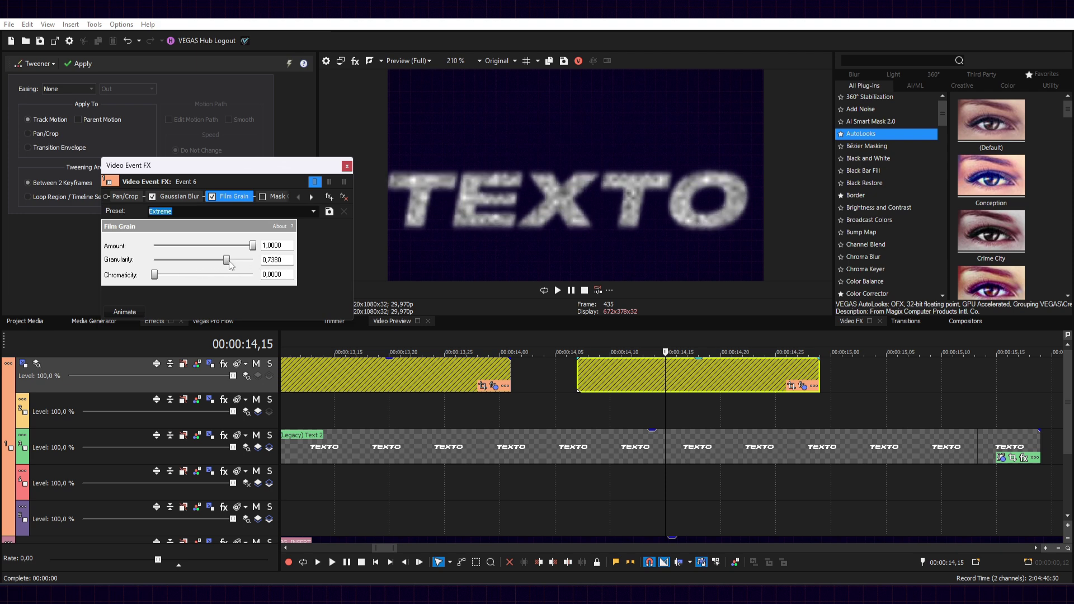
left_click(276, 197)
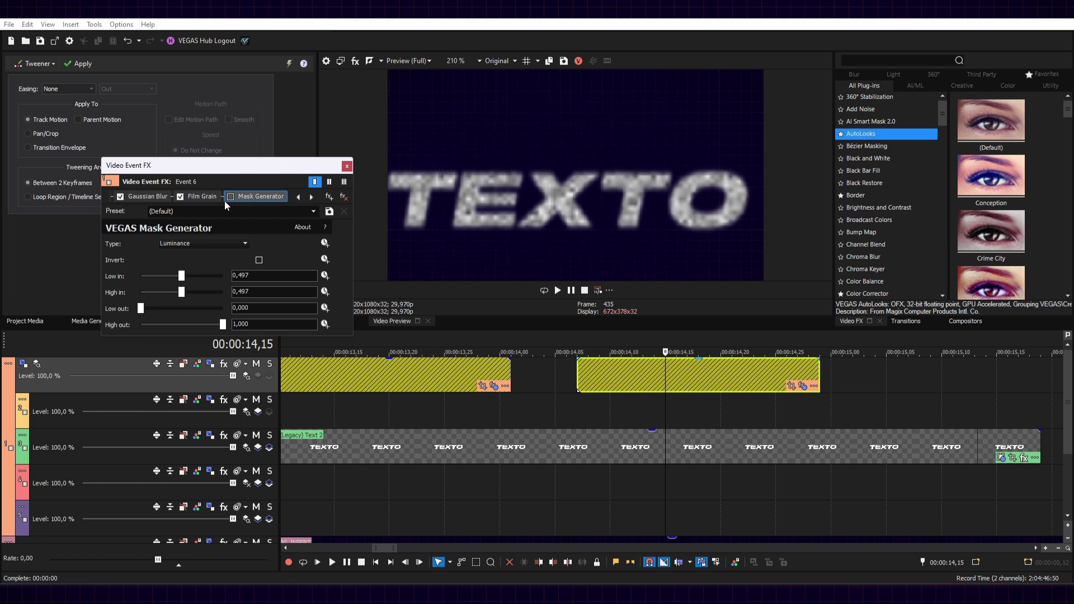
left_click(229, 197)
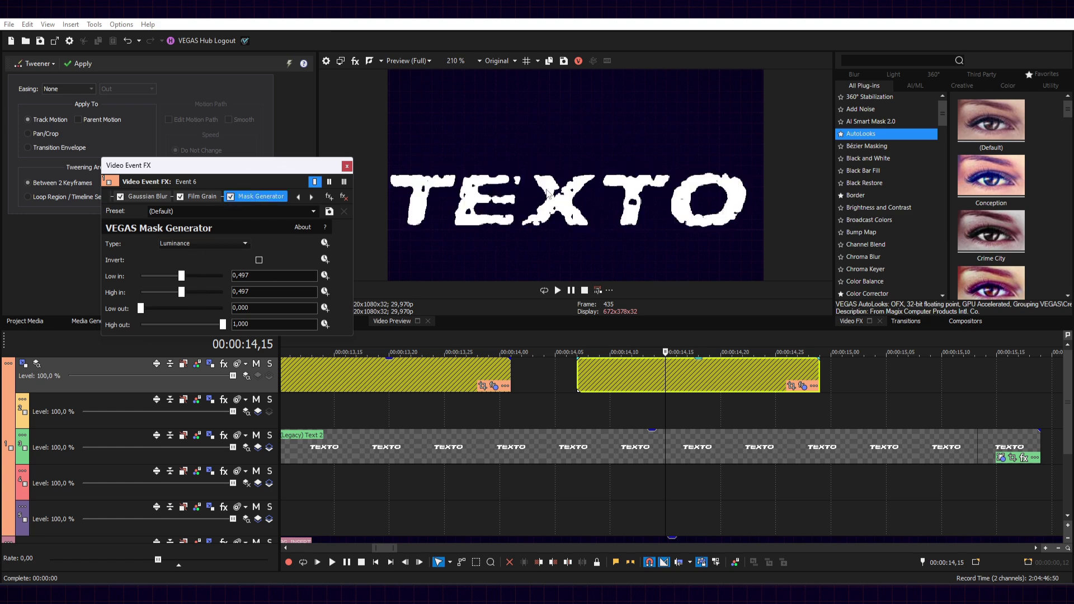
Step: Open the effects of Event 7, the inverted-mask TEXTO event
scroll(537, 194, "up", 1)
scroll(588, 193, "up", 1)
scroll(644, 192, "up", 1)
scroll(680, 190, "up", 1)
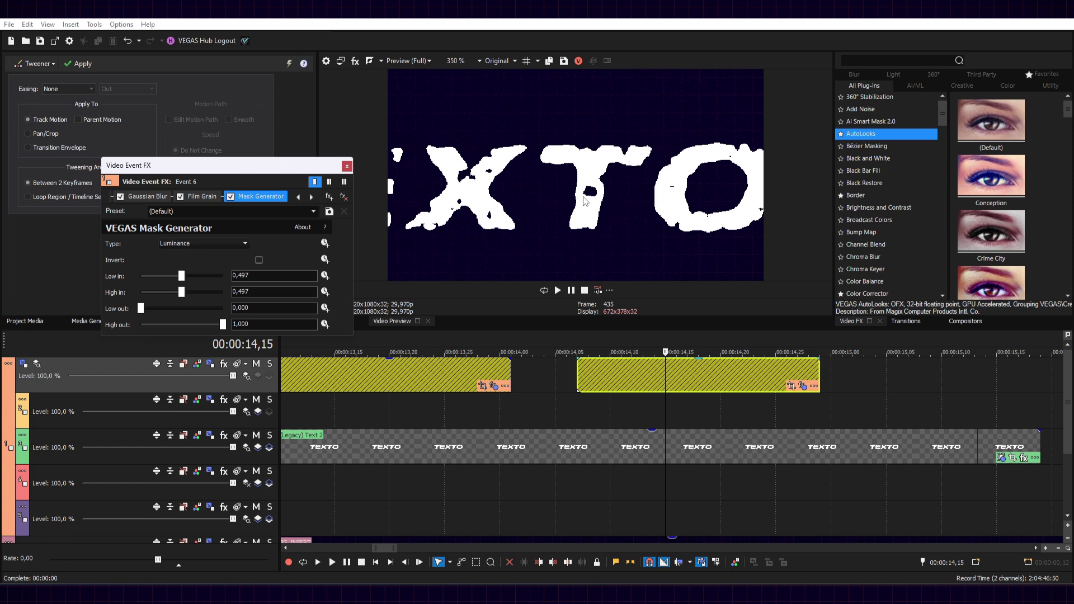
scroll(448, 252, "down", 4)
scroll(679, 389, "down", 4)
left_click(679, 391)
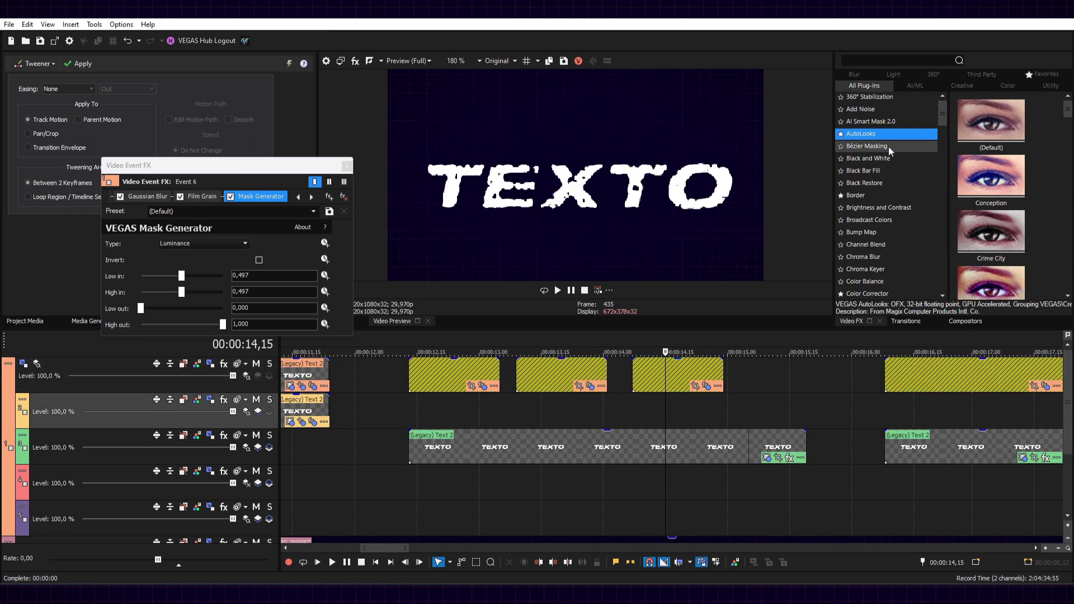
scroll(901, 136, "down", 5)
scroll(881, 180, "down", 5)
scroll(879, 192, "up", 3)
scroll(879, 190, "up", 3)
scroll(881, 193, "up", 3)
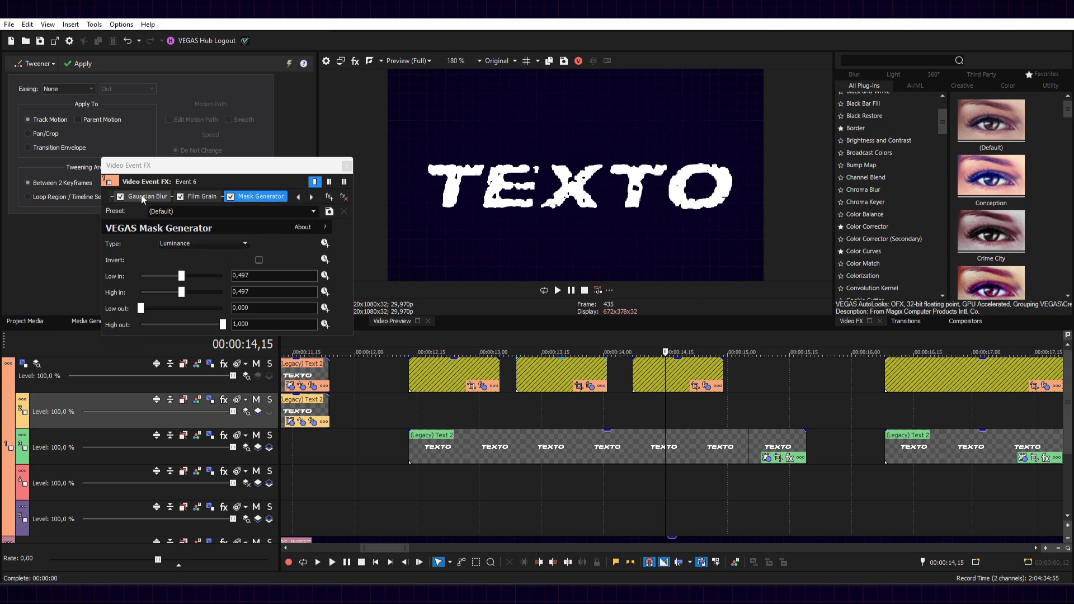
left_click(159, 196)
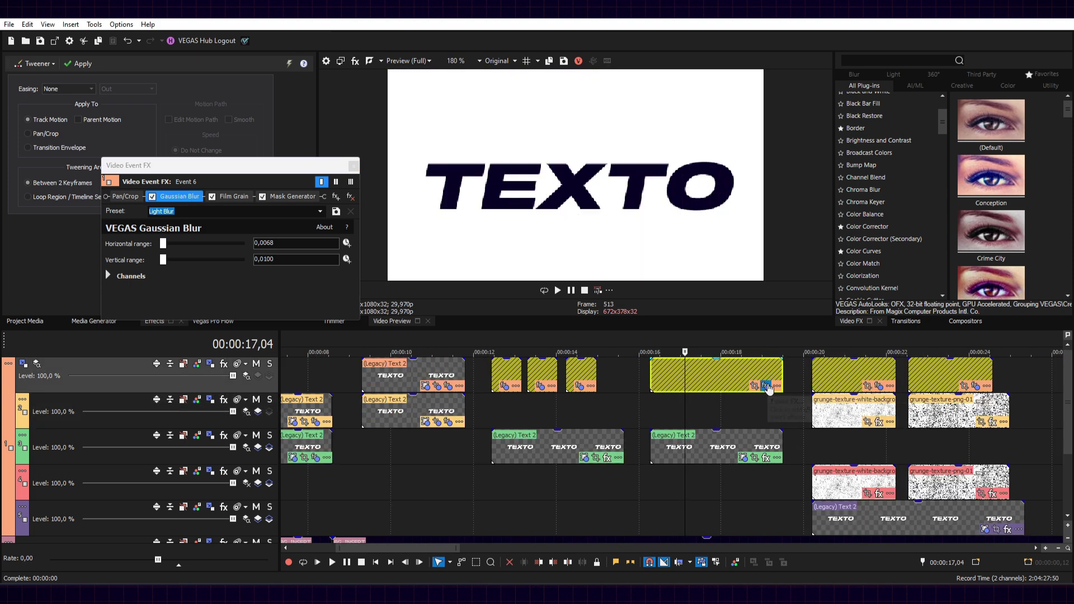
left_click(766, 386)
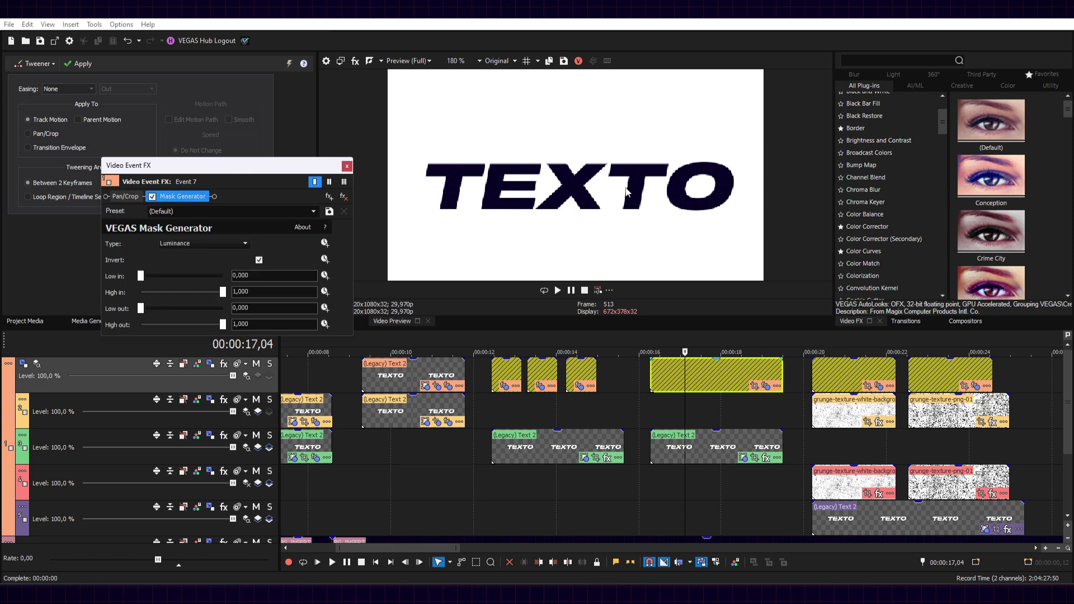
Step: Set the preview to 100% and toggle Event 7's inverted Mask Generator off and on
scroll(549, 176, "down", 2)
left_click(454, 62)
left_click(455, 121)
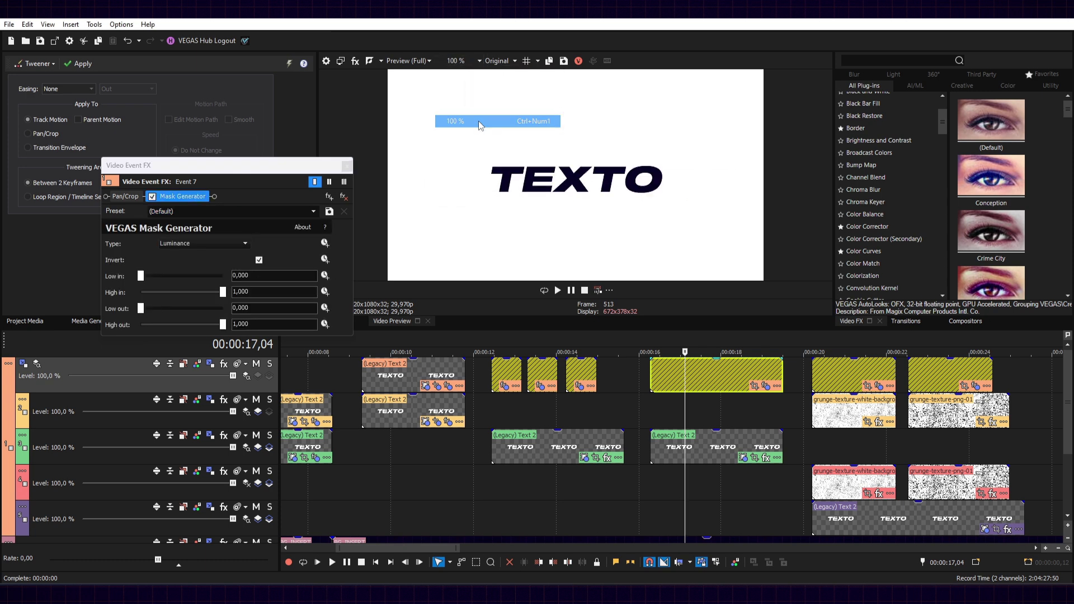
left_click(152, 196)
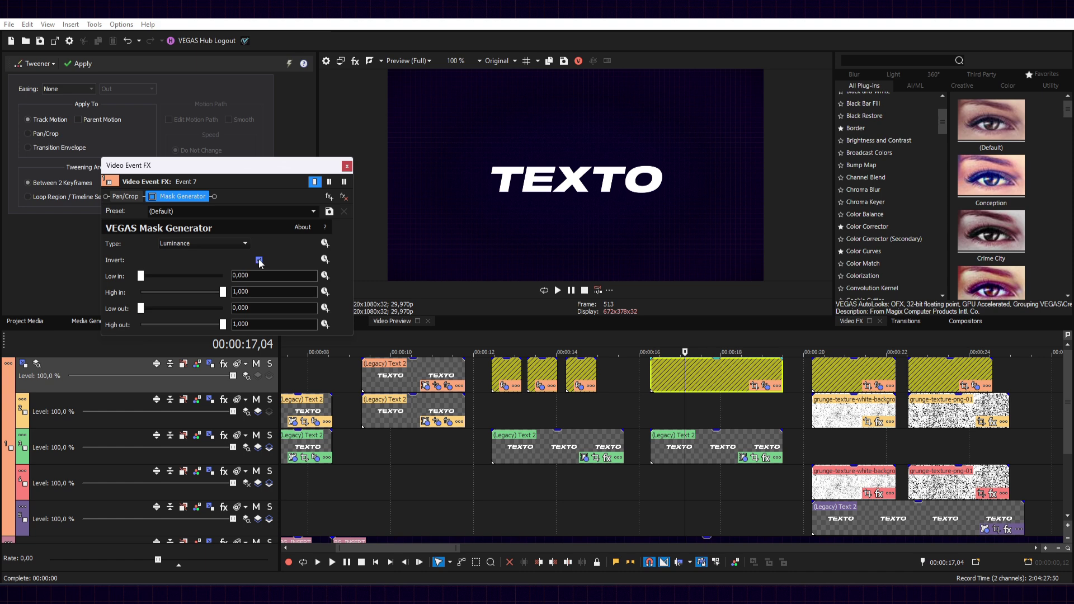
left_click(153, 197)
Step: Move the playhead to the grunge texture clips at 00:00:20,20
scroll(503, 189, "up", 3)
scroll(502, 188, "up", 3)
scroll(502, 189, "up", 2)
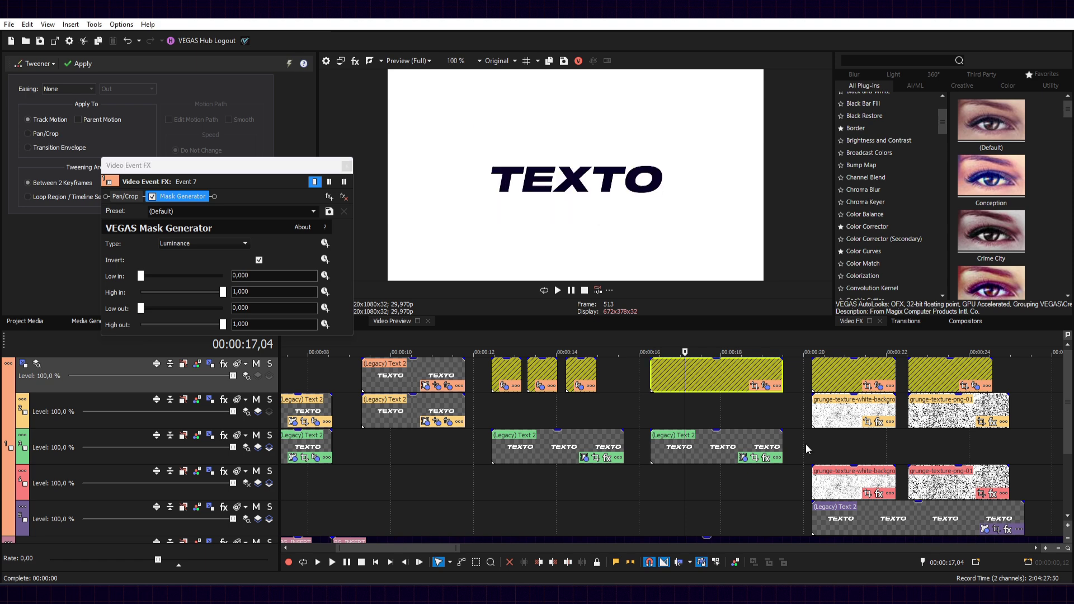
left_click(831, 453)
scroll(839, 444, "down", 3)
scroll(783, 448, "down", 3)
scroll(697, 428, "up", 3)
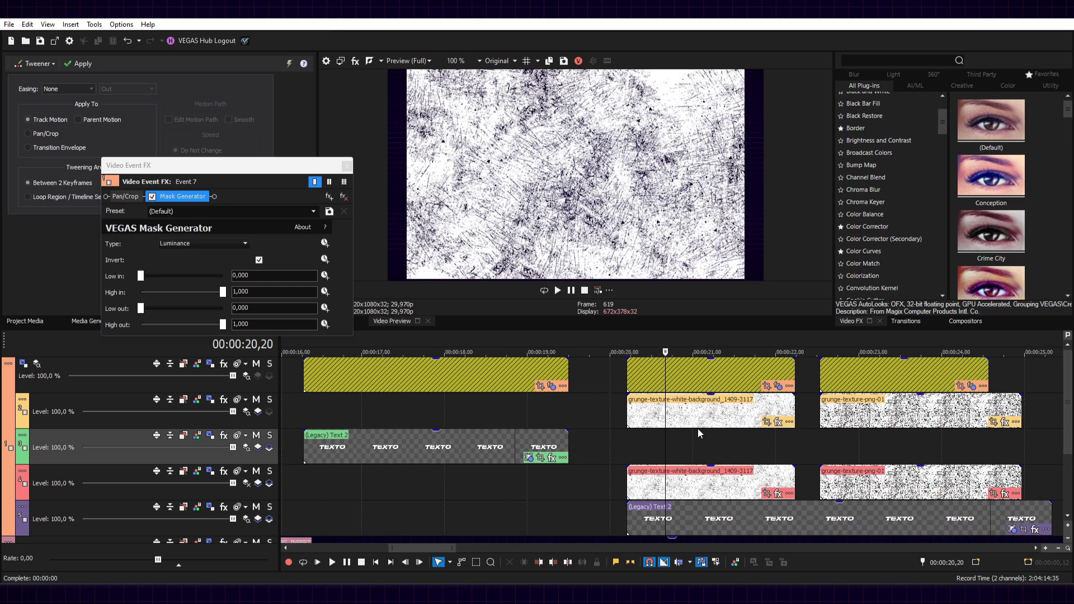
Step: Scrub the grunge event's keyframed Low in mask from 0,373 toward 0,077 to reveal TEXTO
left_click(684, 381)
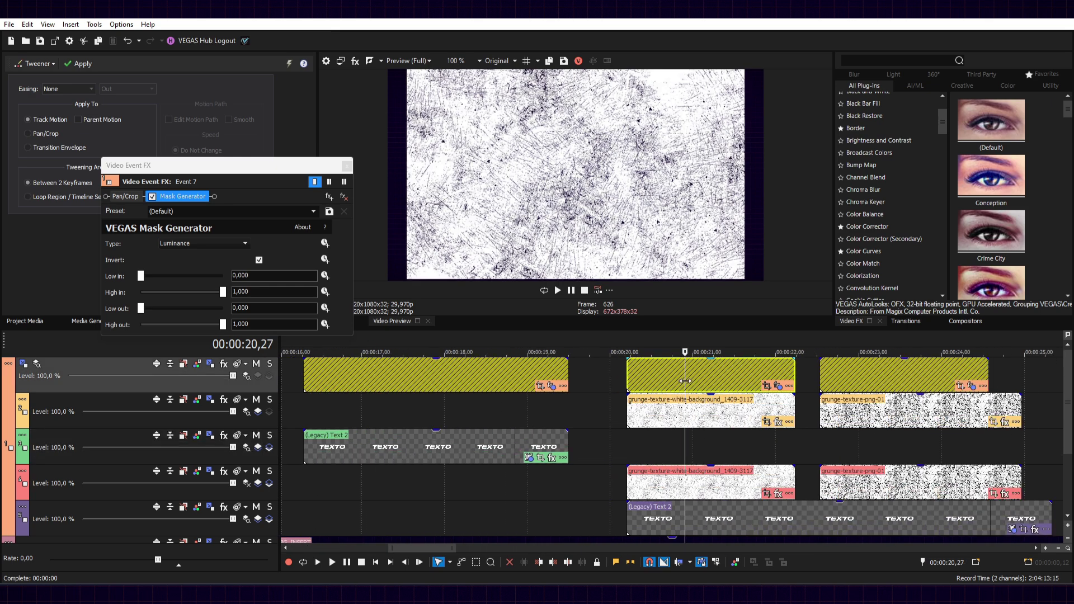
left_click(627, 374)
left_click(657, 377)
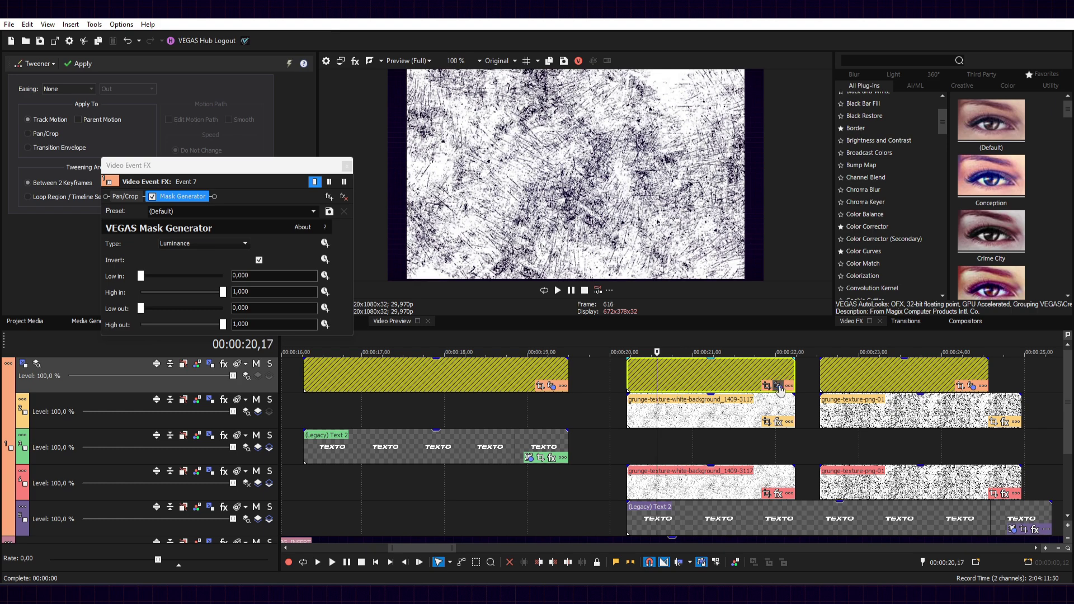
left_click(778, 385)
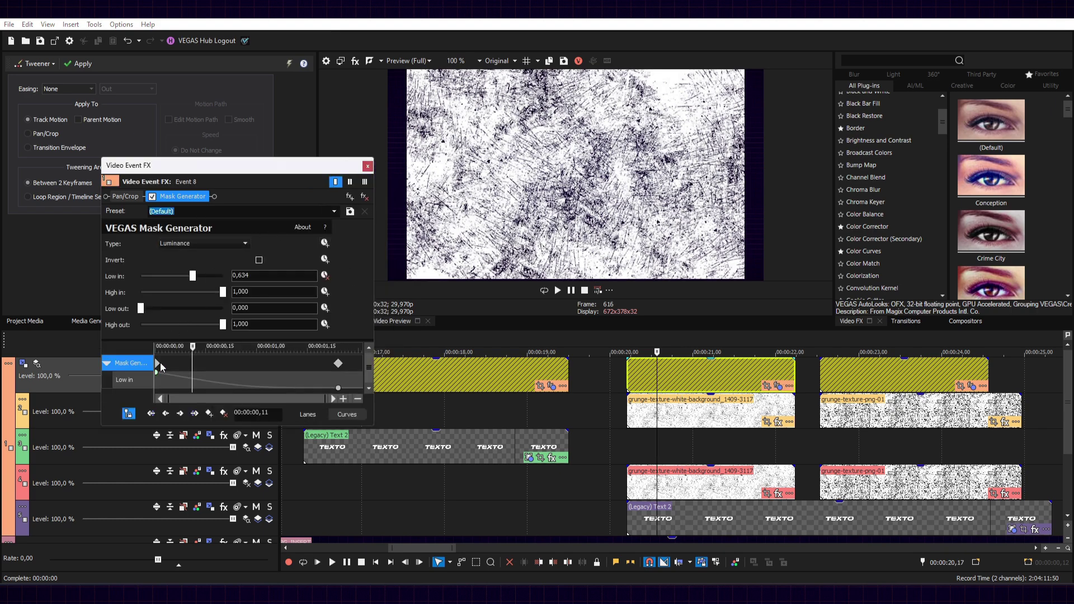
left_click_drag(160, 363, 230, 349)
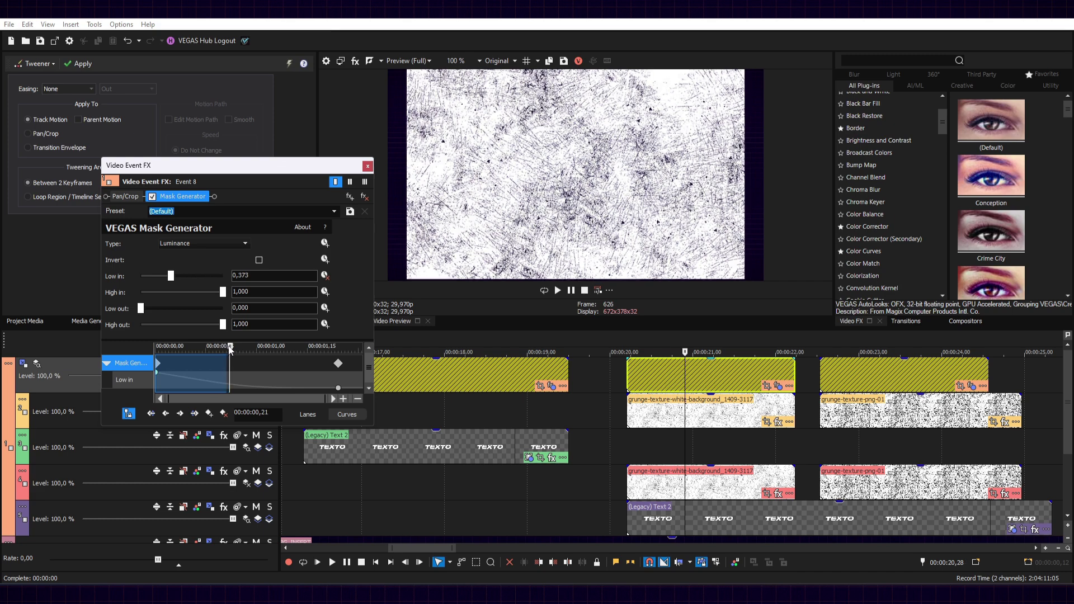
left_click(230, 349)
left_click_drag(230, 349, 254, 356)
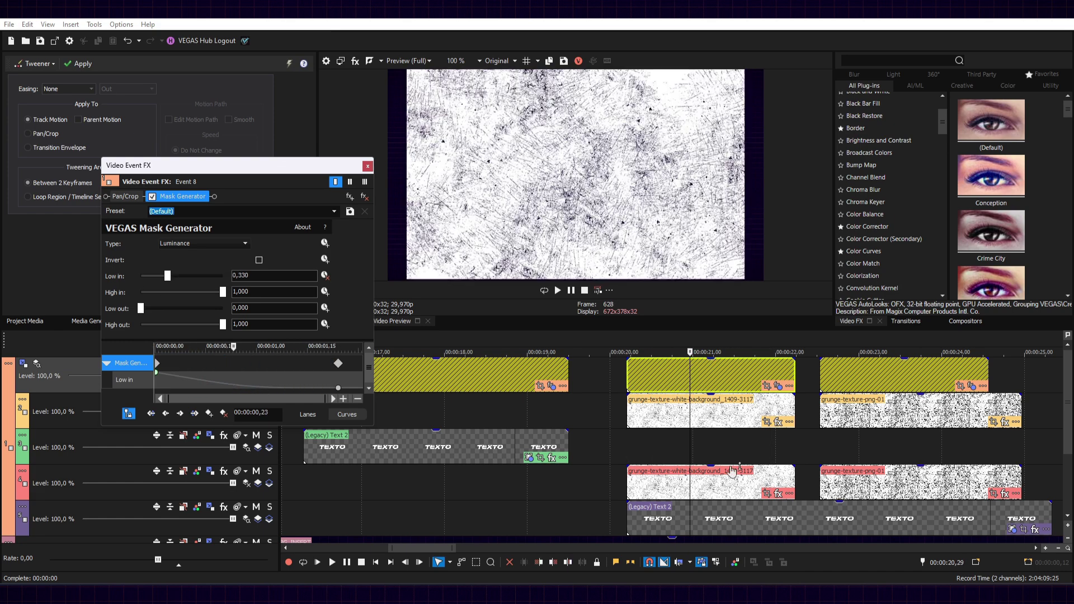
left_click(676, 414)
scroll(690, 426, "down", 2)
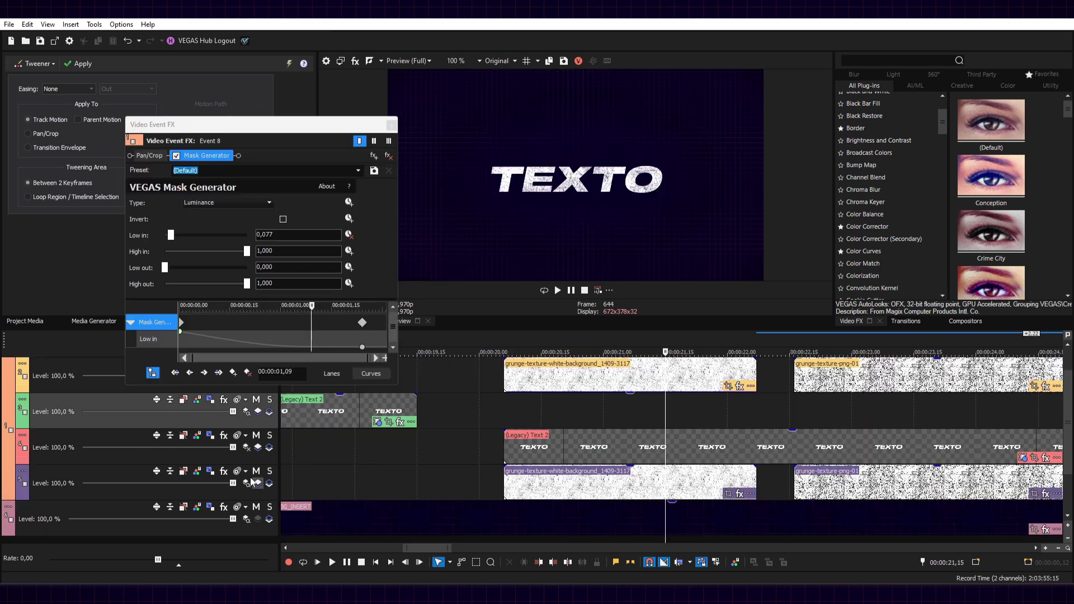
Step: Dismiss the text track's compositing menu unchanged and select the TEXTO clip on track 4
left_click(246, 448)
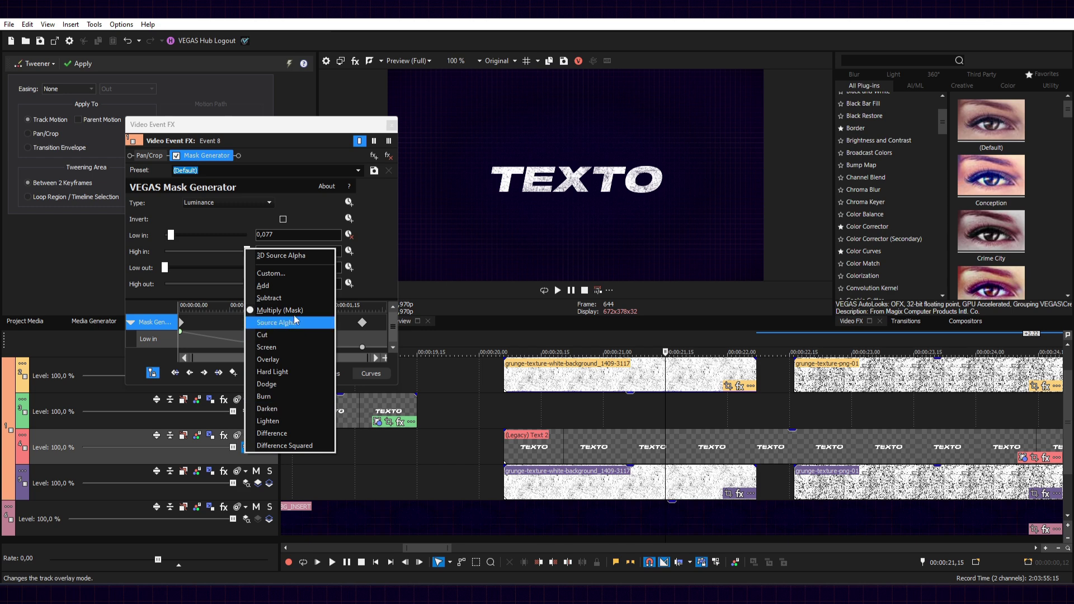
left_click(257, 492)
left_click(666, 445)
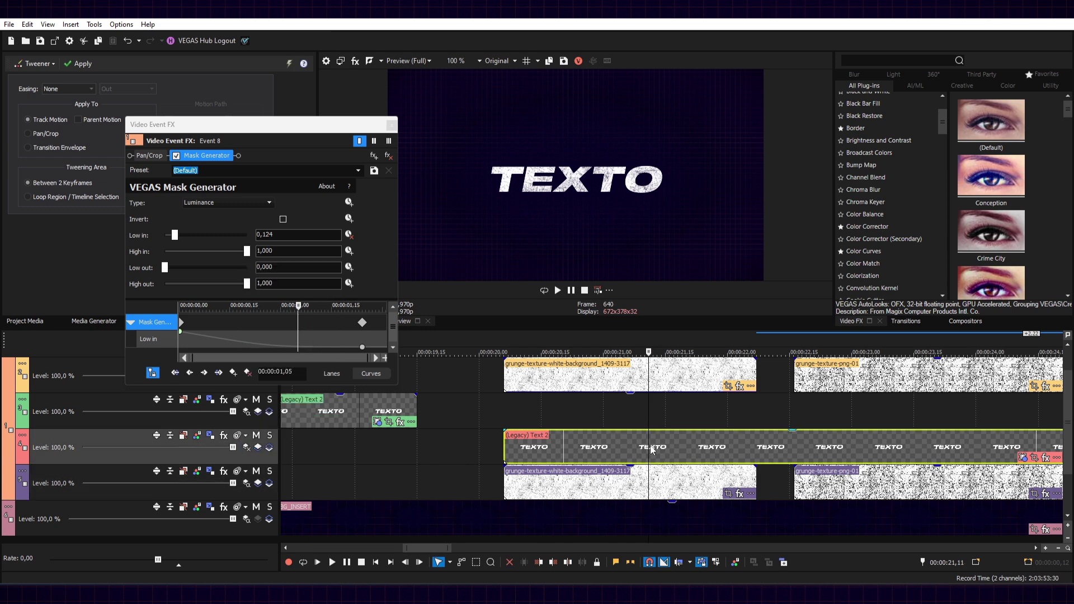
left_click(620, 448)
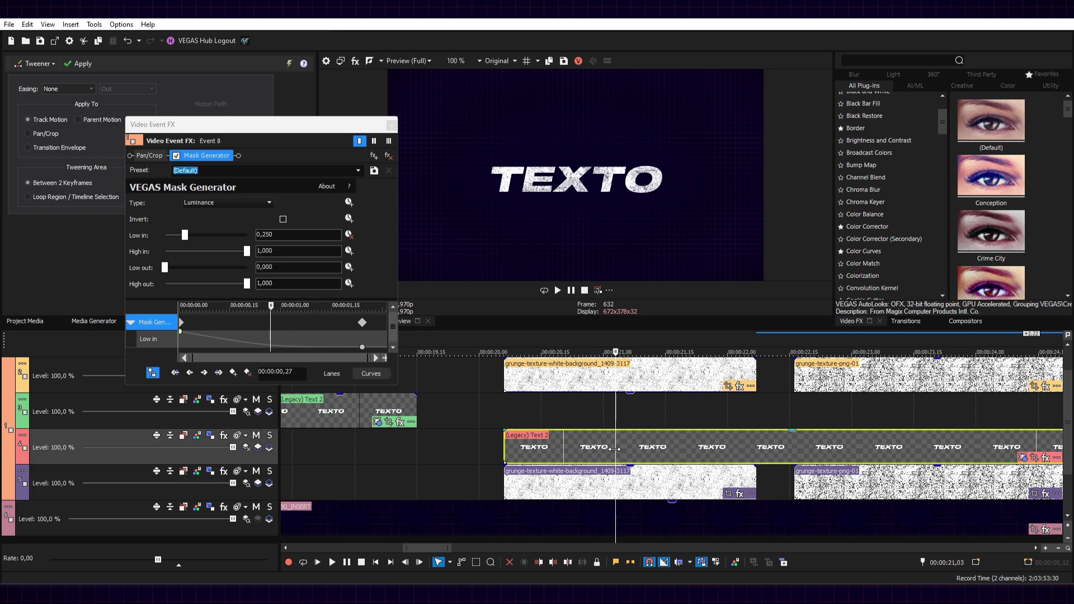
Step: Step through frames from the masked clip's start to watch TEXTO appear
scroll(616, 449, "up", 1)
left_click(524, 373)
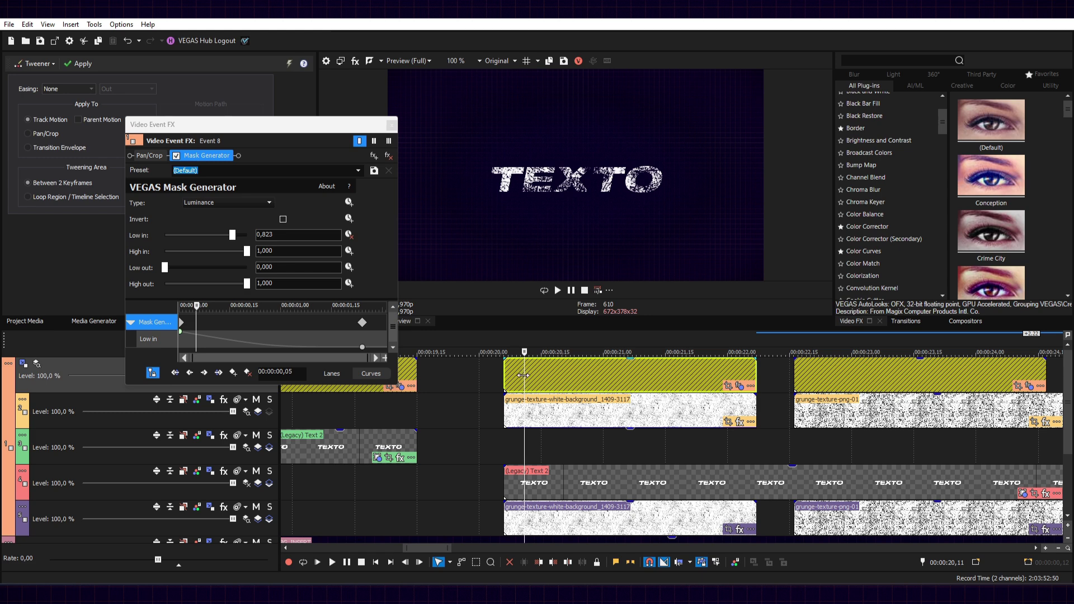
left_click(563, 381)
left_click(507, 381)
left_click(512, 386)
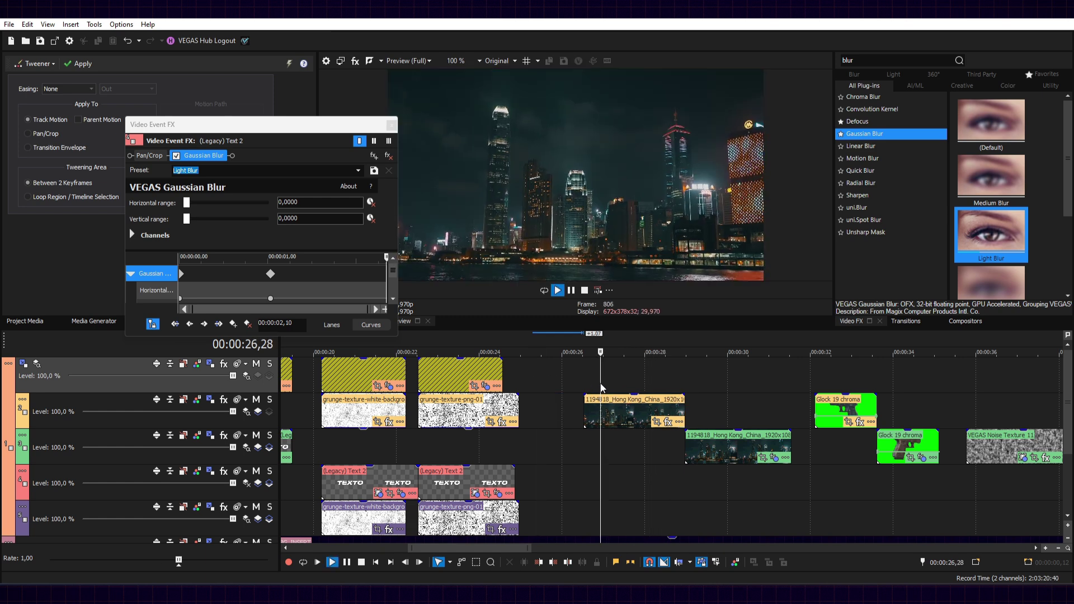
Step: Play and pause the city clip, then reset the preview zoom to 100%
key("space")
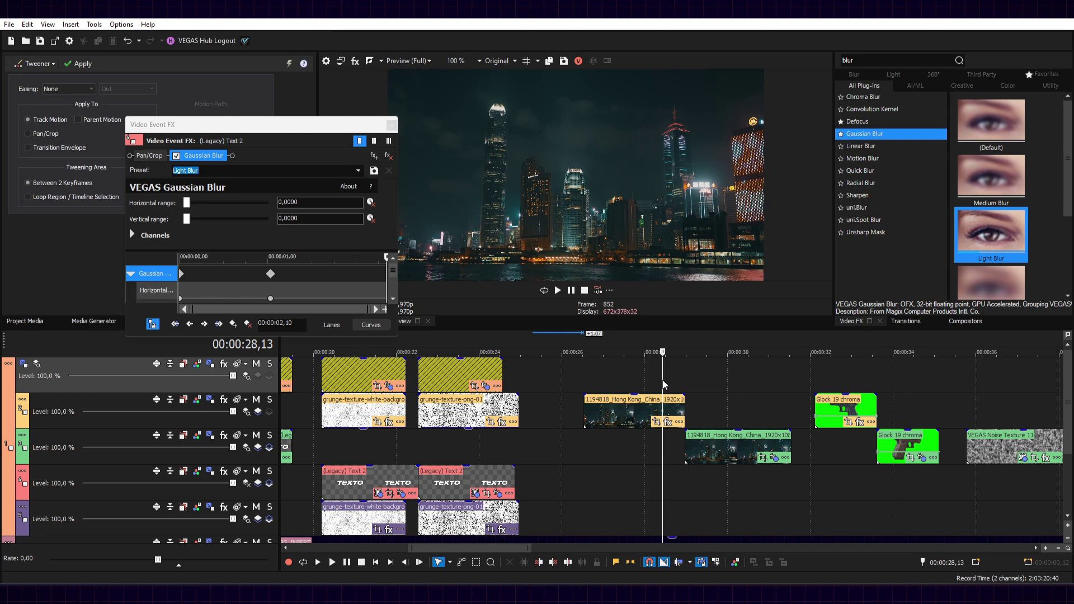
key("space")
key("space")
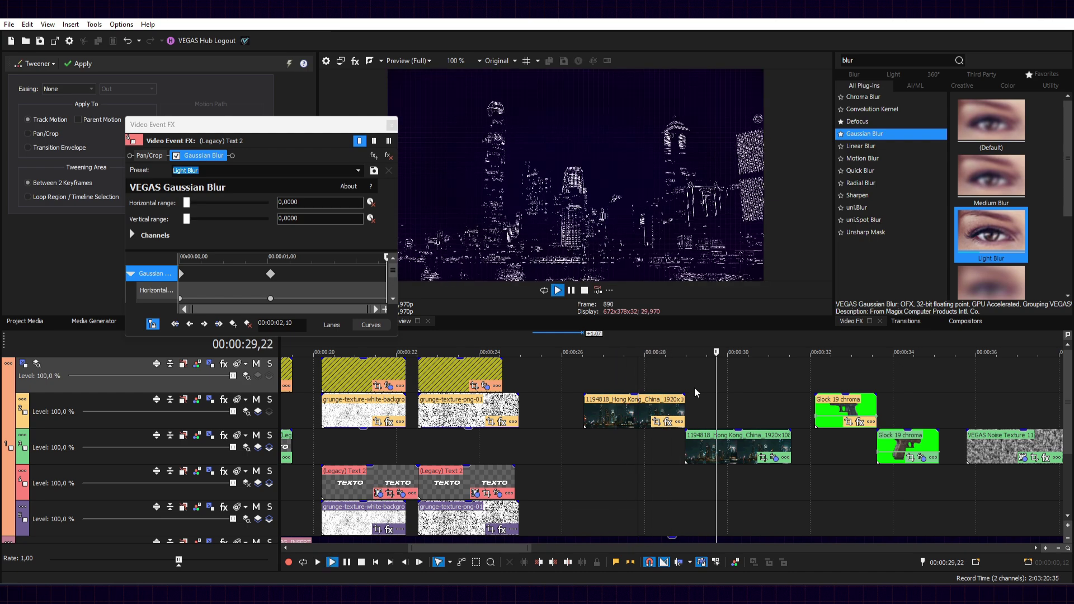
left_click(706, 396)
scroll(560, 168, "up", 5)
left_click(464, 60)
left_click(468, 121)
Step: Play the edge-detected city clip, then the Glock gun clip
left_click(686, 382)
key("space")
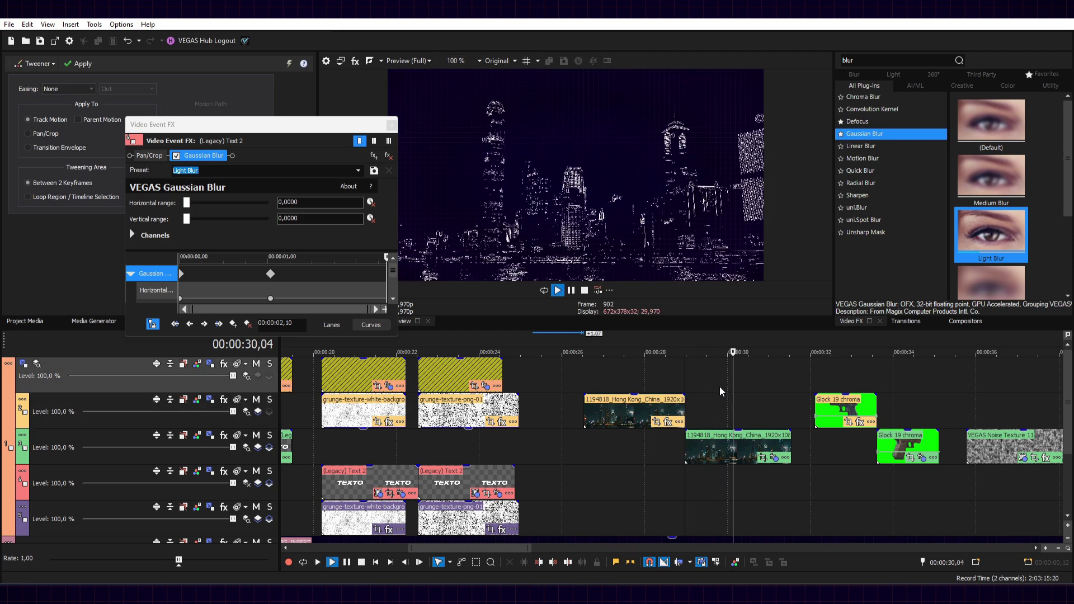
key("space")
left_click(826, 375)
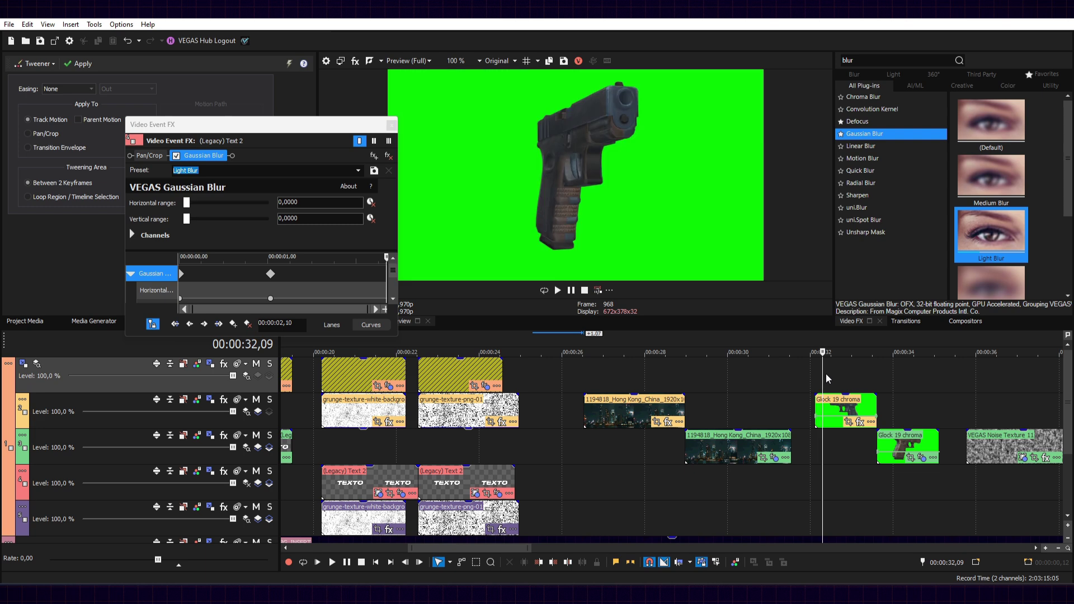
key("space")
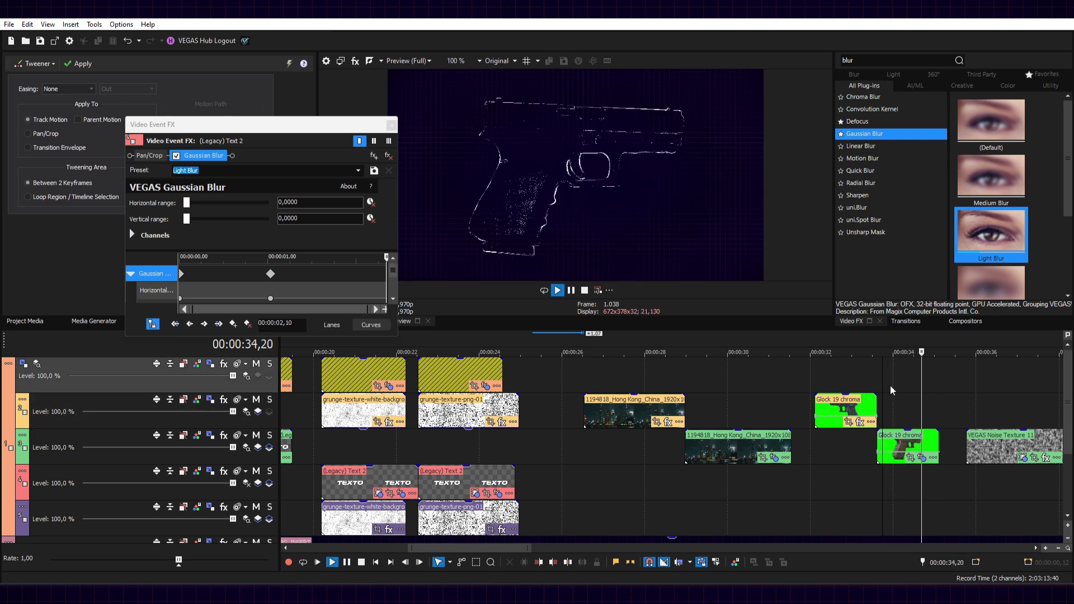
key("space")
Step: Select the Hong Kong clip to show its Convolution Kernel and Luminance mask settings
scroll(890, 391, "down", 3)
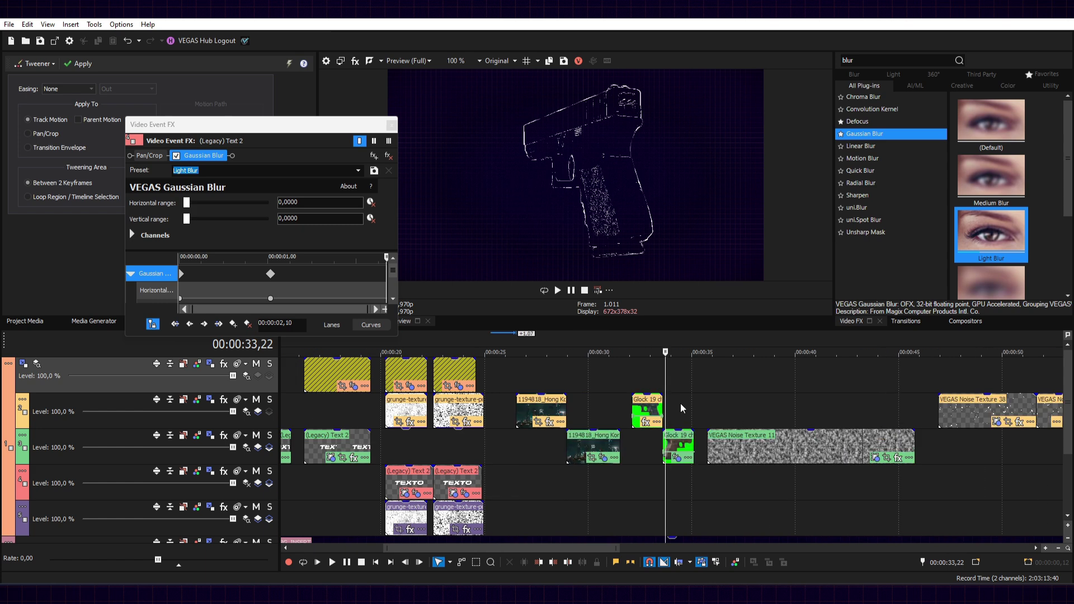
left_click(589, 398)
scroll(589, 401, "up", 3)
left_click(646, 445)
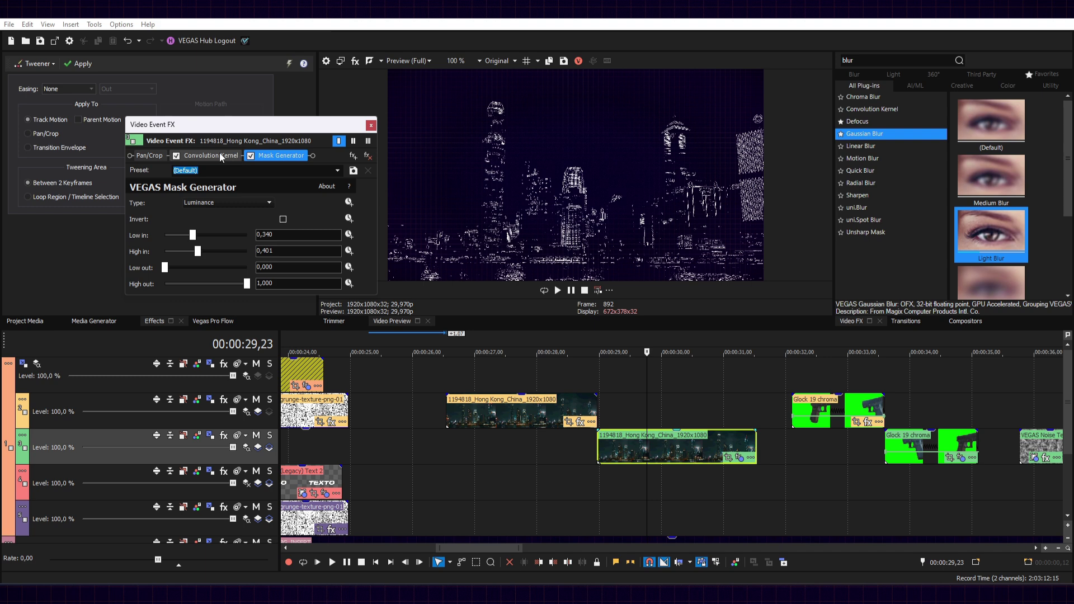
Step: With the mask turned off, set the Convolution Kernel preset to Find Edges
left_click(227, 157)
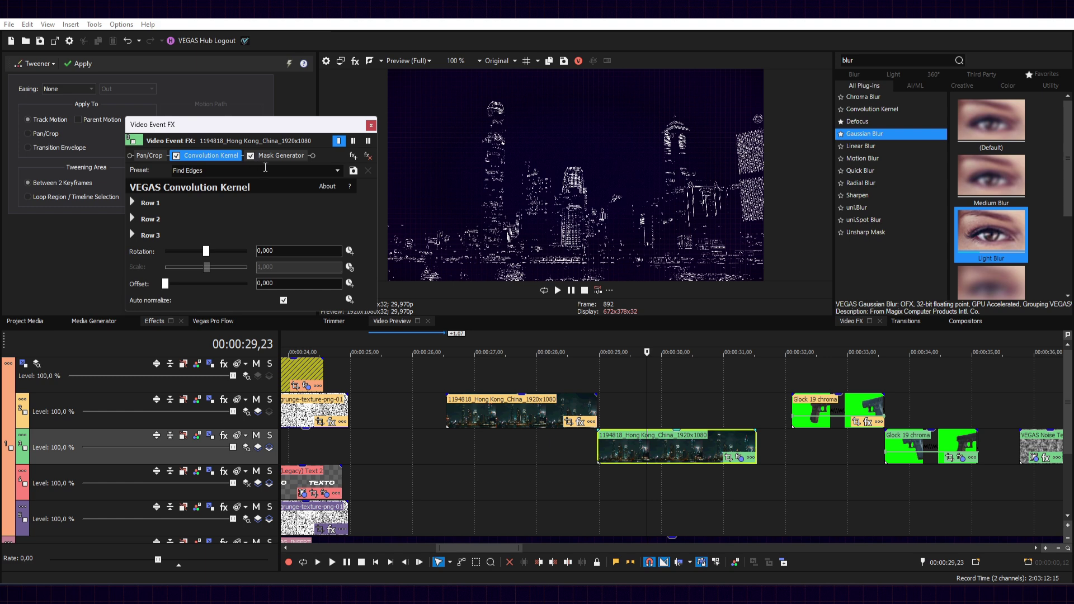
left_click(251, 156)
scroll(192, 170, "down", 2)
left_click(192, 170)
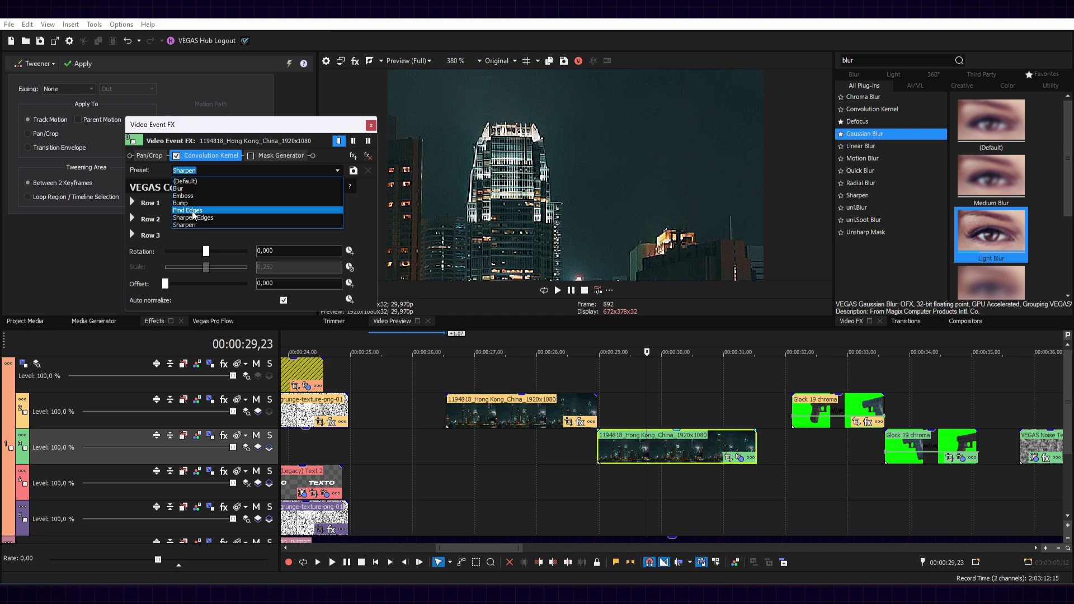
left_click(190, 210)
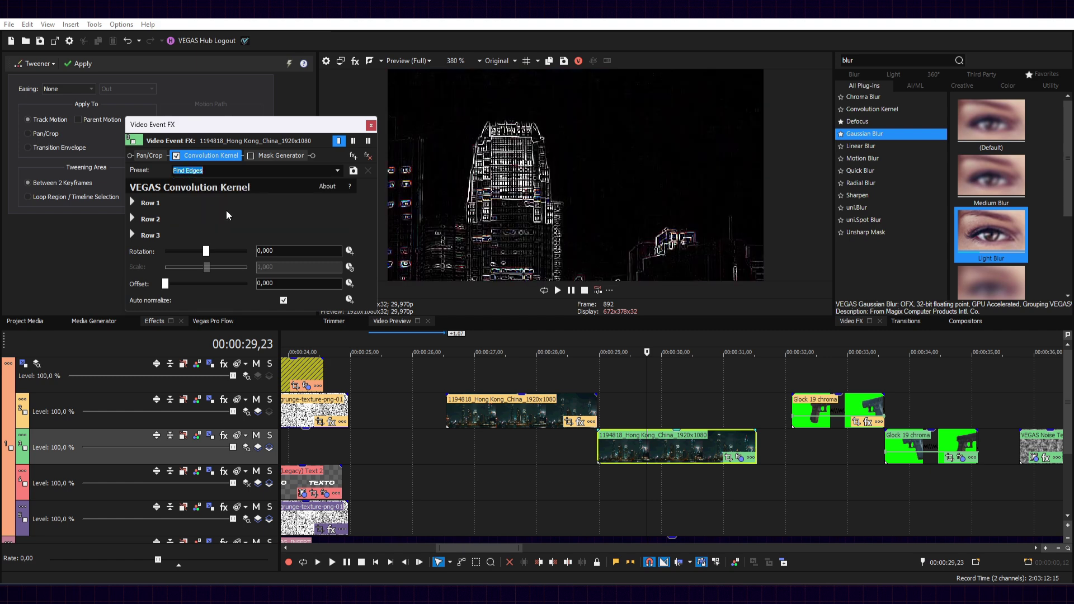
scroll(502, 180, "down", 2)
scroll(541, 194, "up", 4)
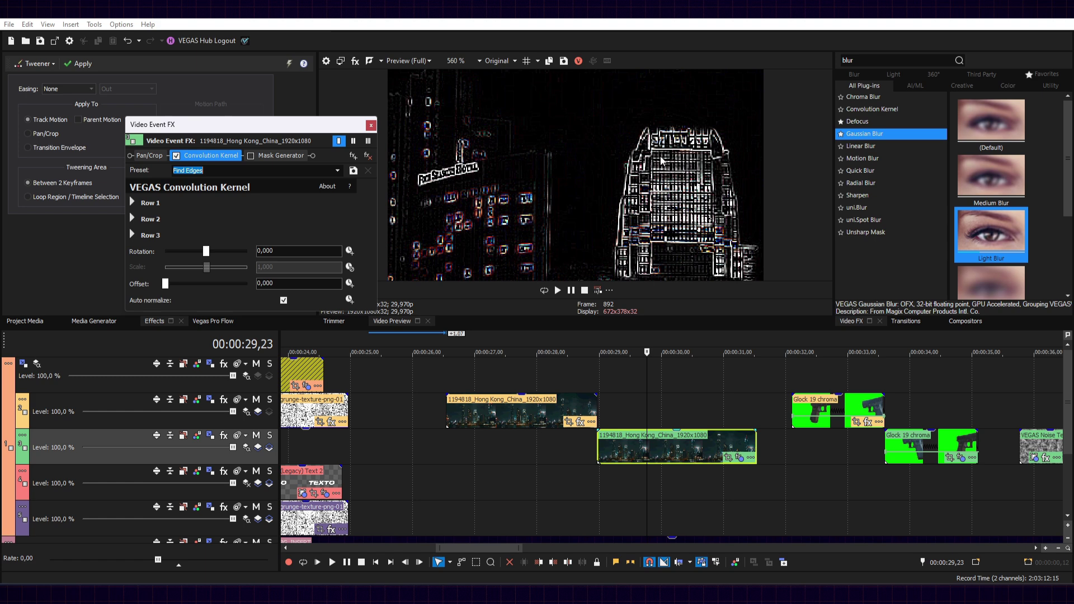
Step: Re-enable Mask Generator and set Low in to 0,129 and High in to 0,381
left_click(245, 156)
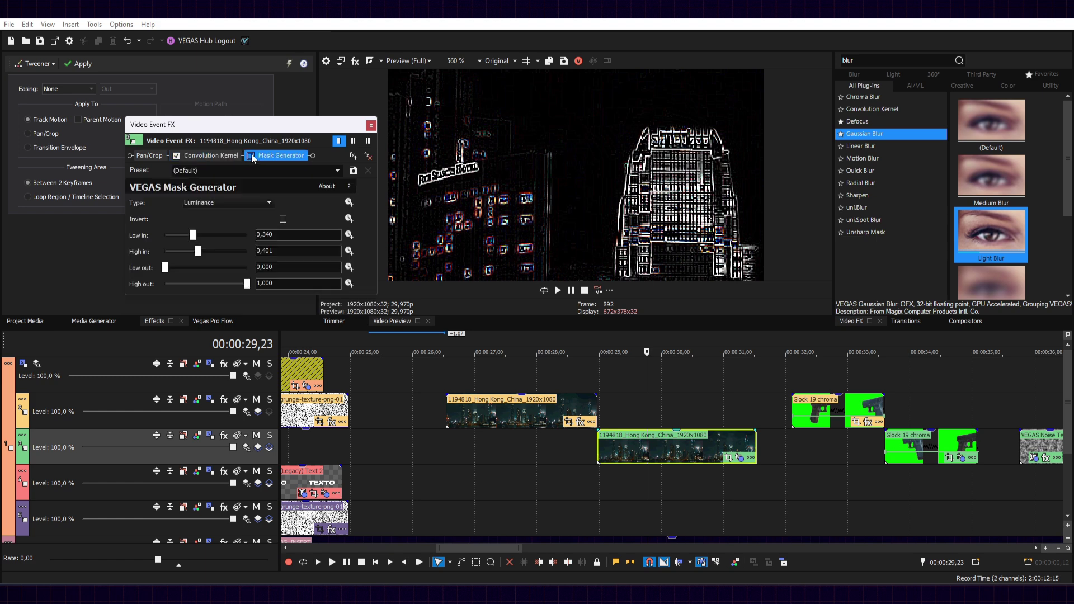
left_click(251, 156)
left_click_drag(193, 235, 178, 236)
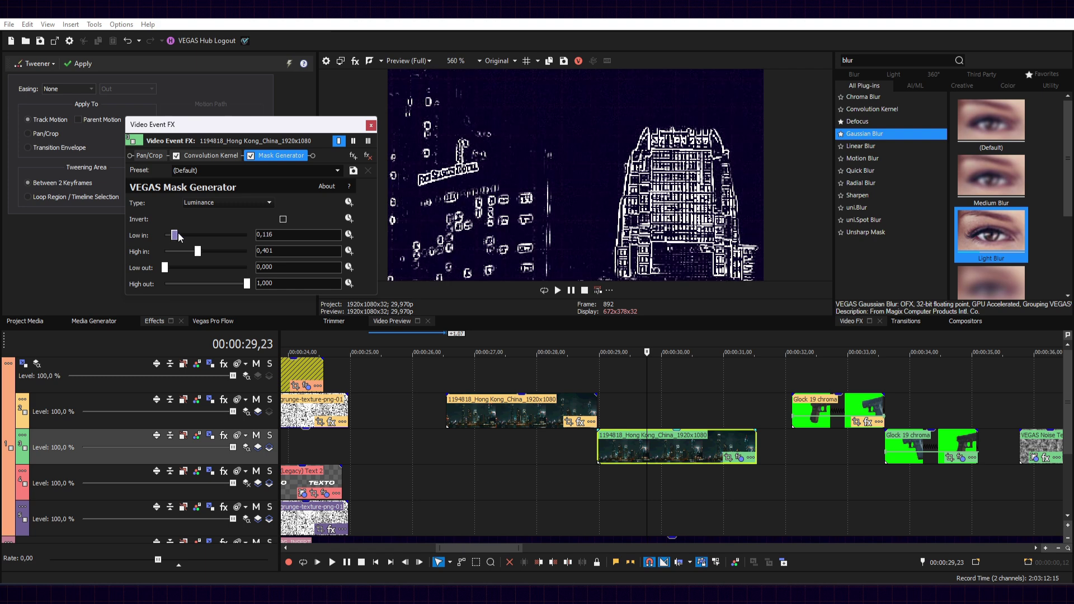
Step: Reset the preview to 100% and play back to review the edge-lit outlines
left_click(464, 61)
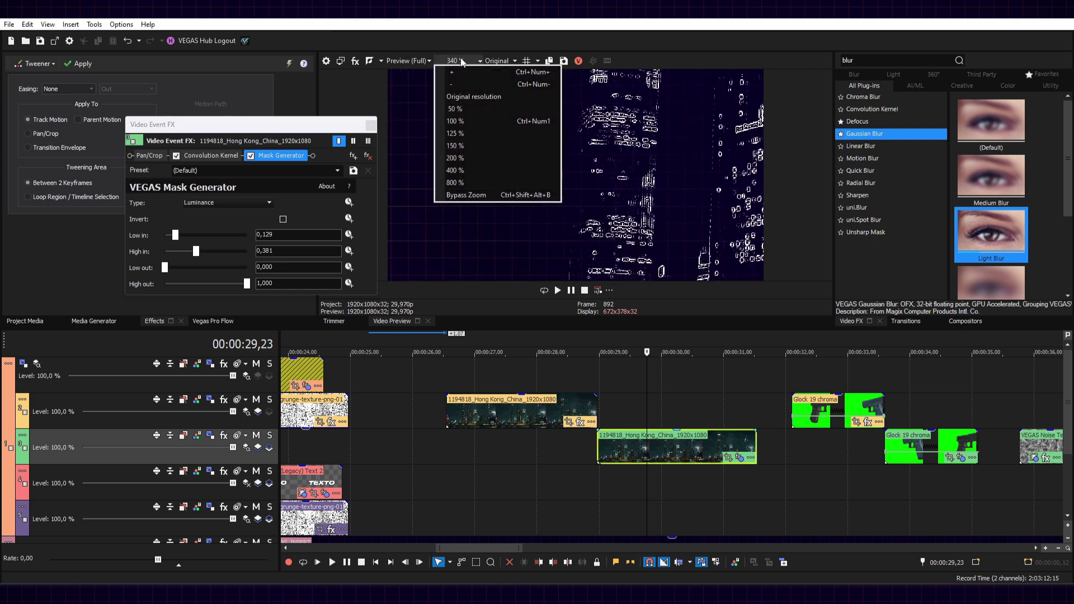
left_click(476, 121)
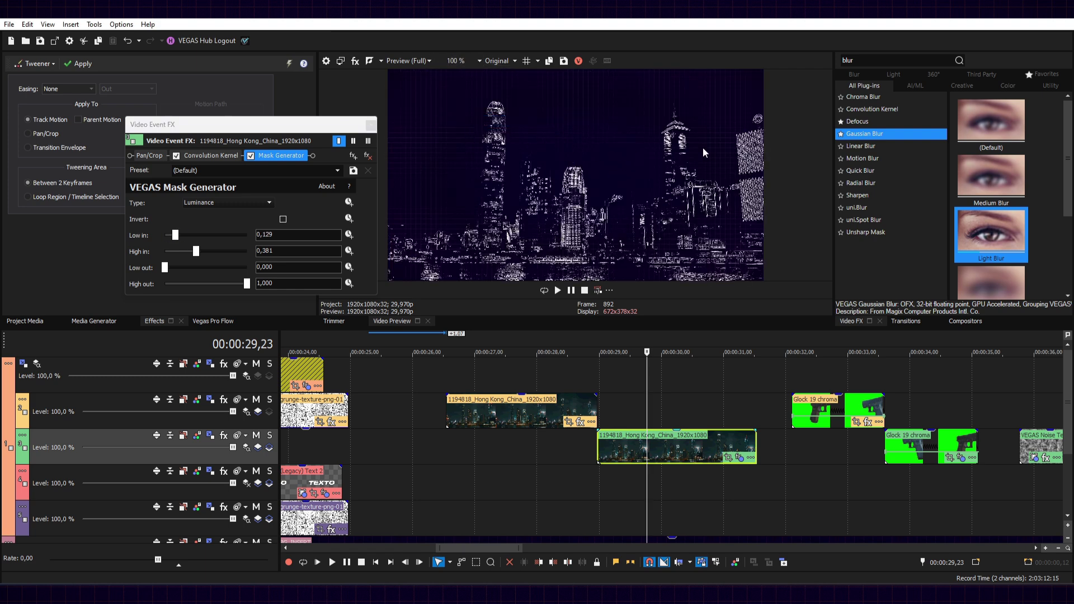
scroll(671, 163, "up", 3)
scroll(634, 145, "up", 2)
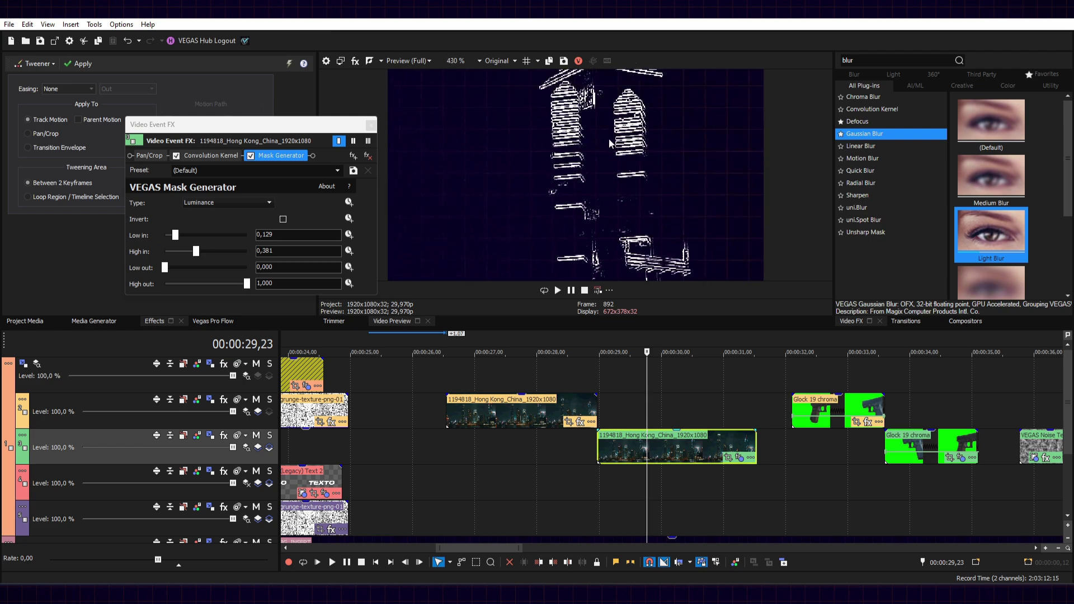
scroll(609, 144, "down", 2)
scroll(609, 143, "down", 1)
left_click(465, 61)
left_click(476, 120)
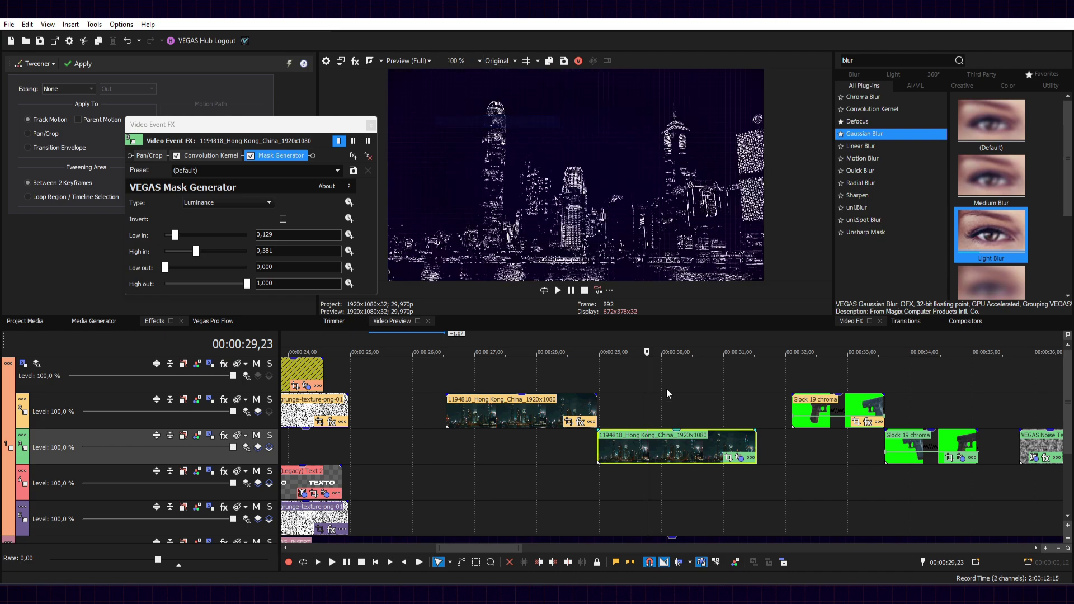
left_click(608, 387)
key("space")
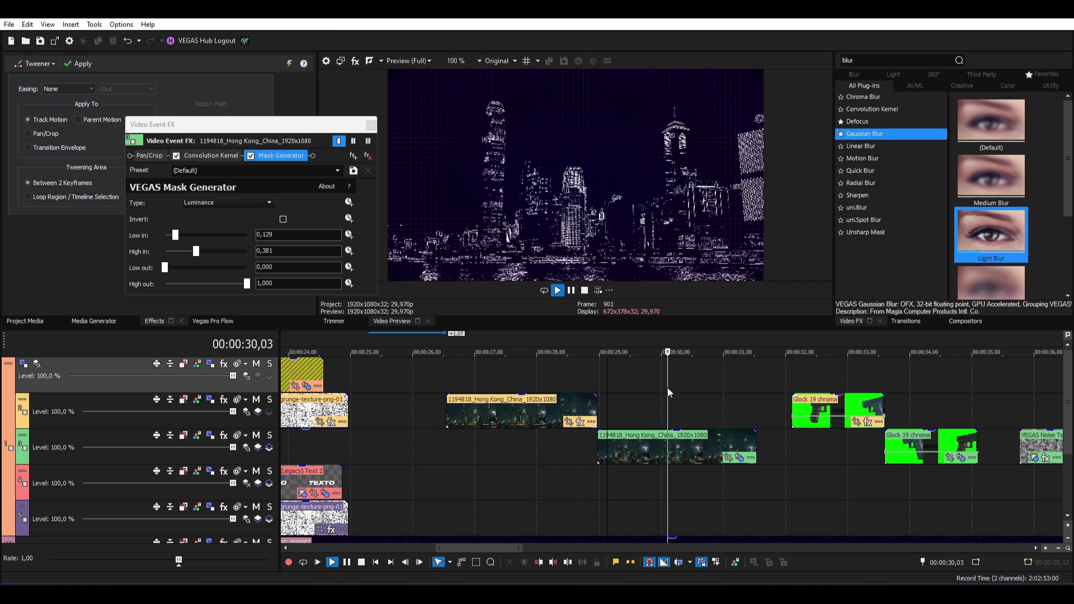
scroll(760, 404, "down", 3)
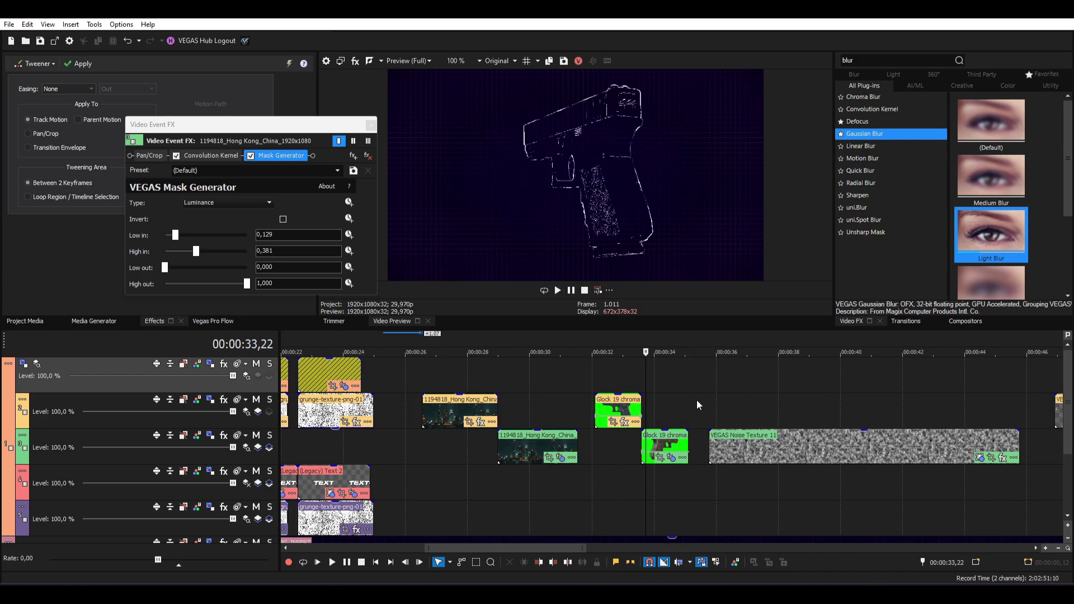